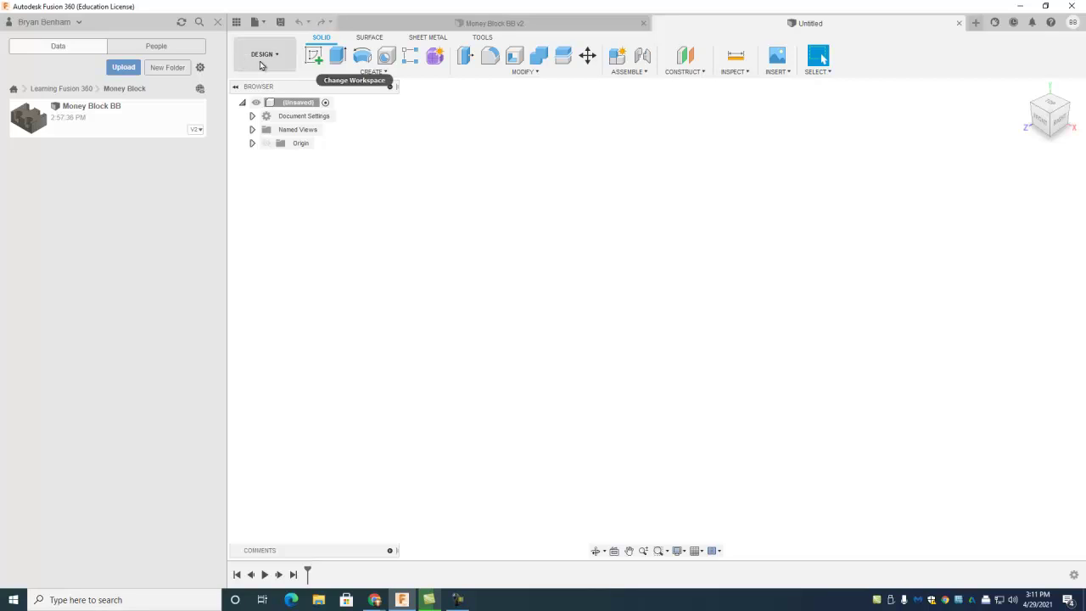
Sketch a 6 in by 4 in rectangle on the horizontal origin plane with one corner at the origin, and finish the sketch
click(313, 56)
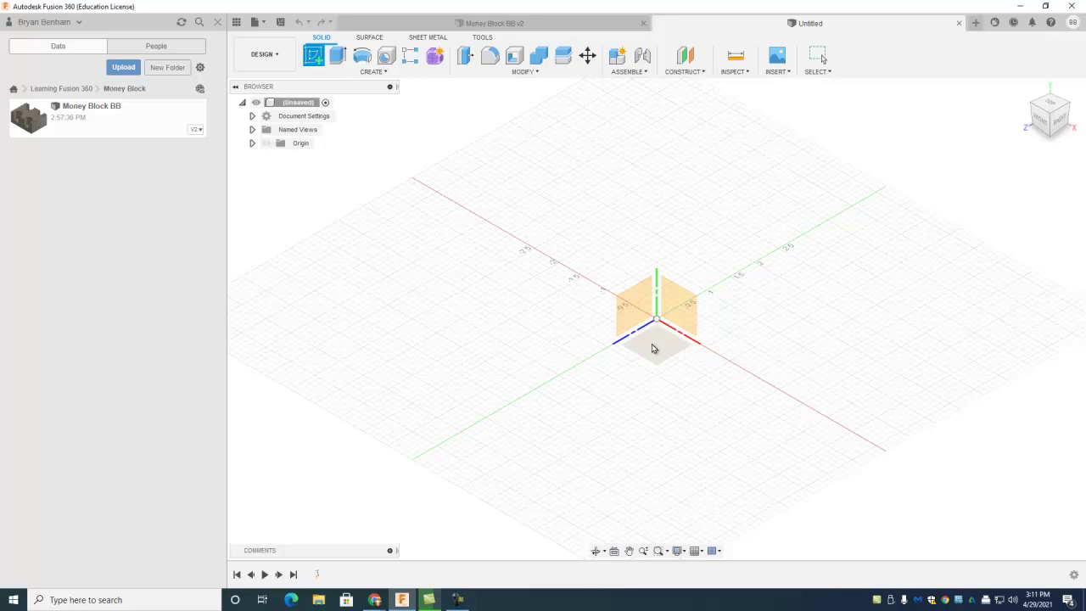
click(653, 347)
mouse_move(824, 375)
middle_down()
mouse_move(744, 324)
mouse_move(622, 282)
middle_up()
click(337, 55)
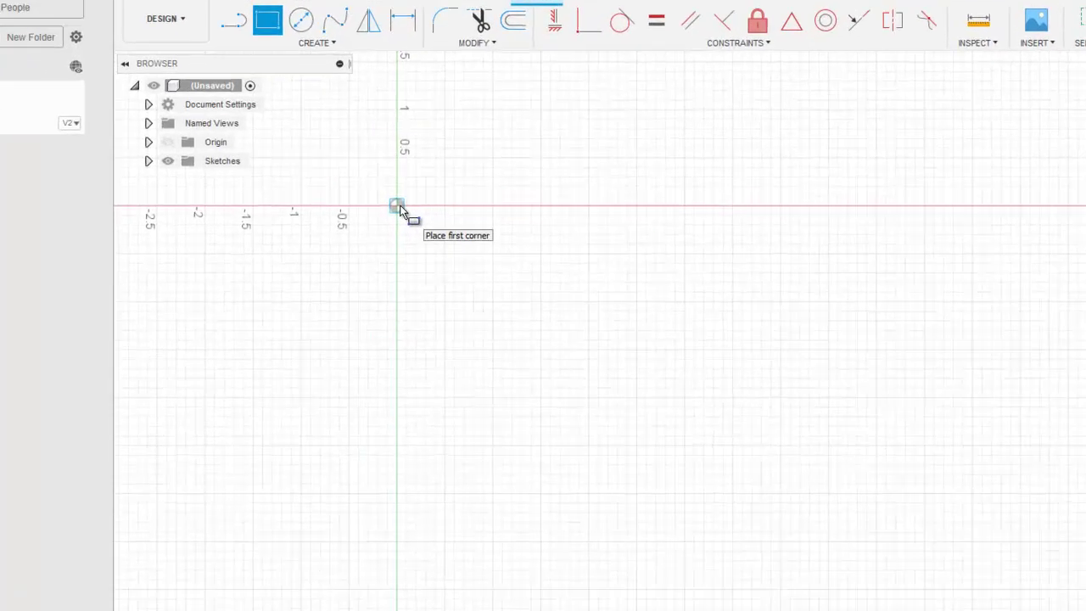
click(397, 206)
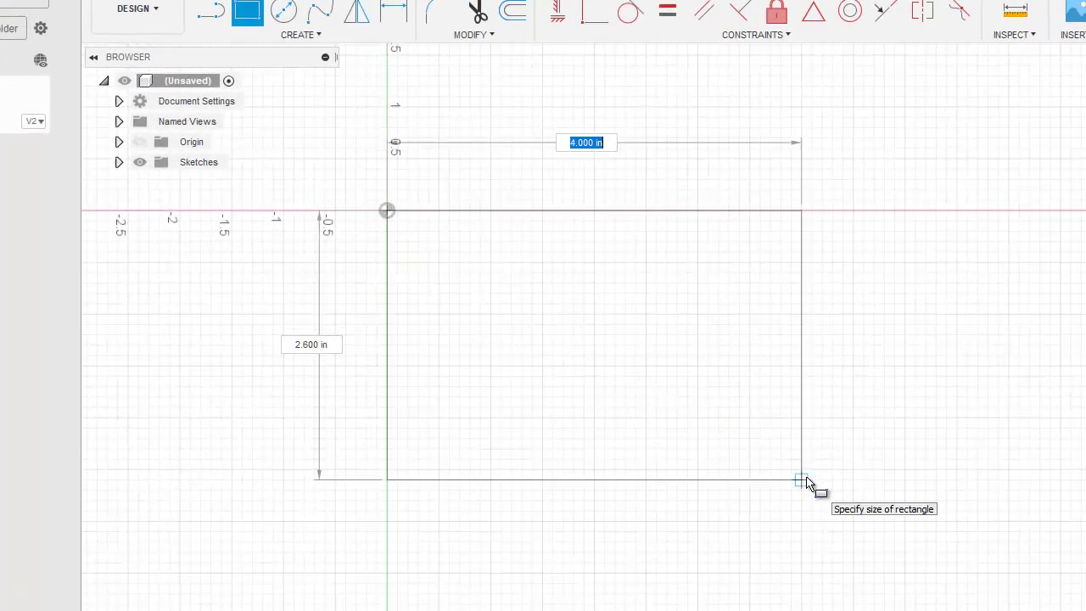
text(6)
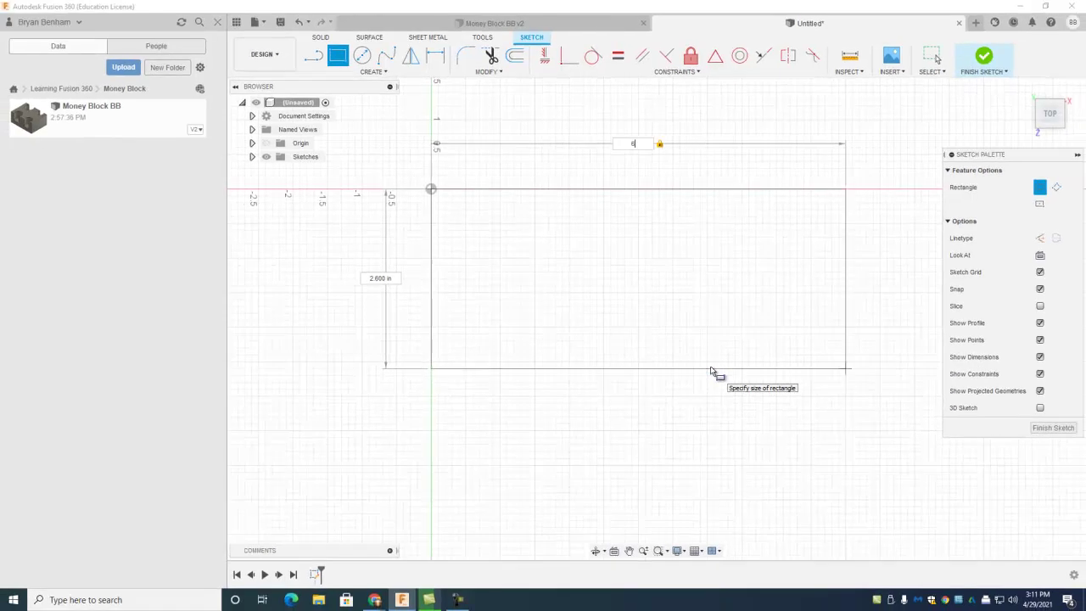
key(Tab)
text(4)
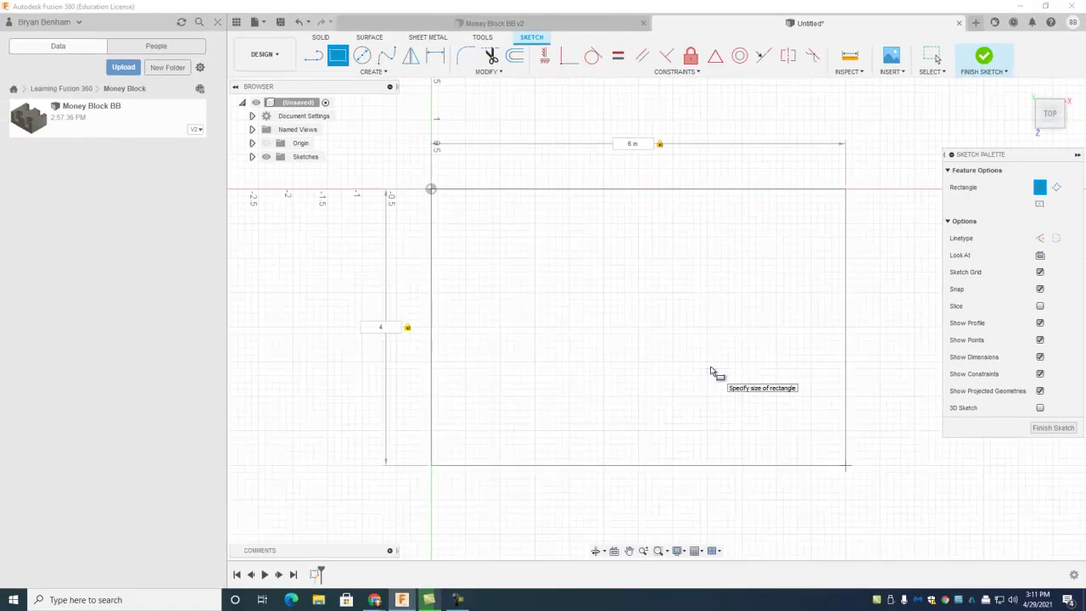
key(Return)
click(494, 399)
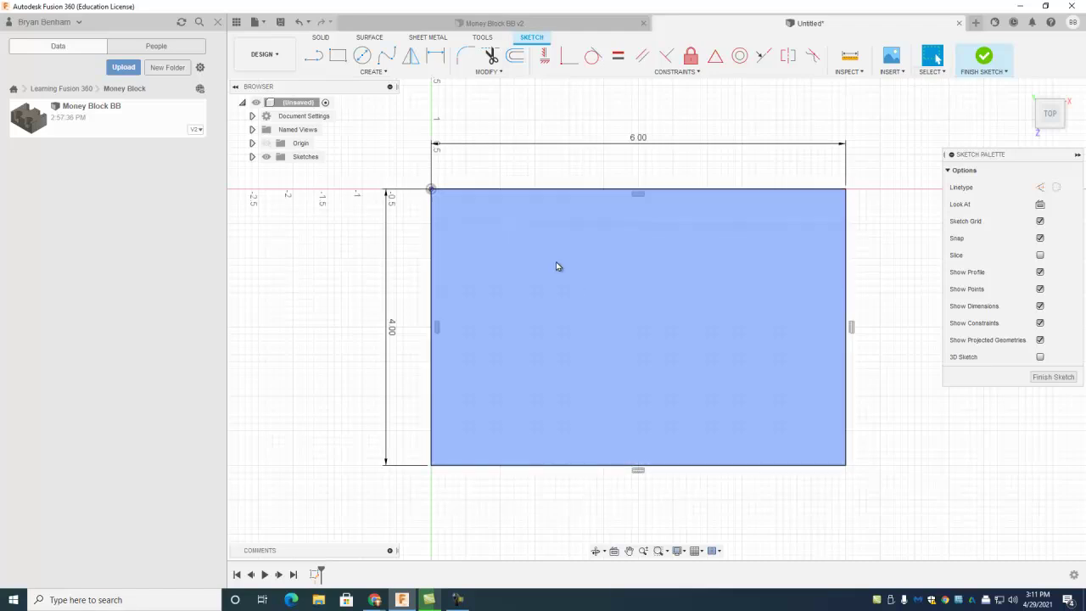
click(983, 56)
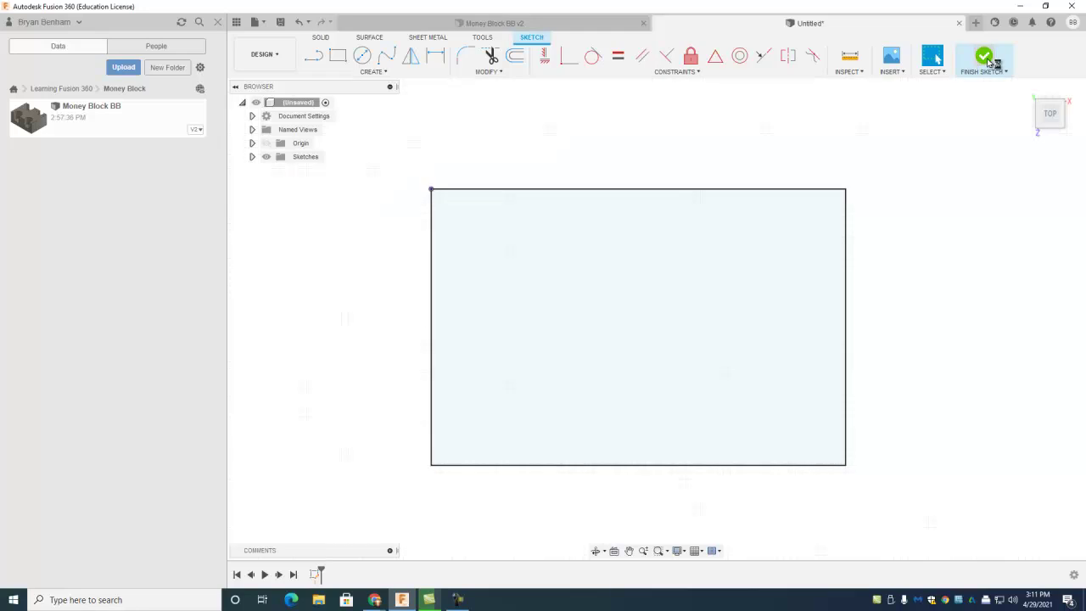
Check the document's active units and the available unit types, leaving the setting as it is
scroll(645, 304, down, 2)
scroll(502, 121, up, 3)
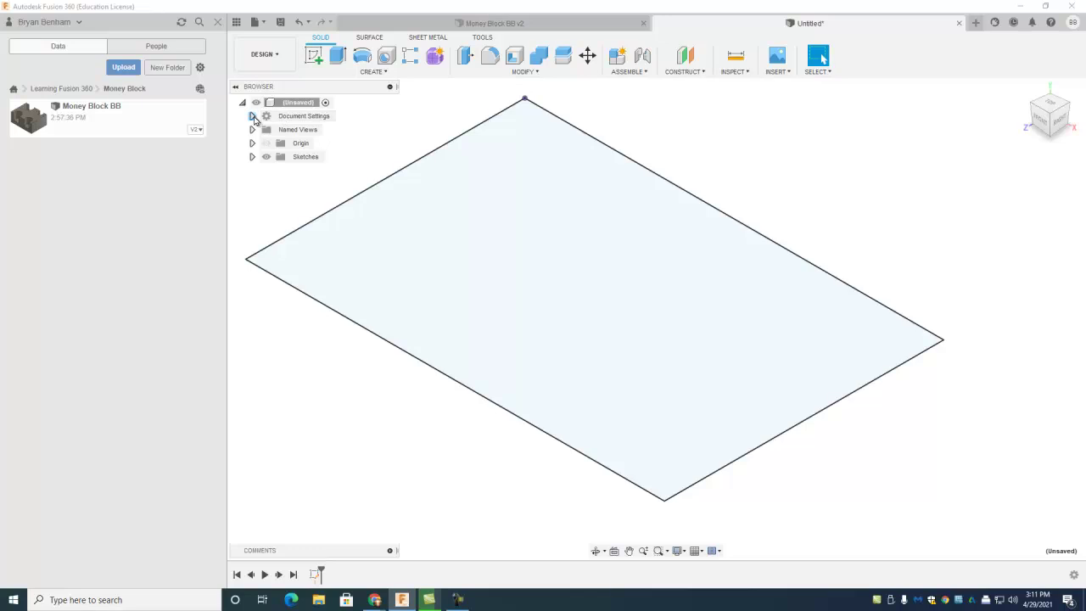
click(253, 116)
mouse_move(303, 131)
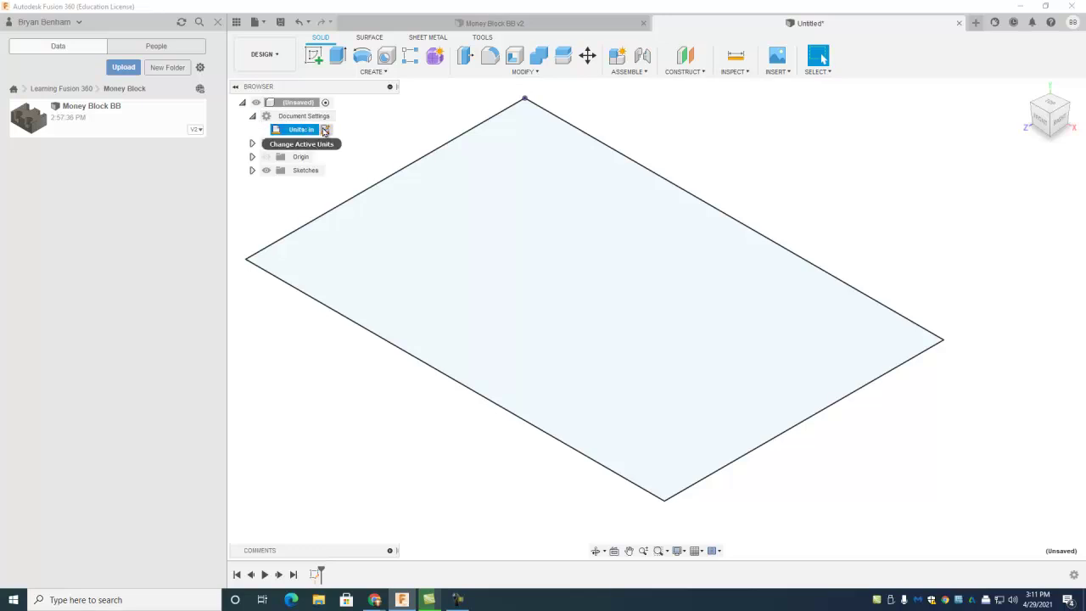
click(324, 130)
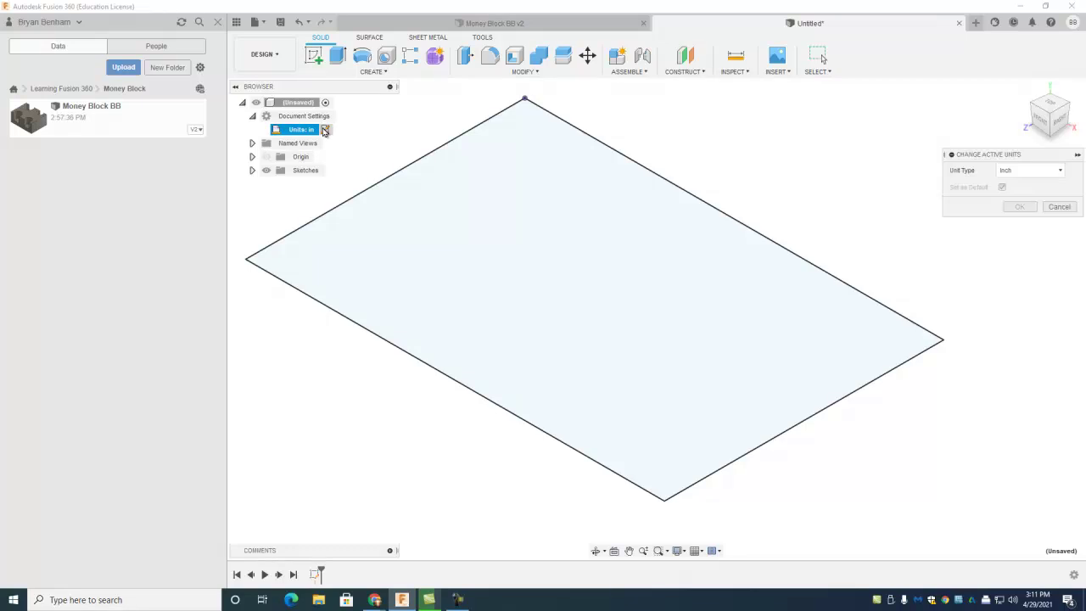
click(1022, 173)
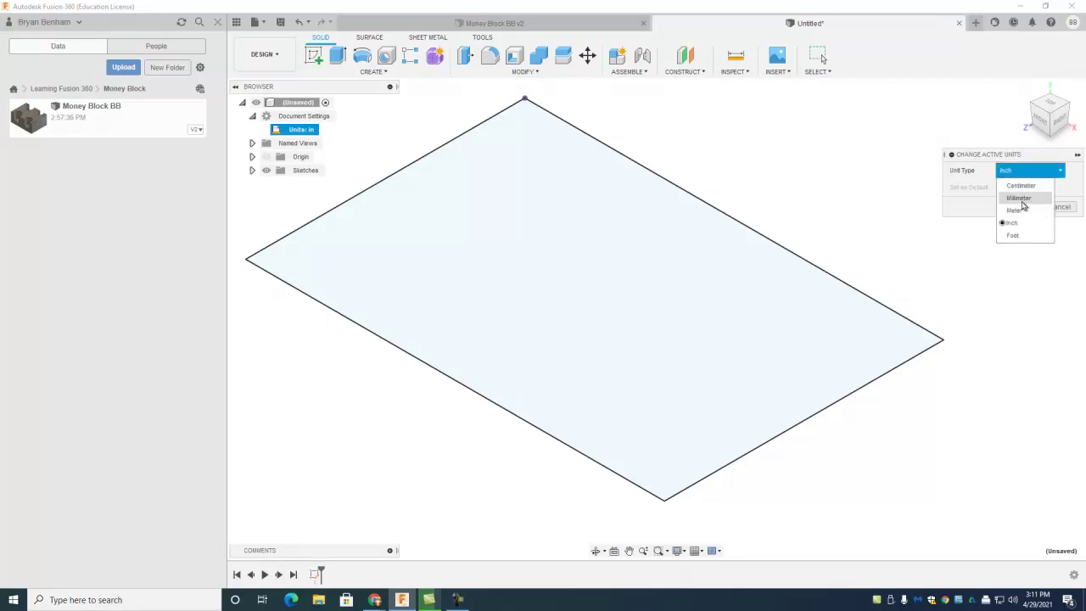
click(848, 167)
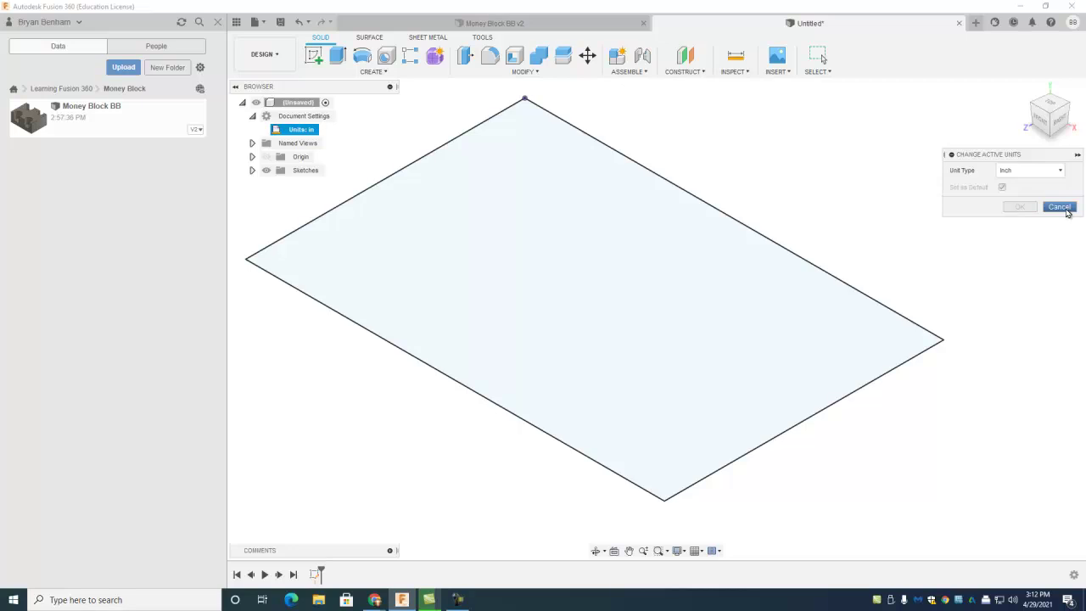
click(1066, 211)
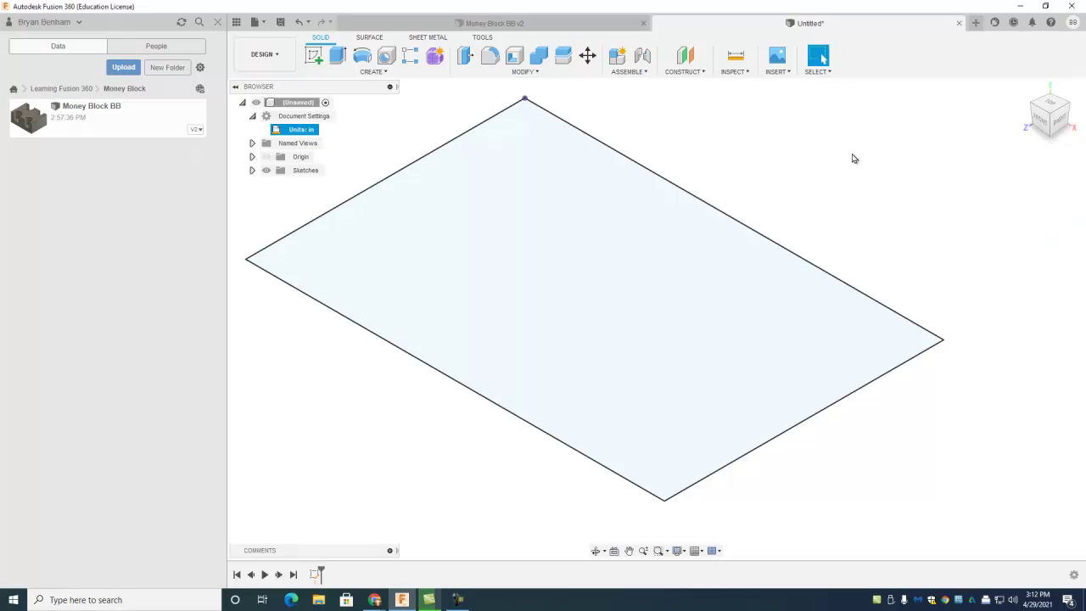
Extrude the rectangle profile upward 0.25 in as a new body
click(337, 56)
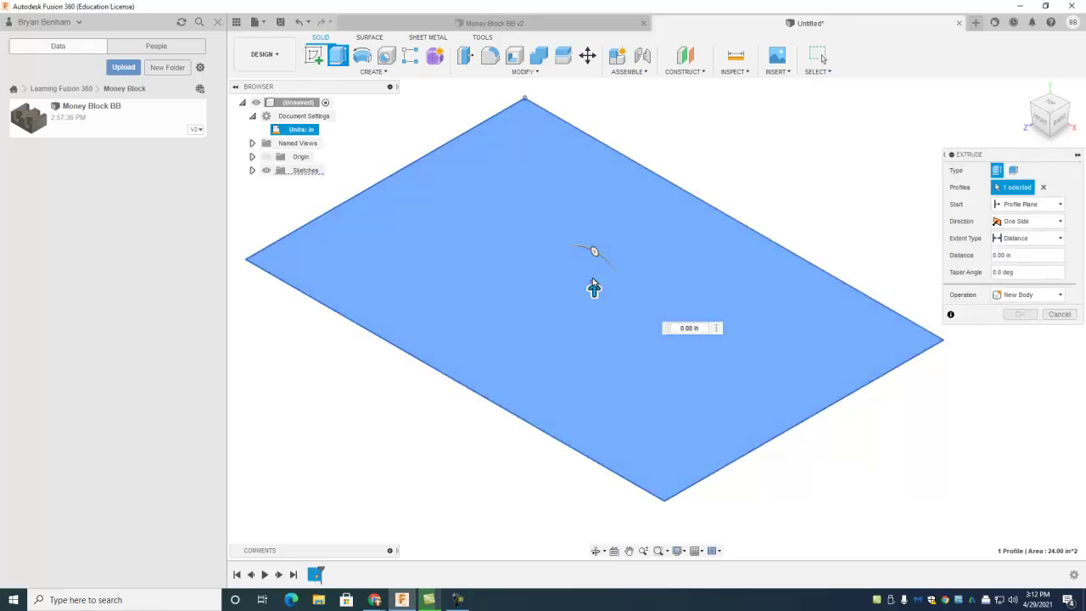
drag(594, 288, 594, 272)
text(2)
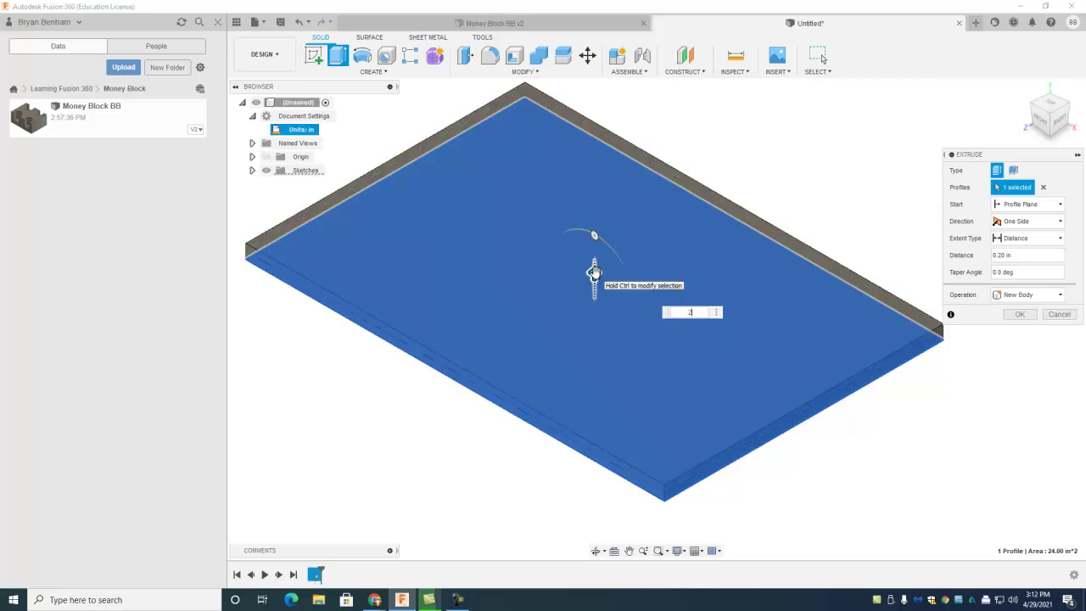
text(5)
key(Return)
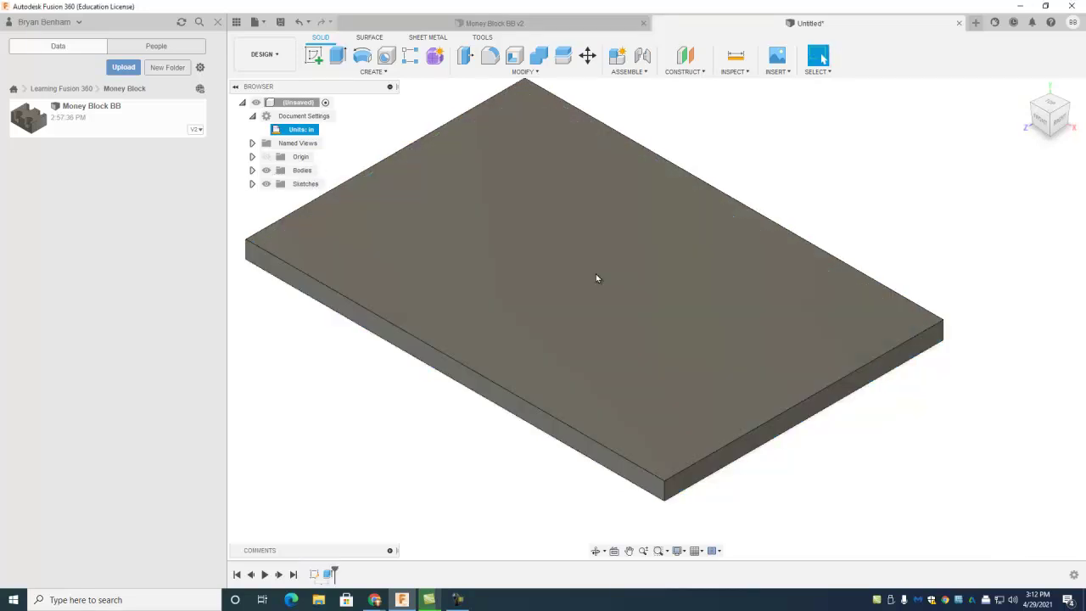
scroll(598, 273, down, 3)
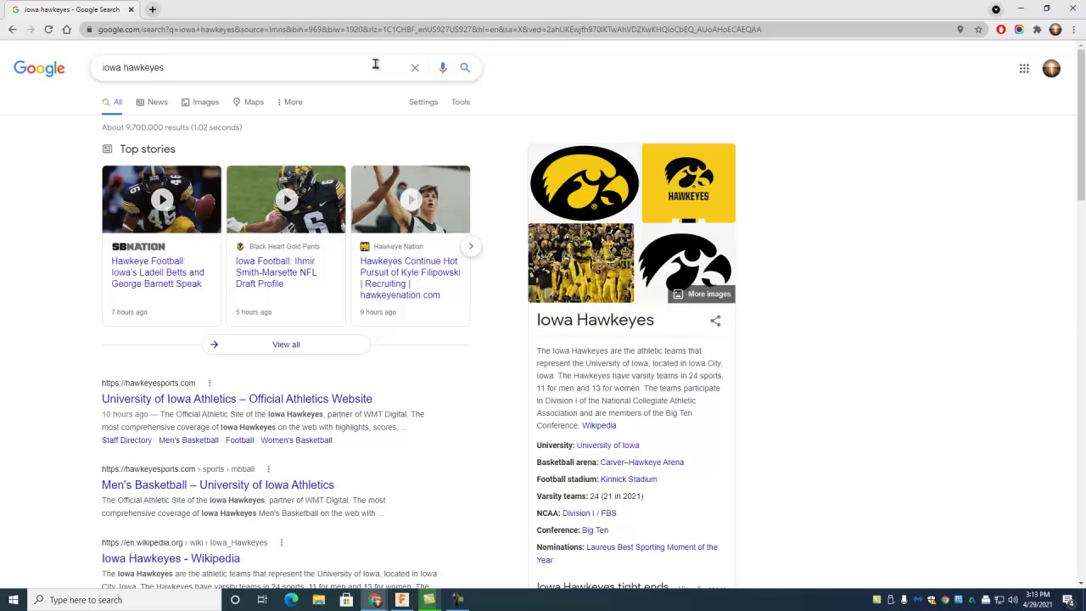
In Chrome, show the Iowa Hawkeyes image results and save the oval Wikipedia logo to Downloads as the PNG image Iowa_Hawkeyes_logo.svg
click(211, 106)
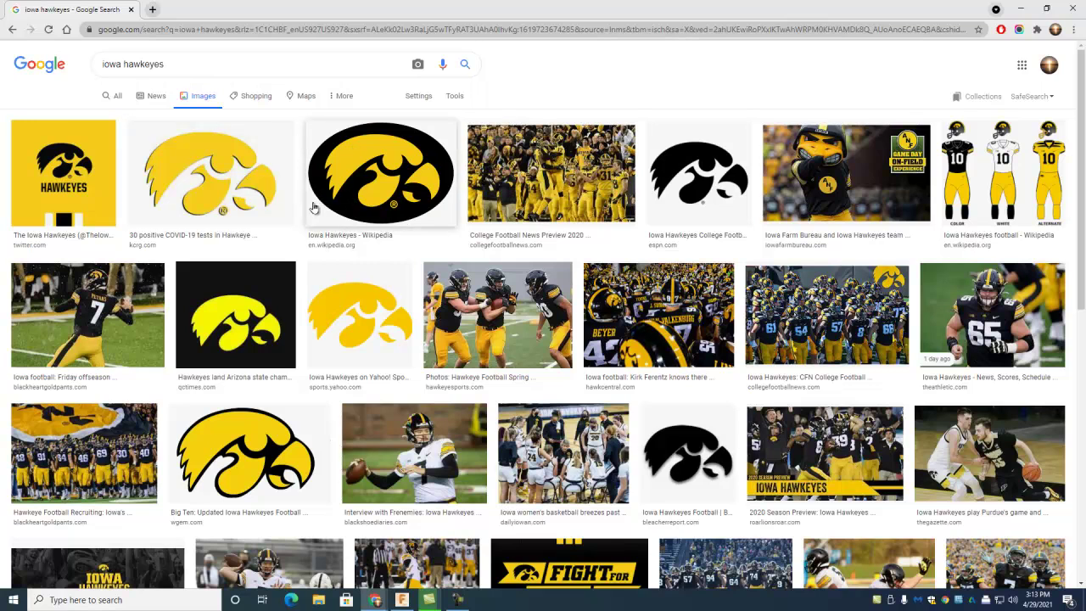
click(380, 157)
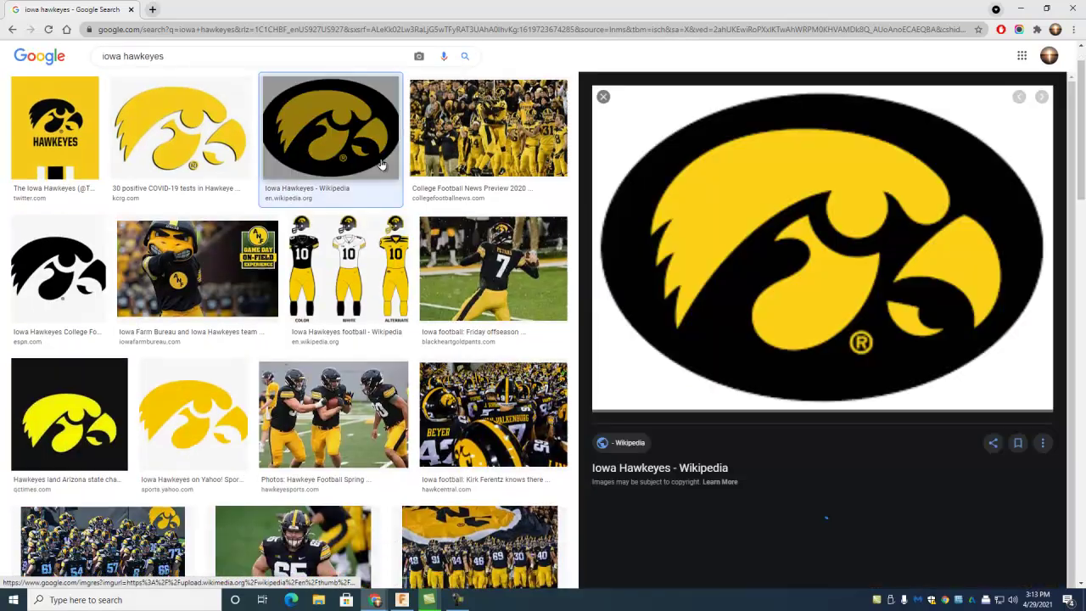
right_click(777, 221)
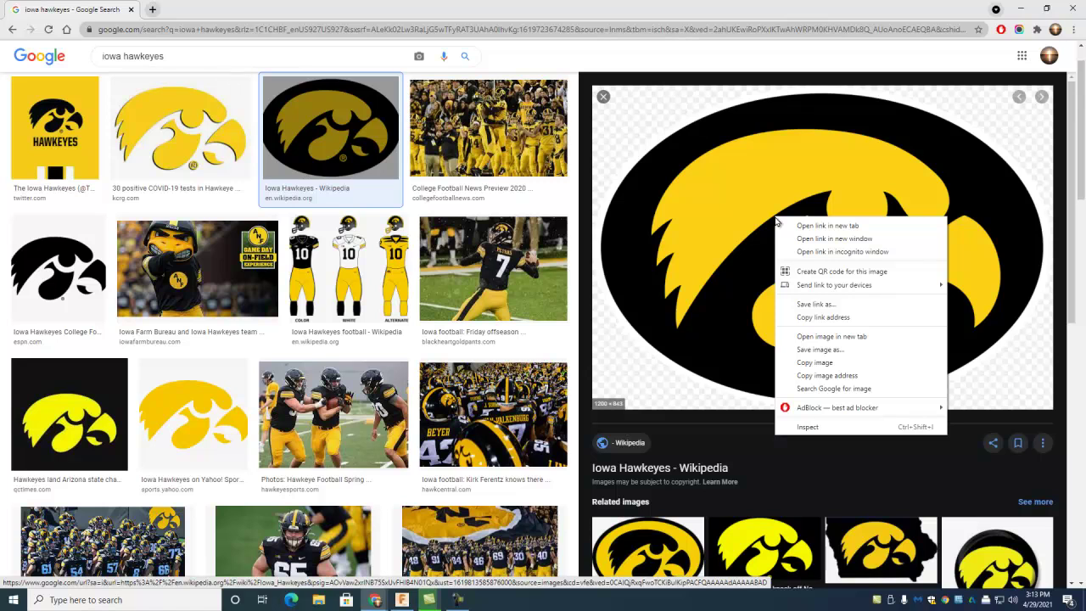
click(821, 350)
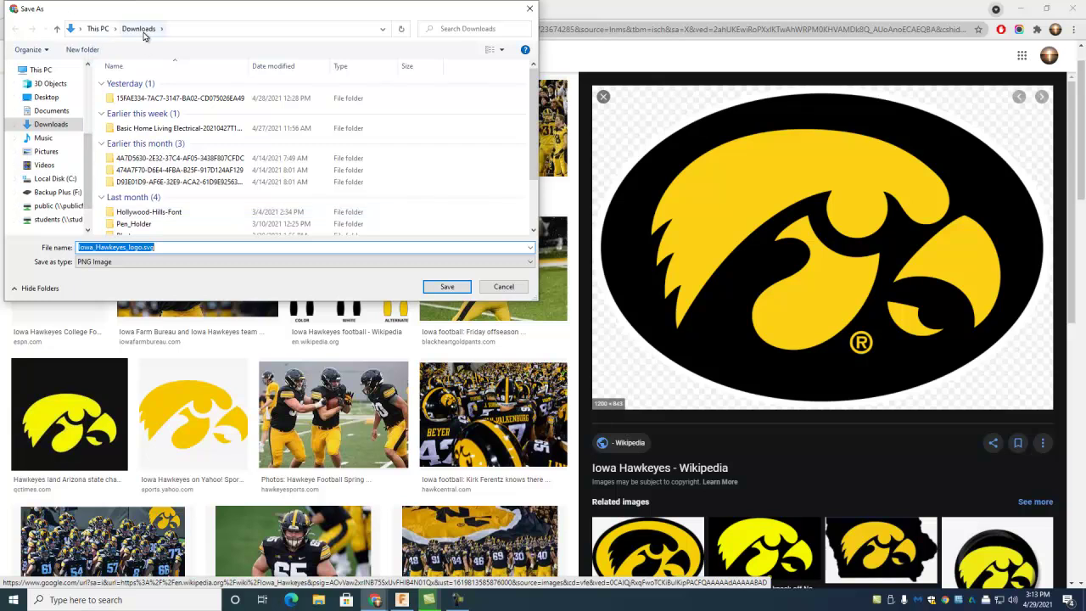
click(103, 261)
click(103, 265)
click(161, 247)
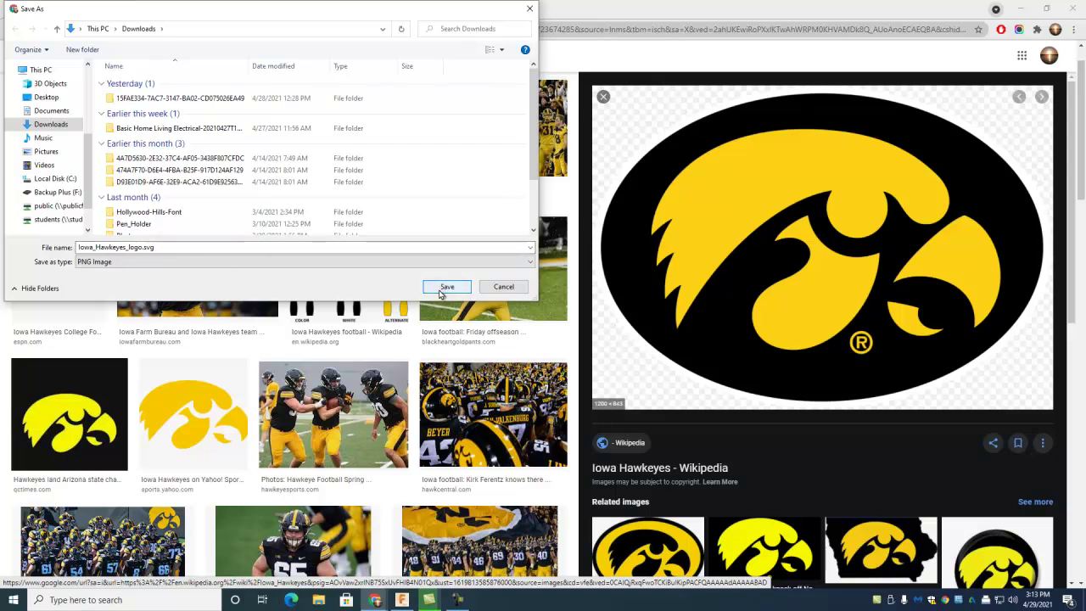
click(84, 264)
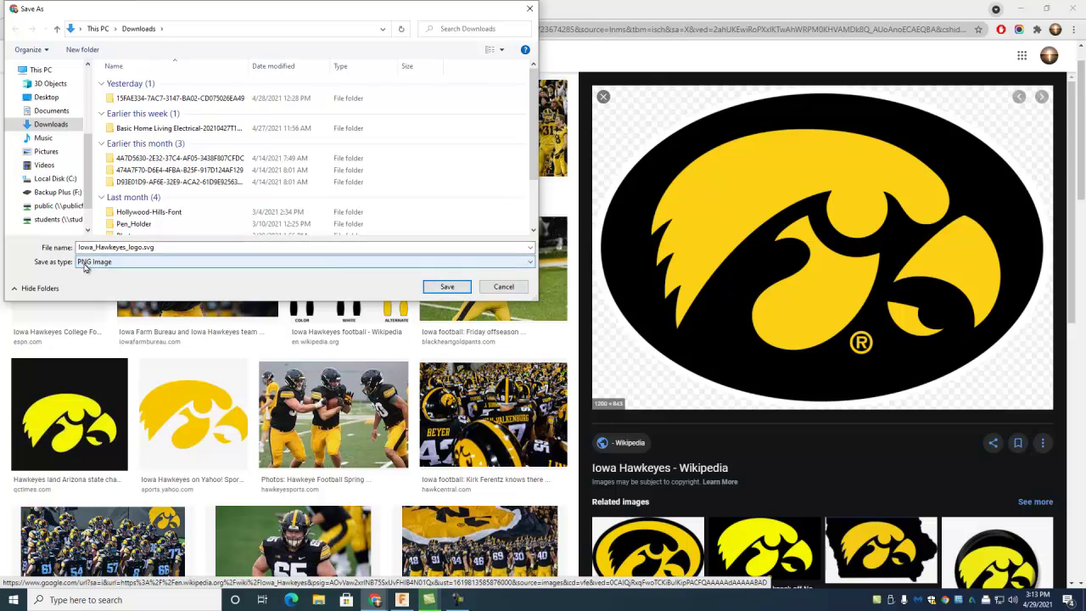
click(447, 286)
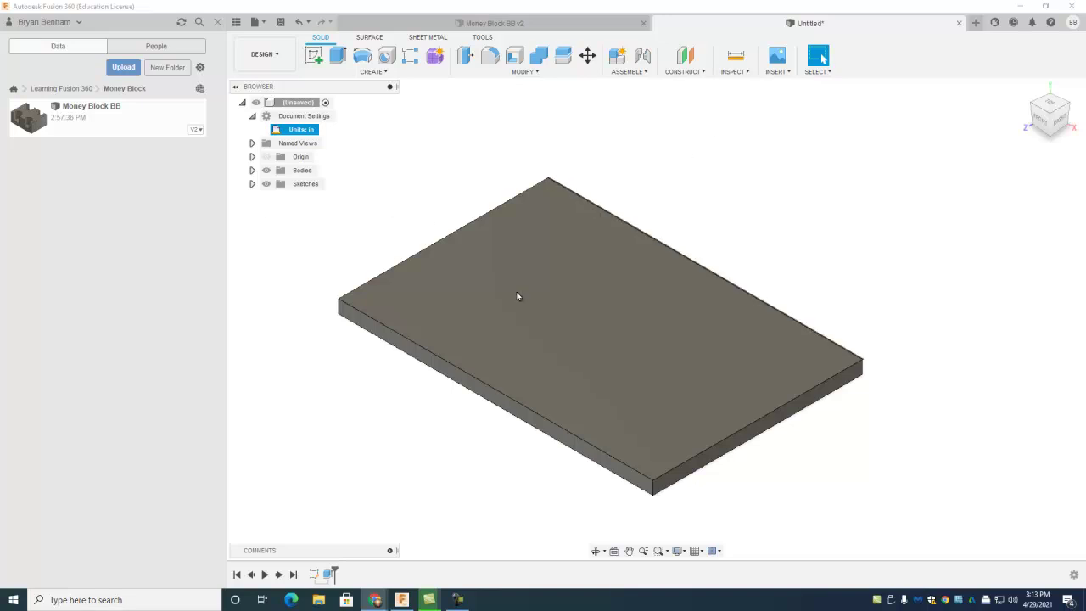
Back in Fusion 360, create a new sketch on the plate's top face
click(545, 280)
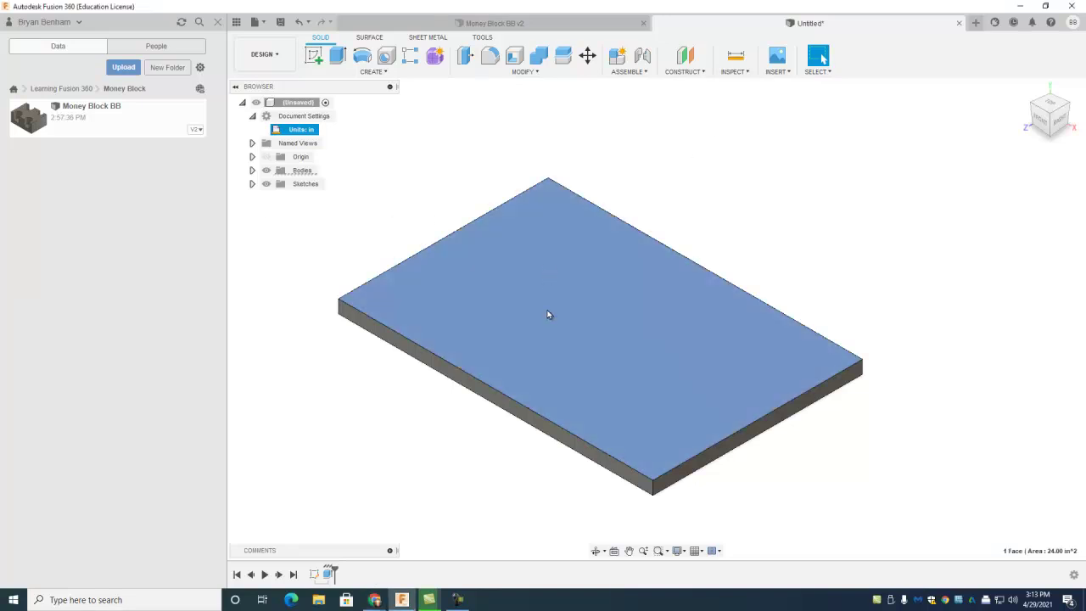
click(316, 56)
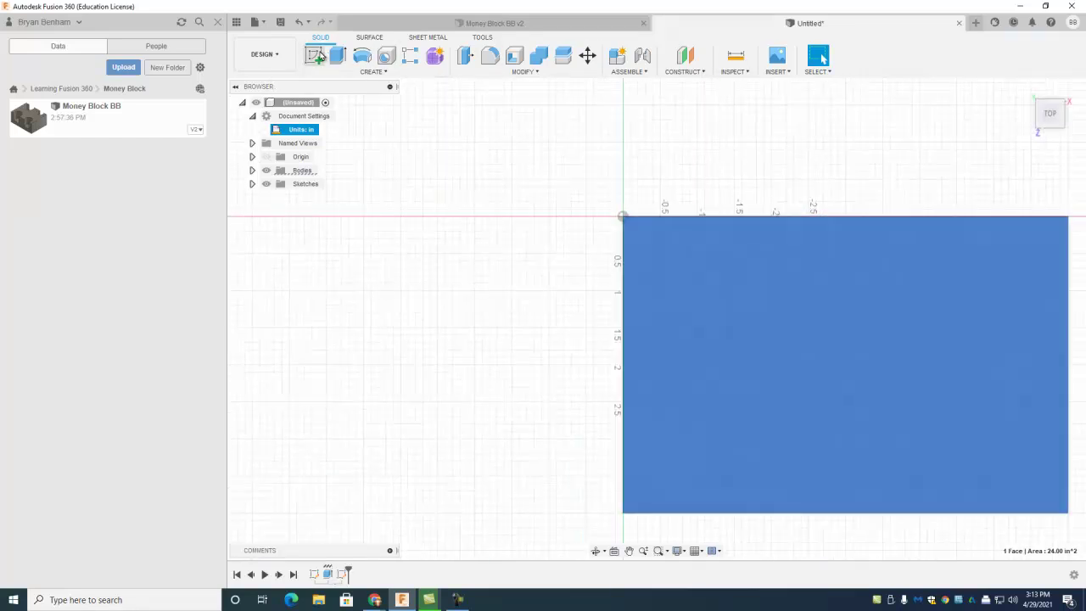
drag(407, 175, 373, 161)
key(Escape)
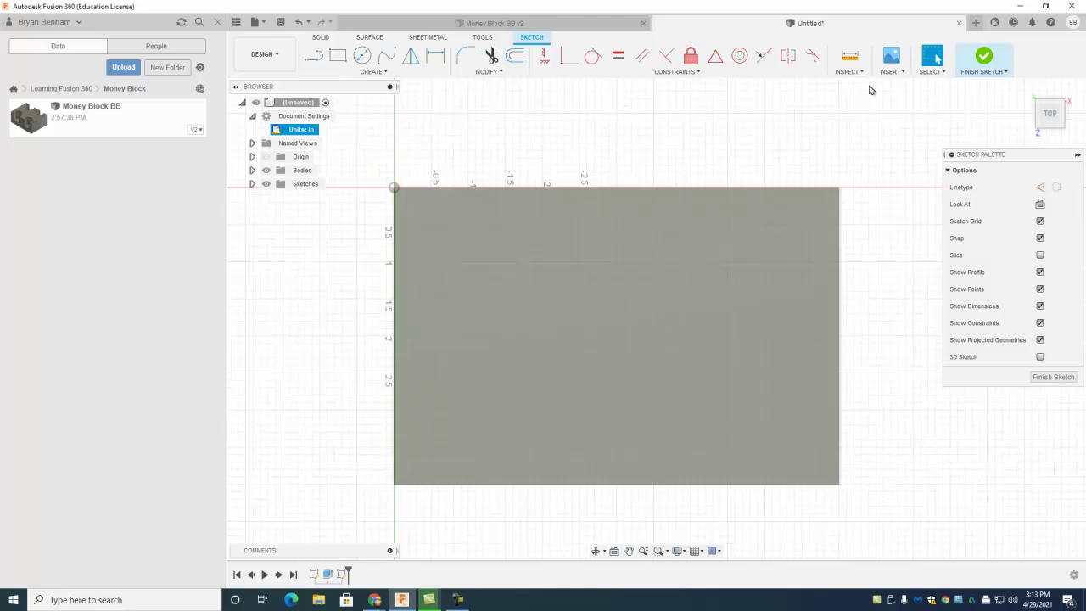
Start inserting a decal using the local image Iowa_Hawkeyes_logo.svg from the Downloads folder
click(893, 73)
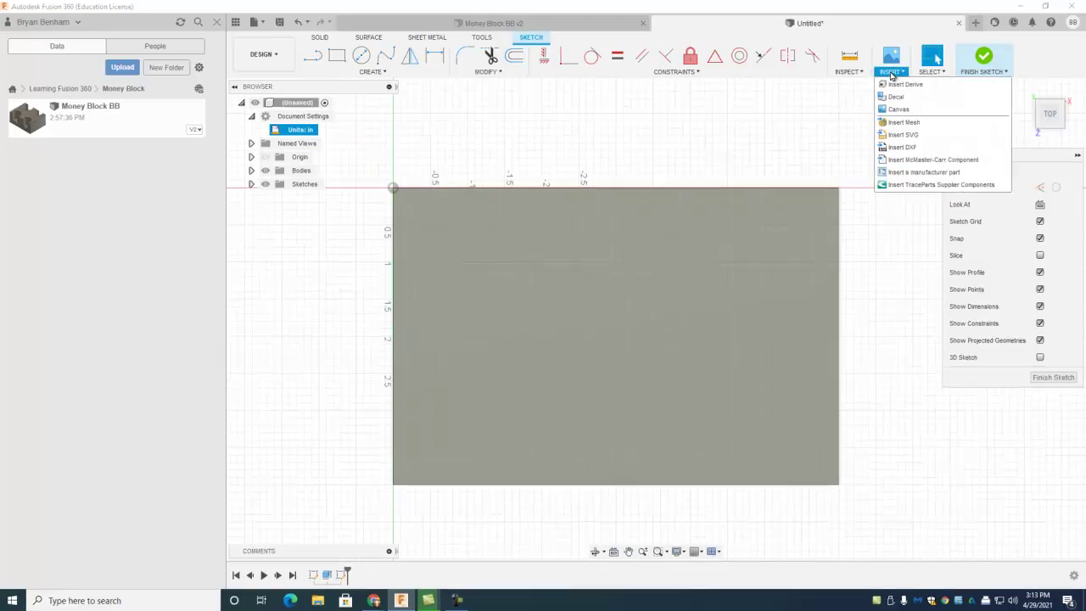
mouse_move(922, 82)
mouse_move(806, 108)
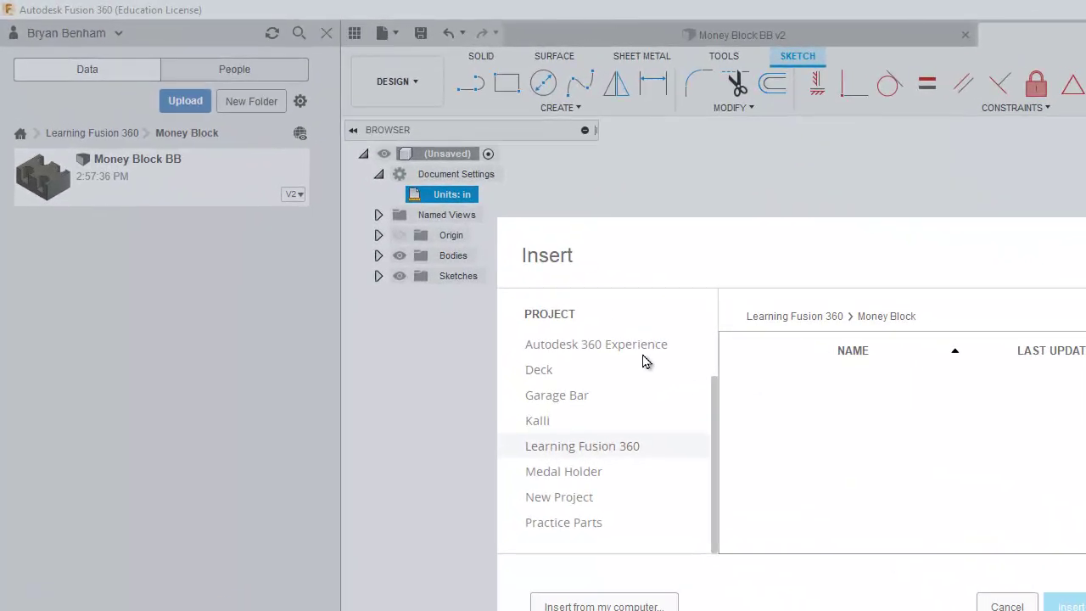
click(604, 605)
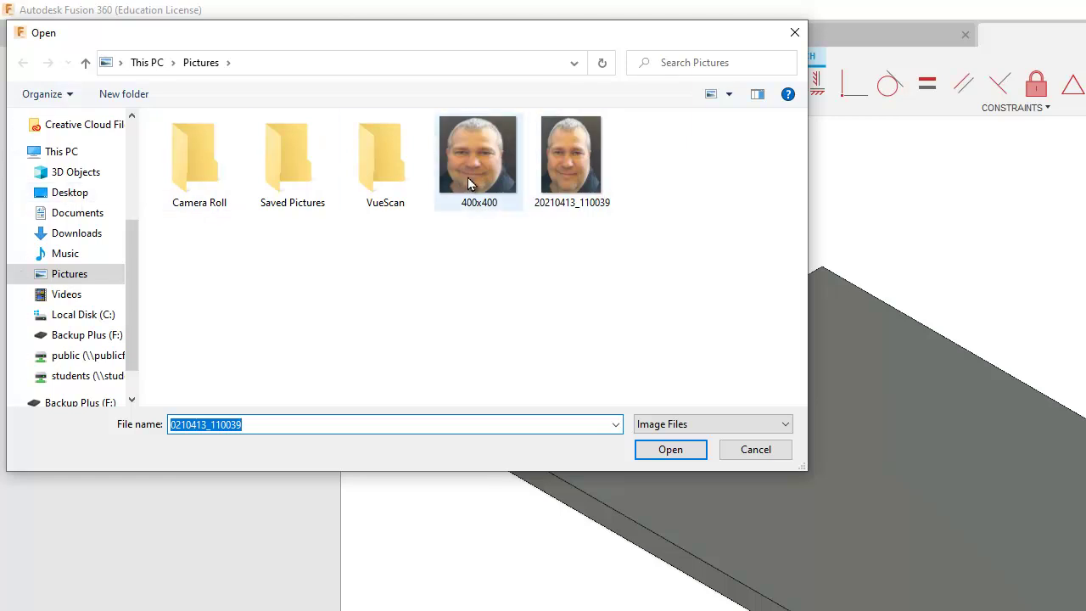
click(71, 192)
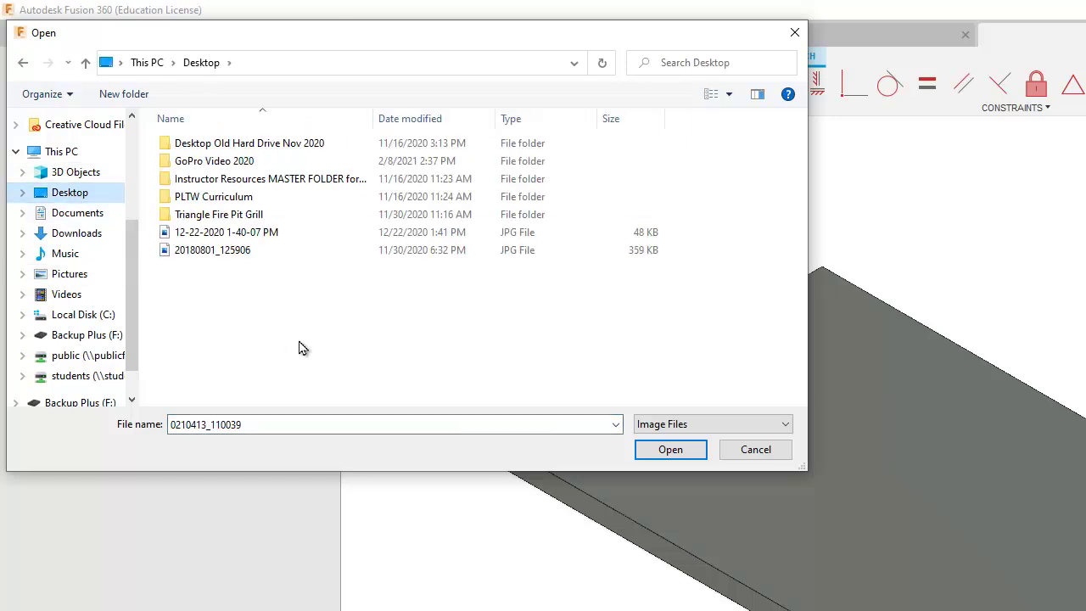
click(81, 234)
click(252, 167)
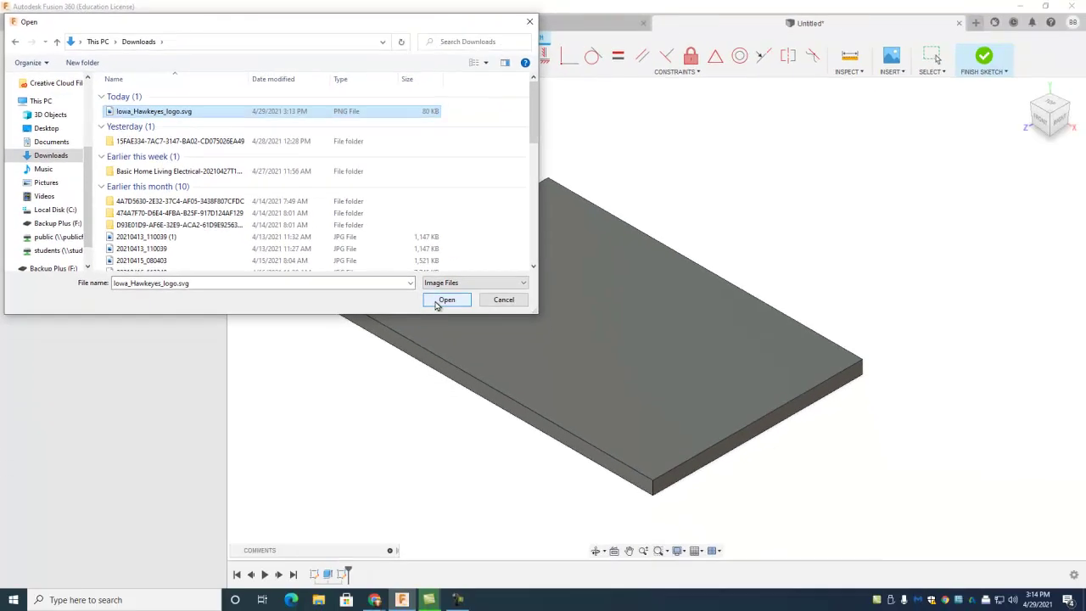
click(654, 458)
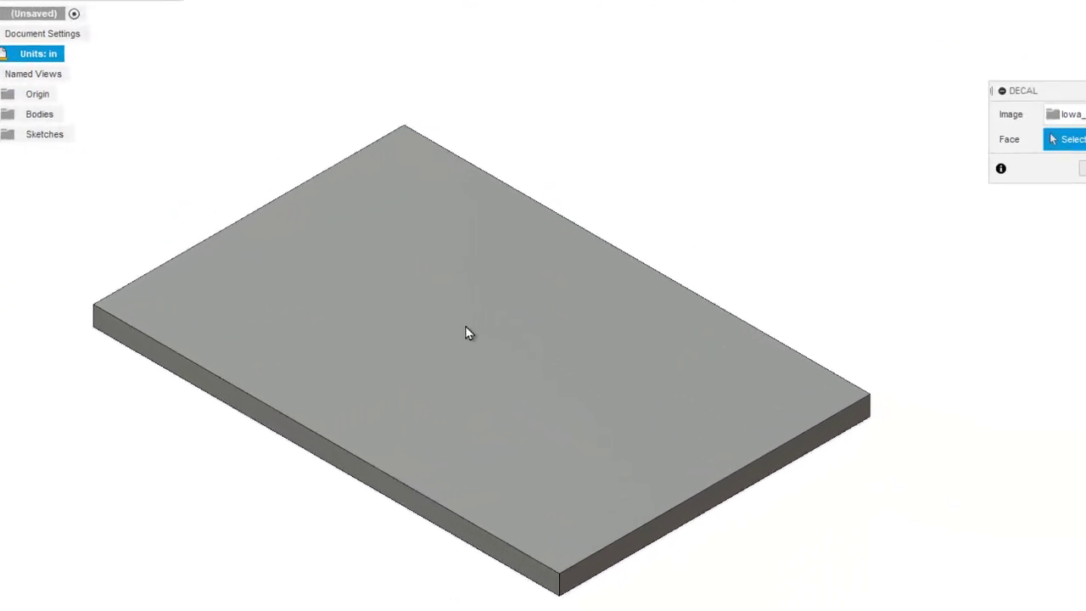
Place the decal on the plate's top face, rotated 90 degrees and enlarged to a plane scale of about 1.936
click(593, 316)
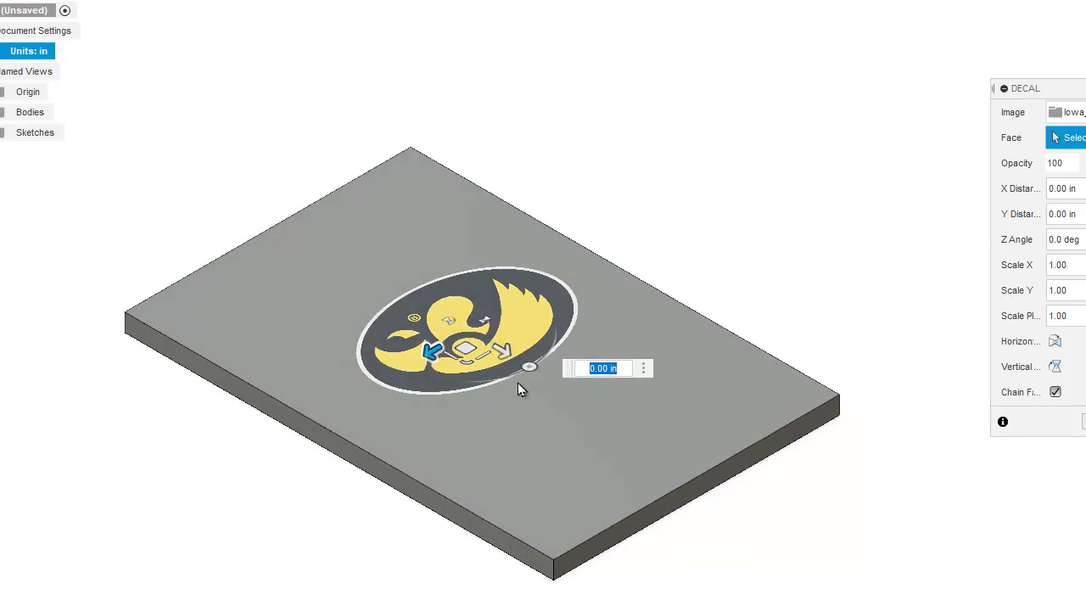
scroll(499, 372, up, 3)
scroll(499, 372, down, 1)
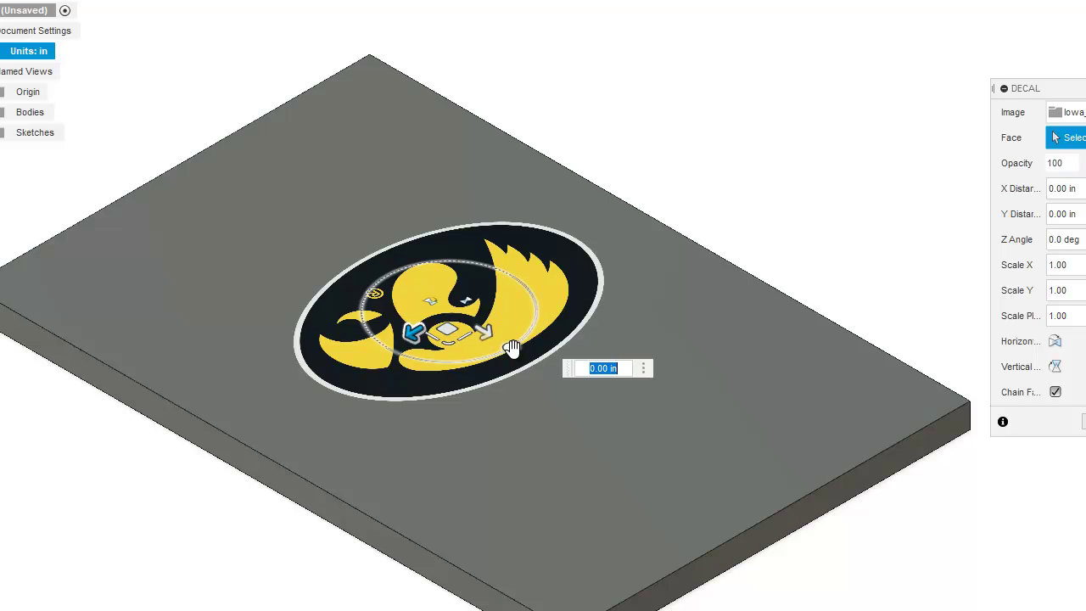
click(510, 348)
drag(511, 348, 528, 257)
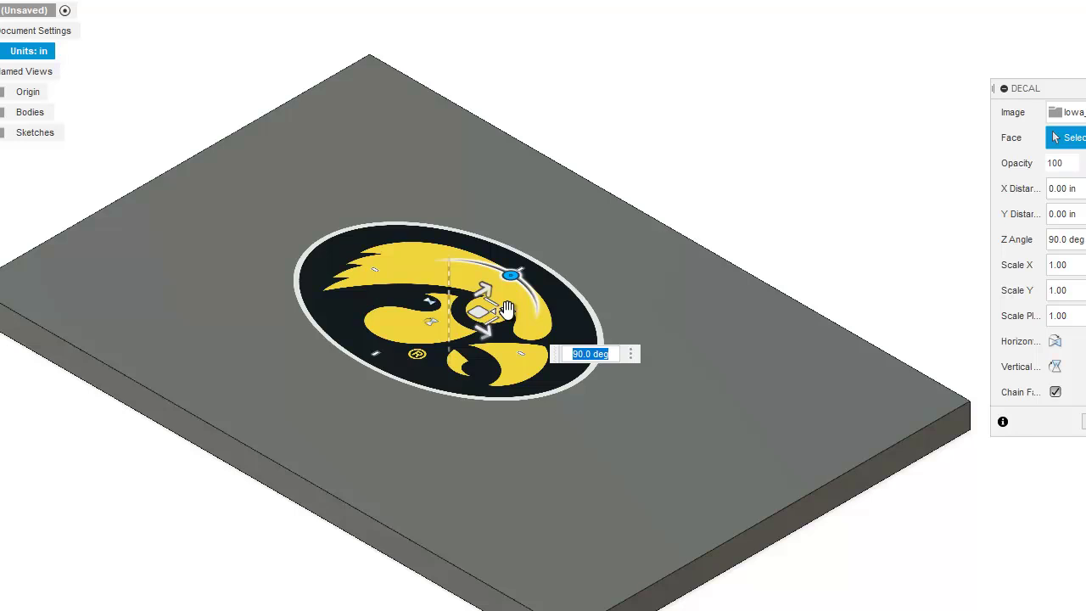
drag(507, 309, 553, 314)
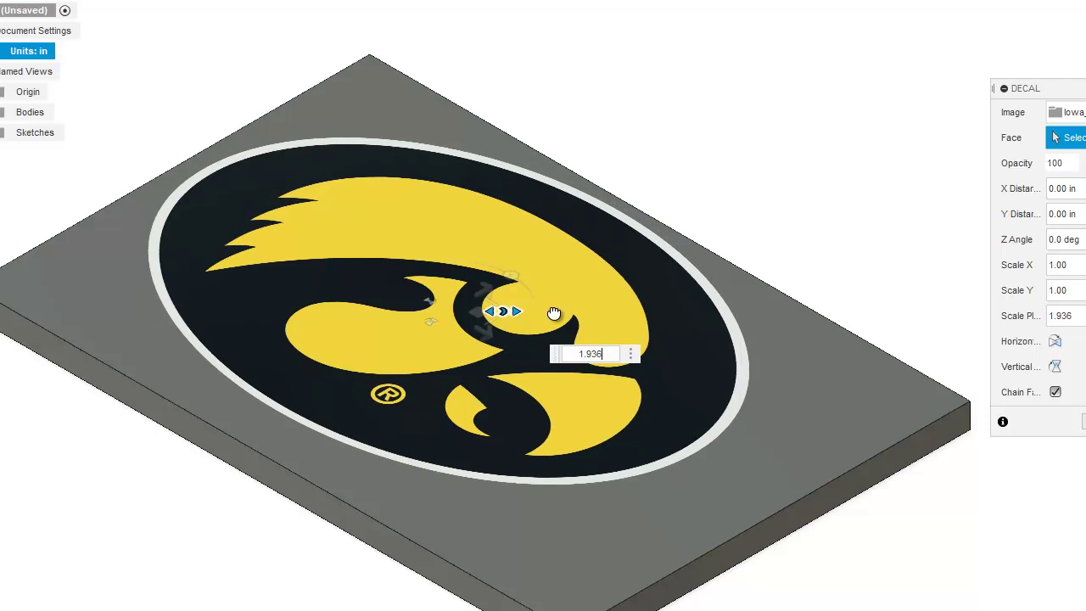
drag(553, 314, 554, 314)
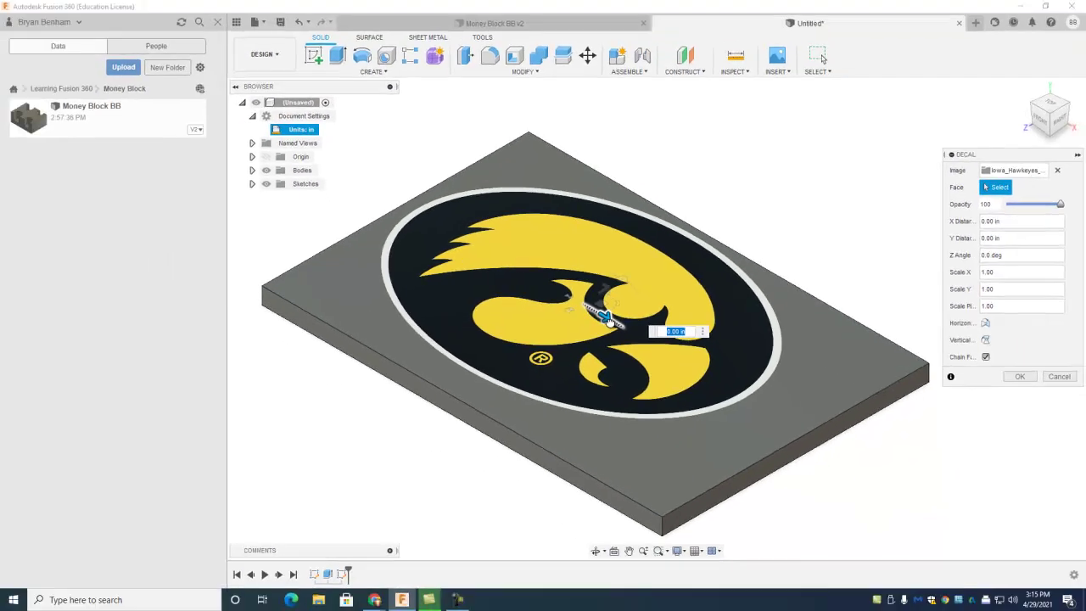
Shift the decal 0.40 in along X and -0.20 in along Y to centre the logo on the plate, and accept it
drag(485, 335, 496, 342)
drag(614, 326, 621, 327)
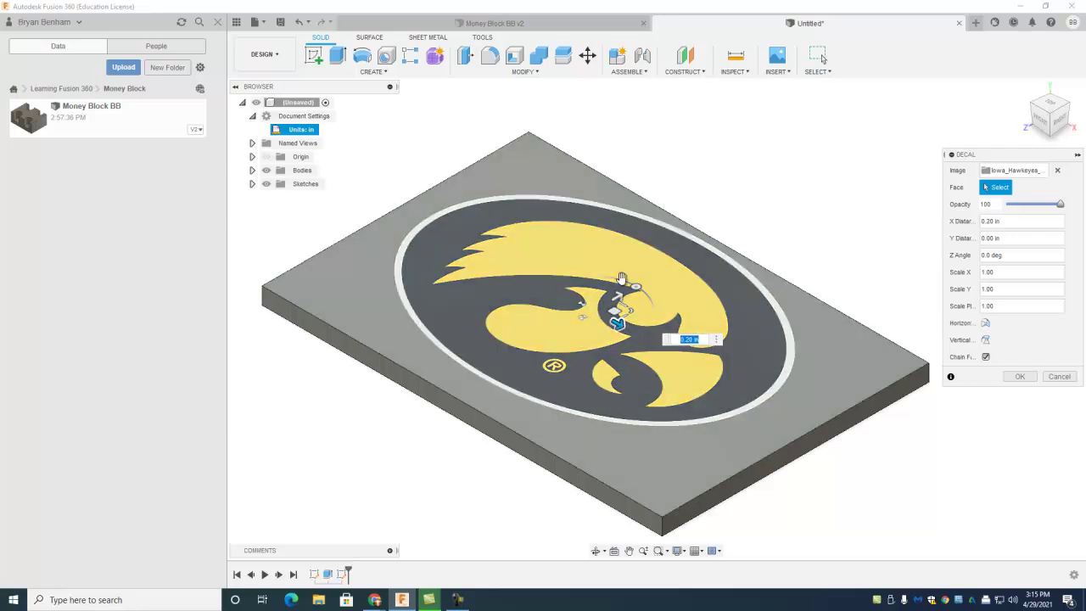
click(1051, 105)
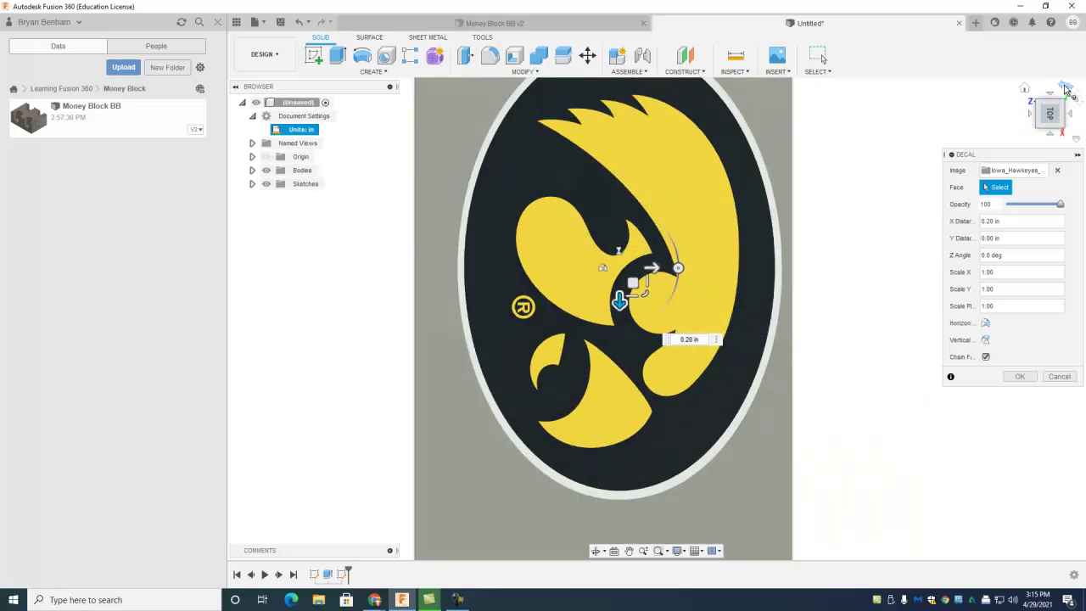
click(1066, 87)
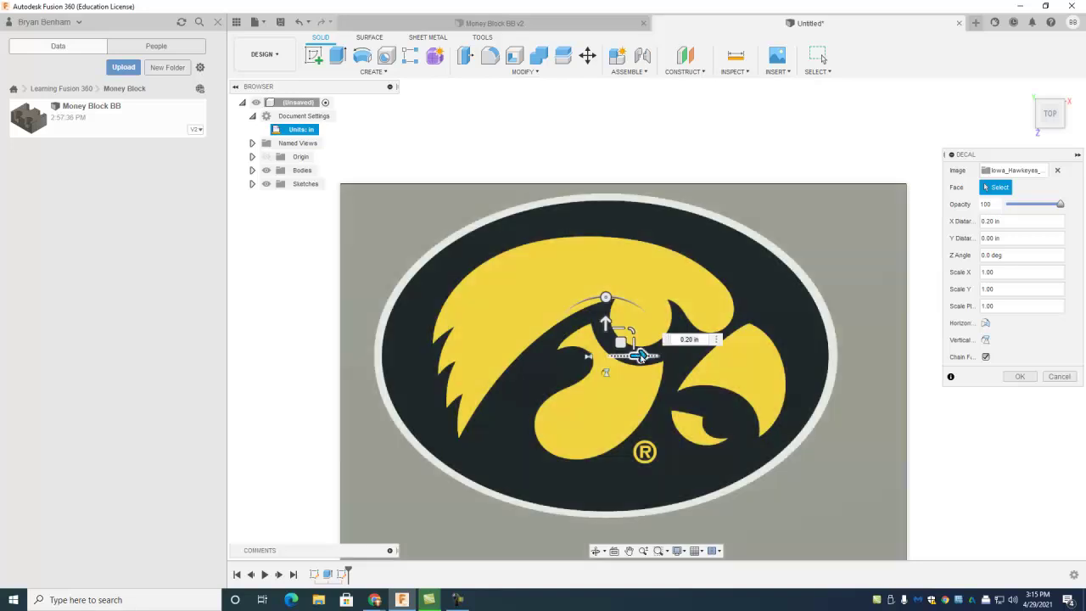
drag(640, 358, 659, 356)
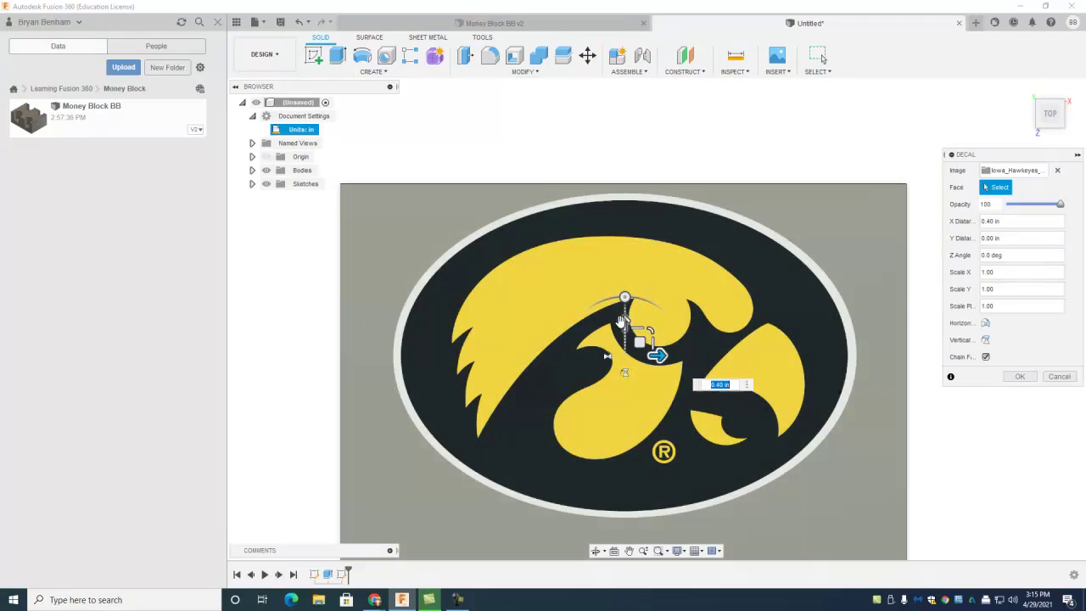
click(624, 320)
drag(623, 320, 624, 339)
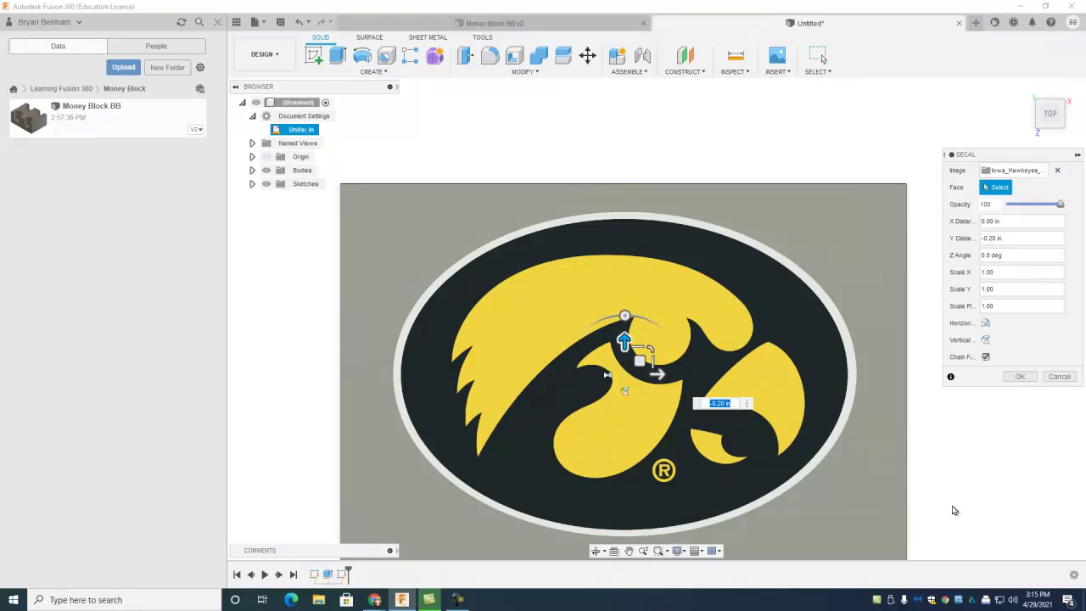
middle_drag(953, 509, 919, 456)
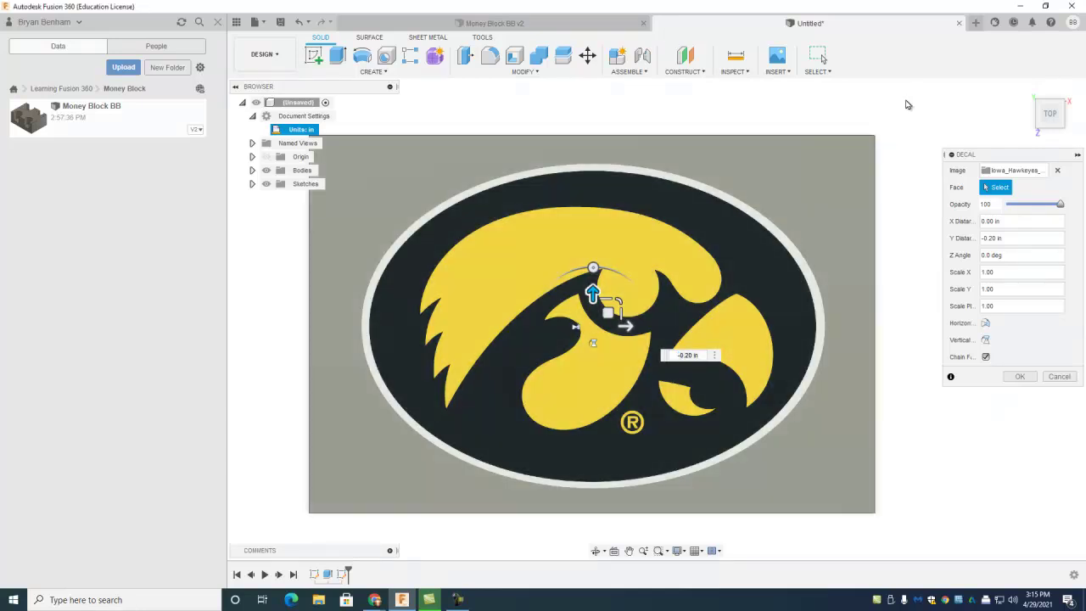
click(1019, 376)
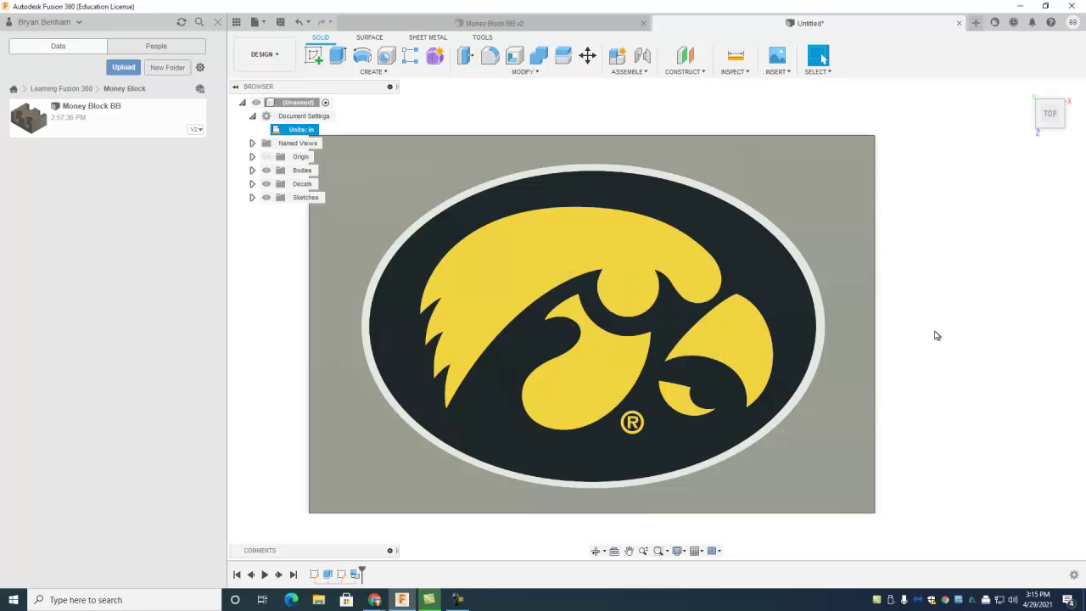
Create a new sketch on the plate's top face, over the logo decal
click(1023, 88)
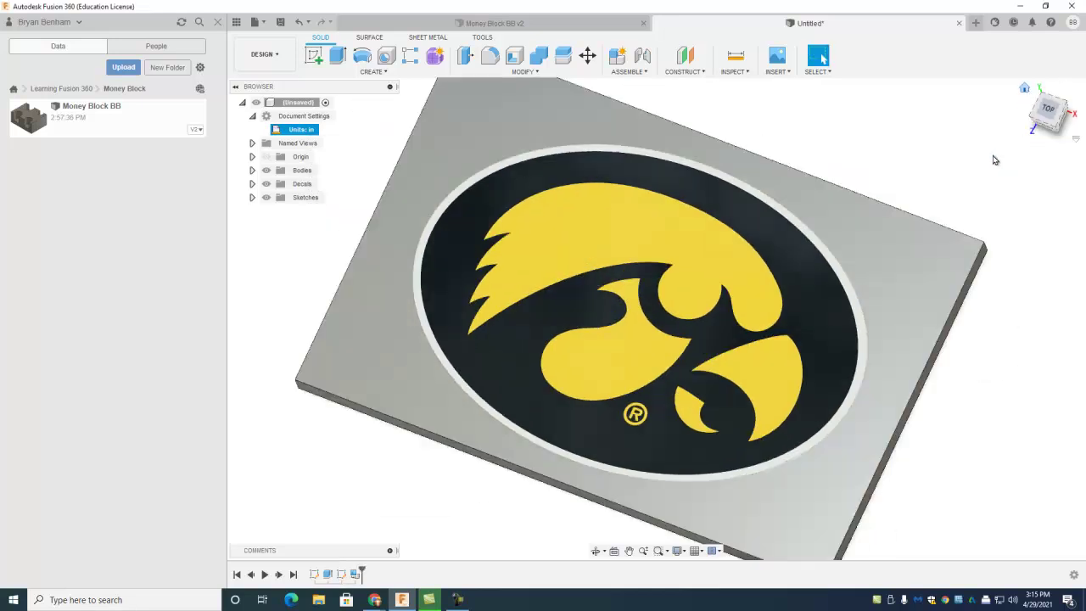
click(1050, 103)
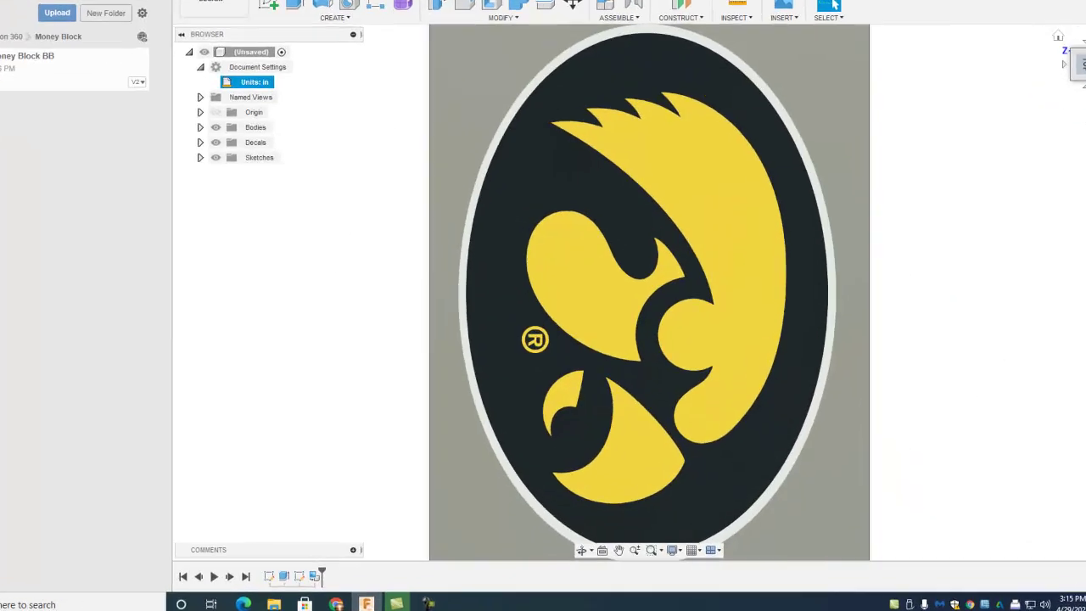
click(1072, 88)
click(900, 352)
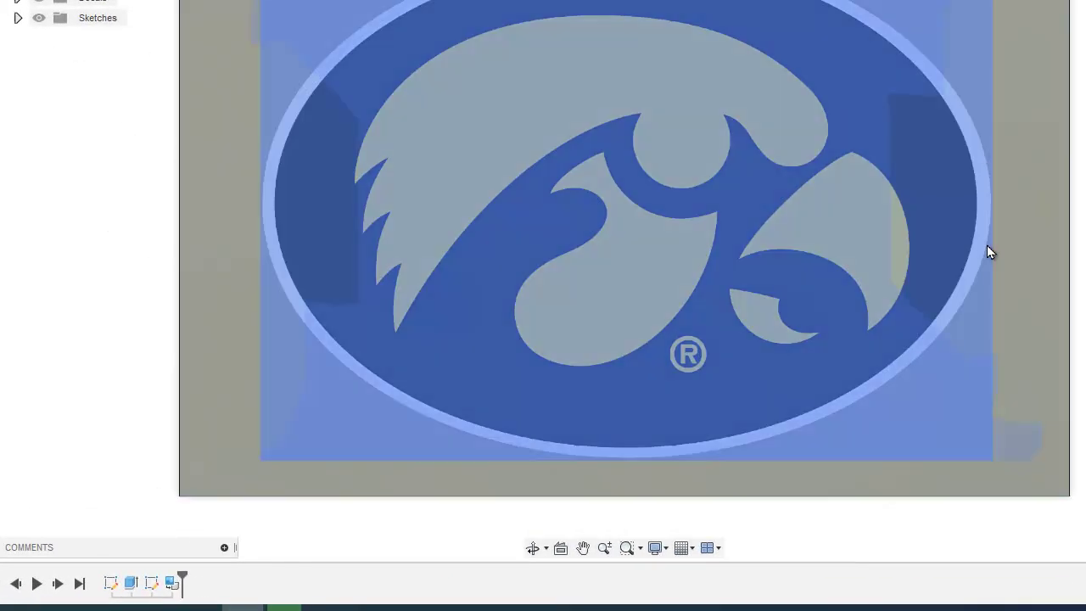
click(94, 209)
scroll(68, 203, up, 3)
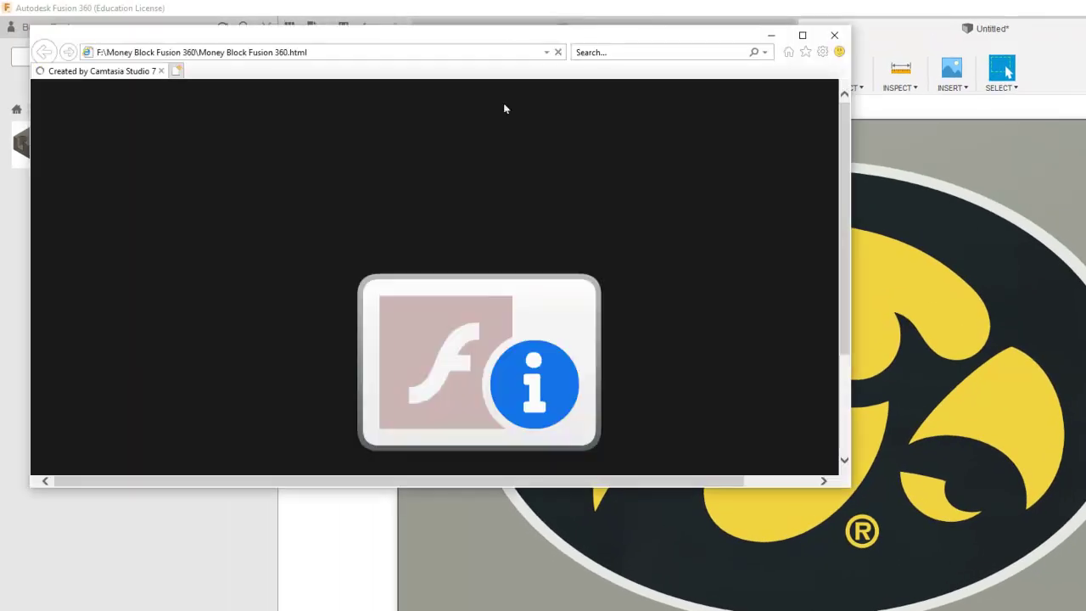
drag(501, 42, 0, 161)
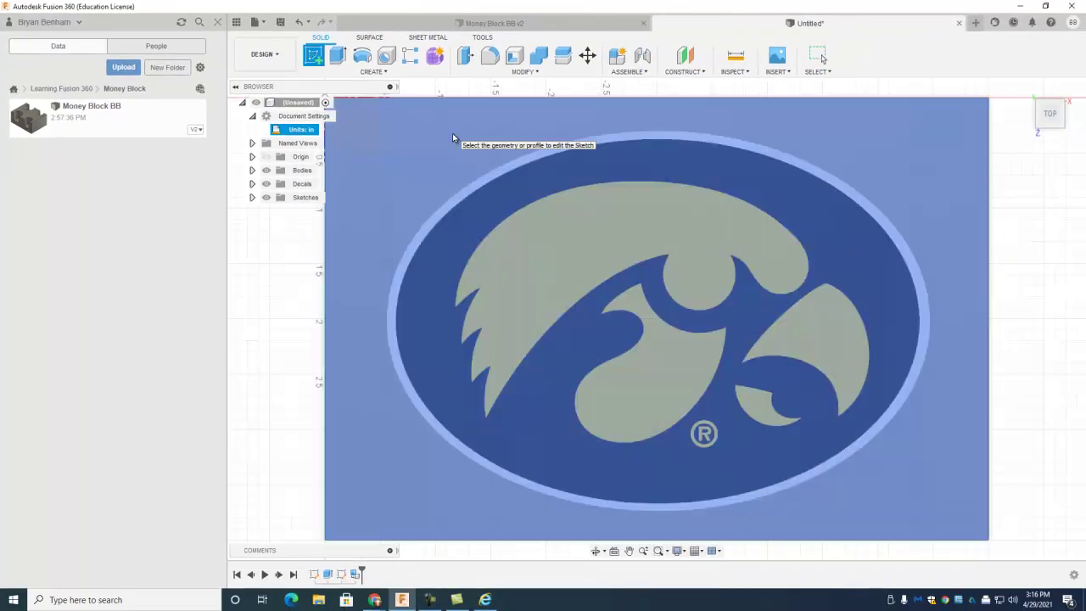
click(451, 139)
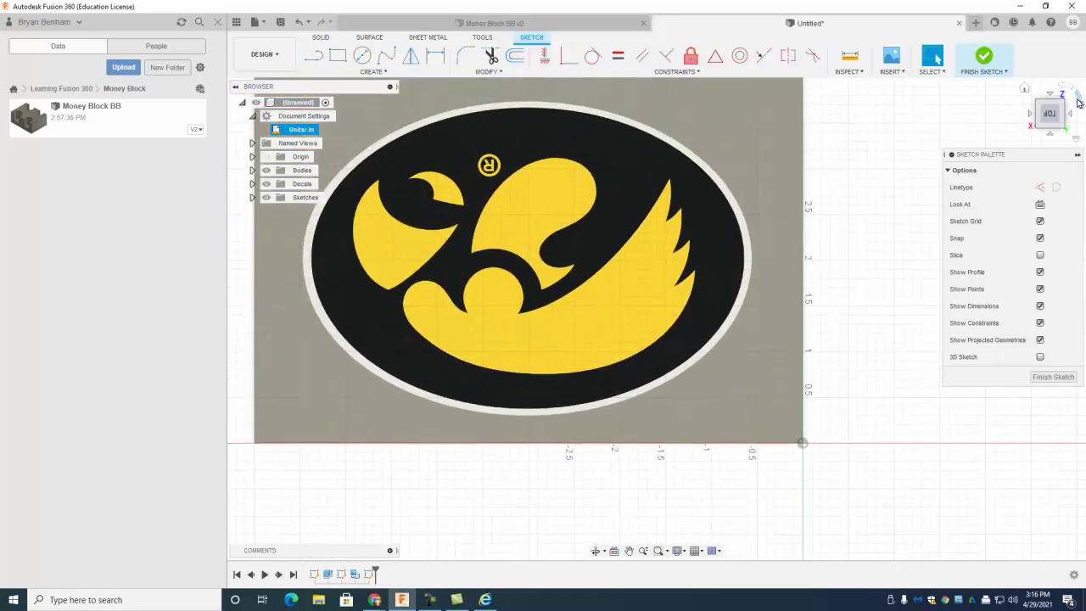
Sketch a three-point arc spanning about 0.63 in along the yellow head's outer edge, starting upward from the topmost feather tip
click(1073, 96)
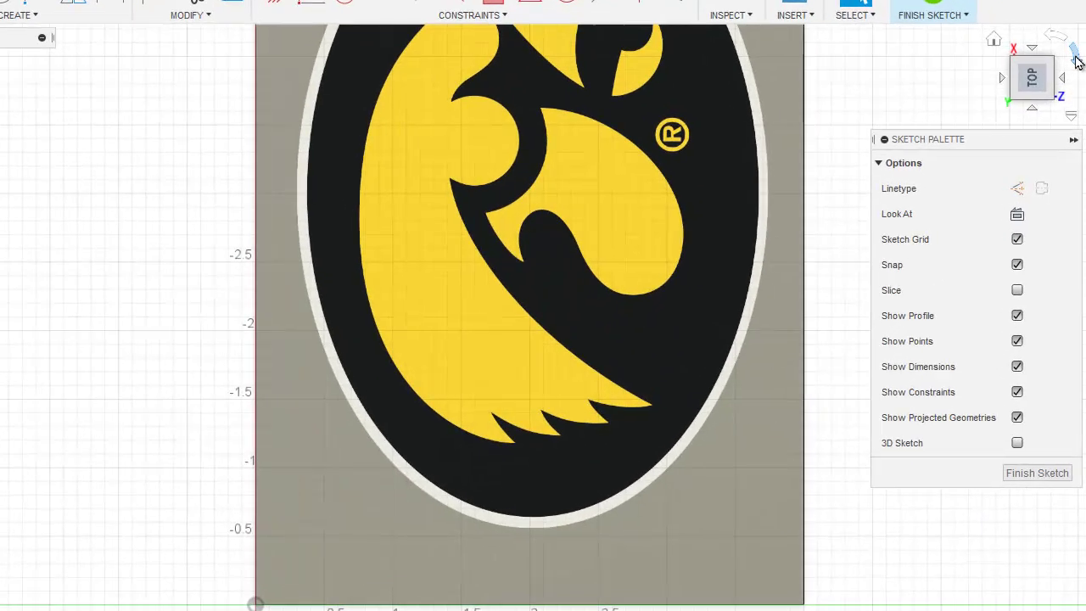
click(1073, 52)
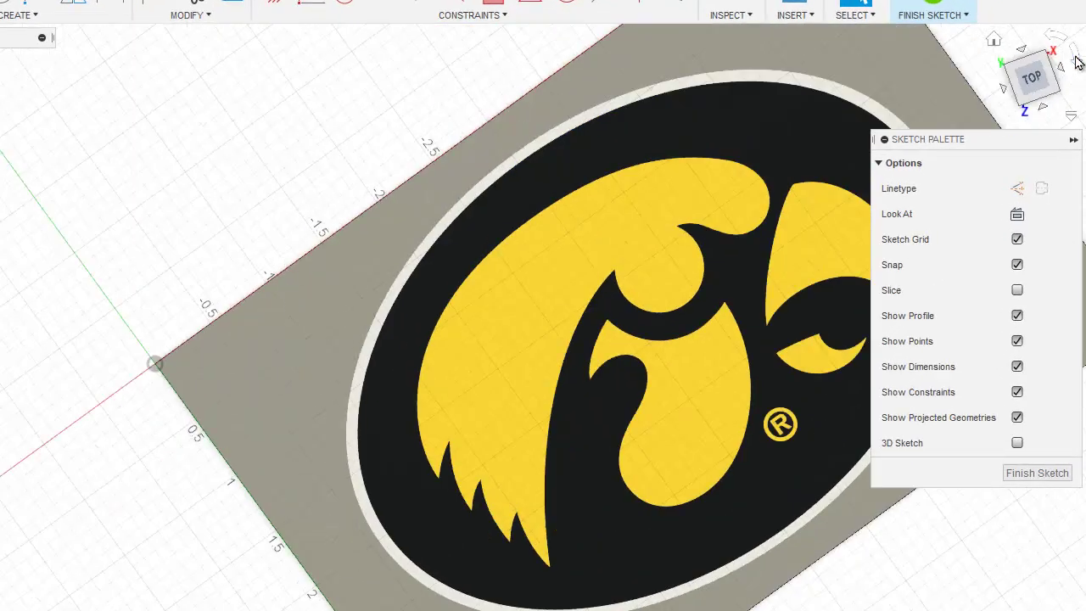
scroll(415, 283, up, 3)
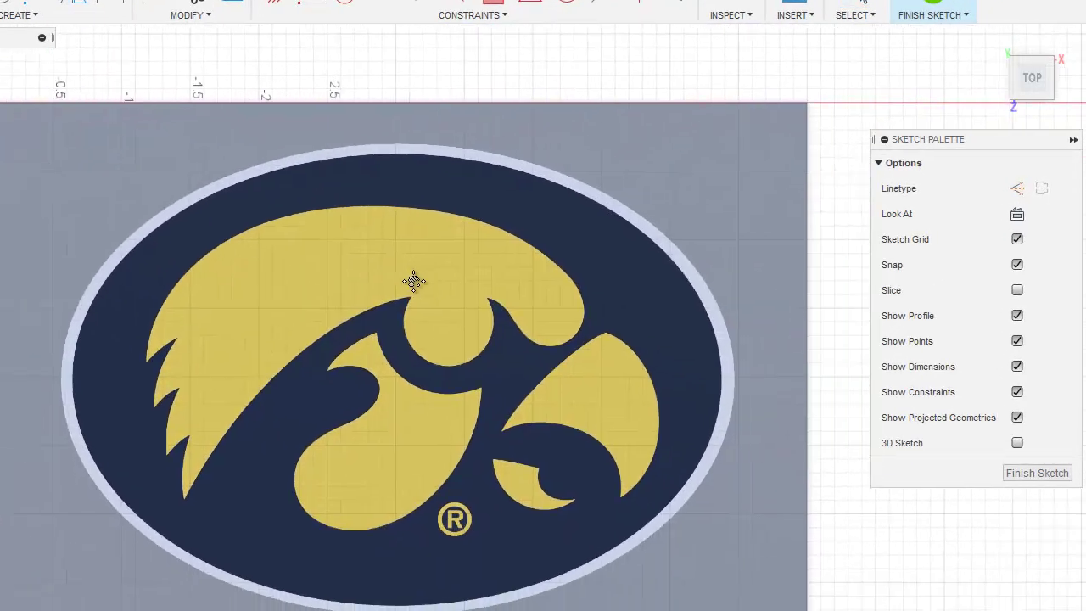
click(523, 440)
key(Escape)
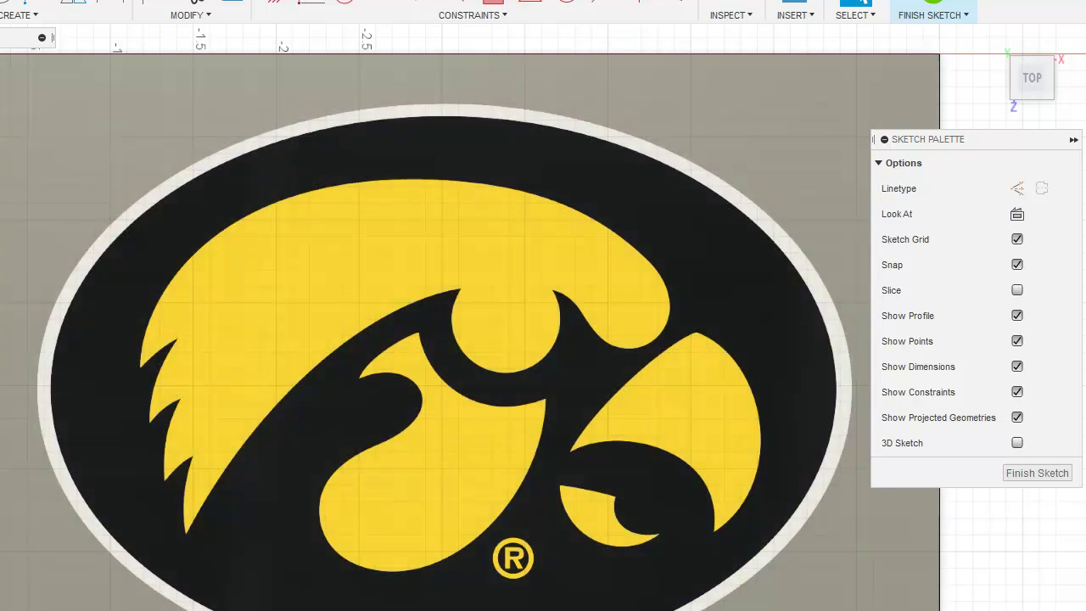
click(24, 22)
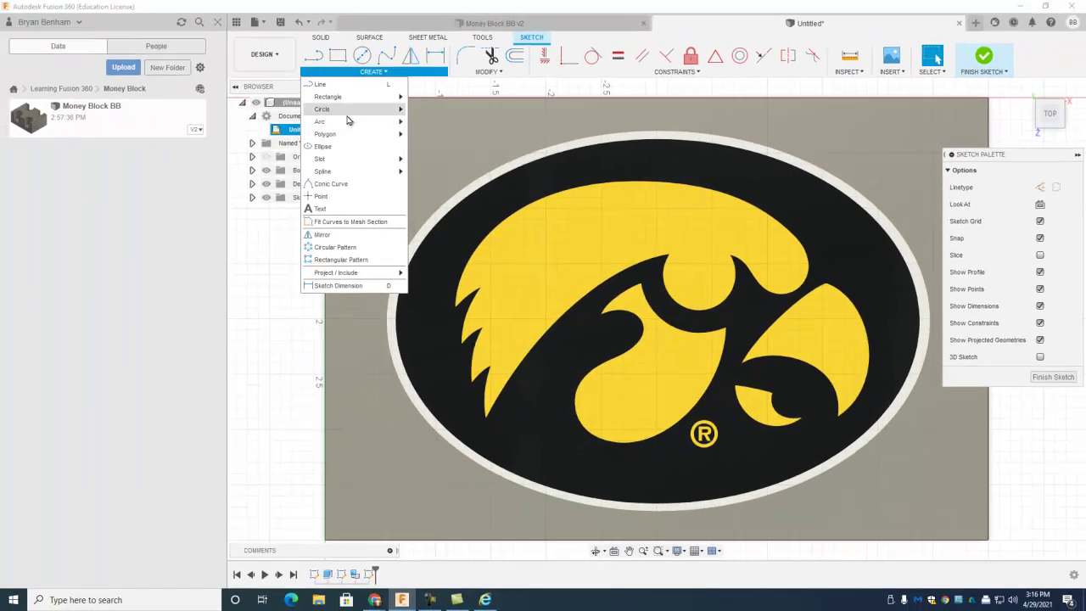
mouse_move(105, 106)
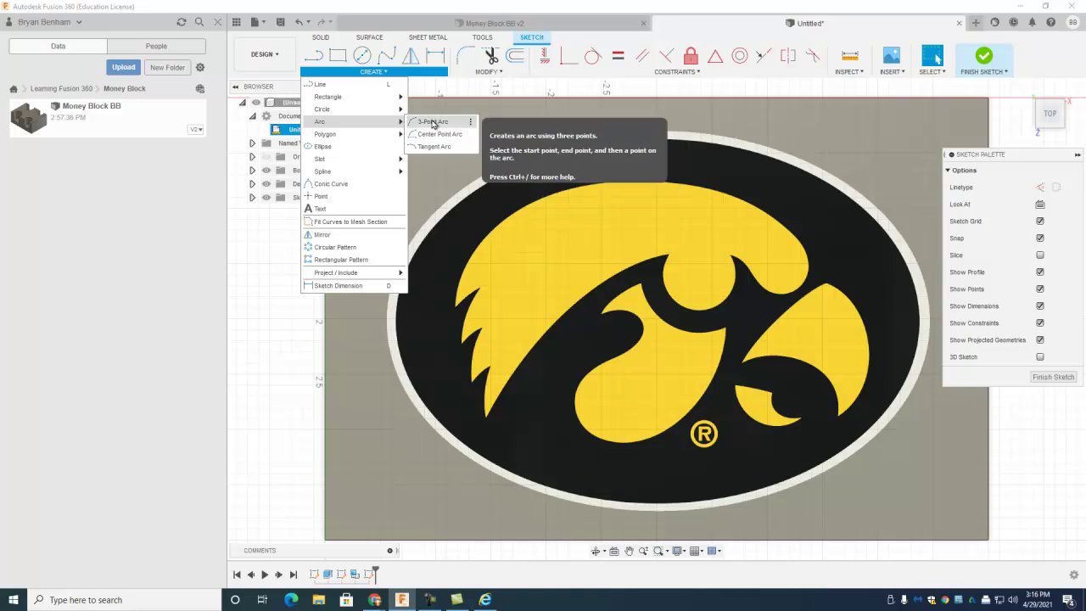
click(433, 124)
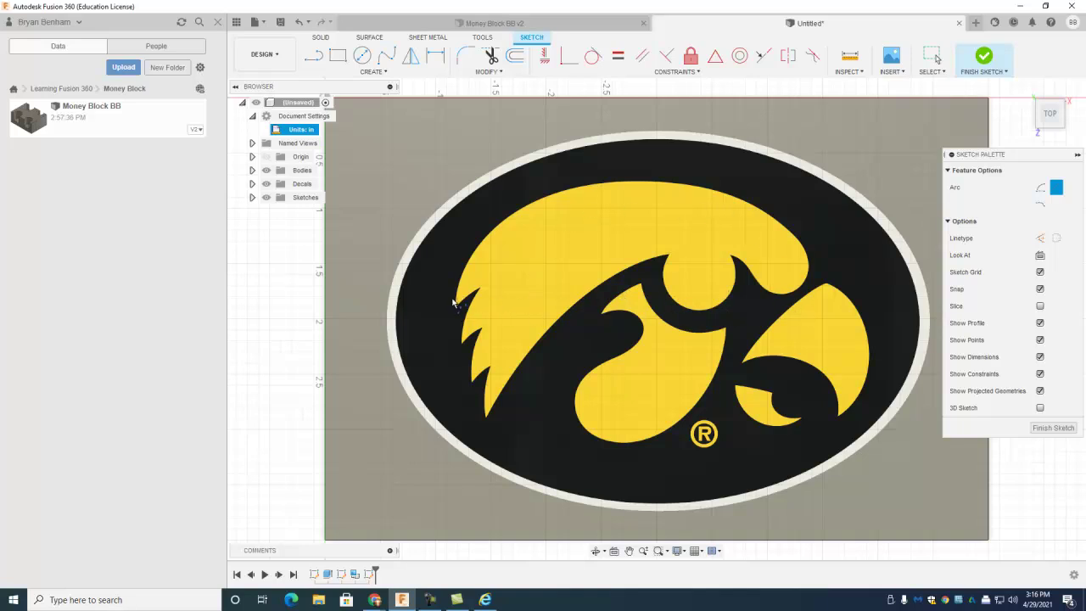
scroll(475, 317, up, 2)
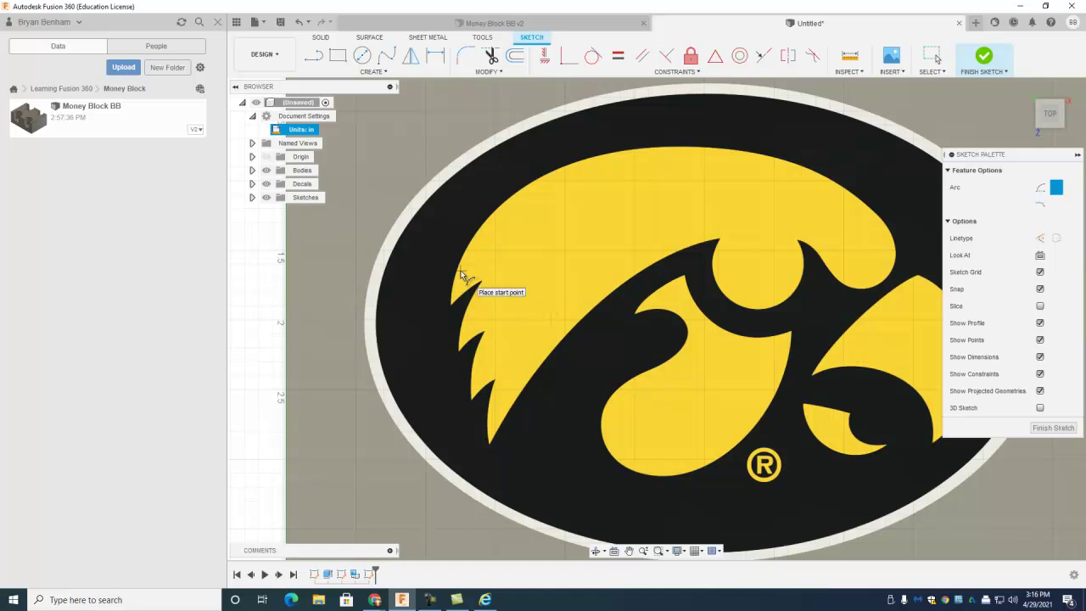
scroll(461, 273, down, 1)
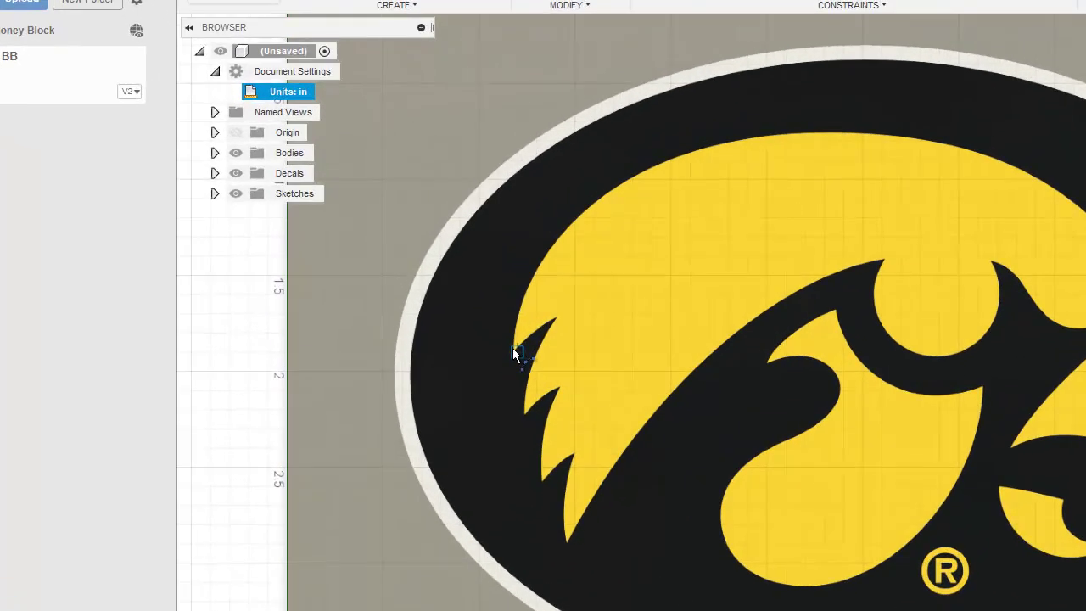
click(513, 352)
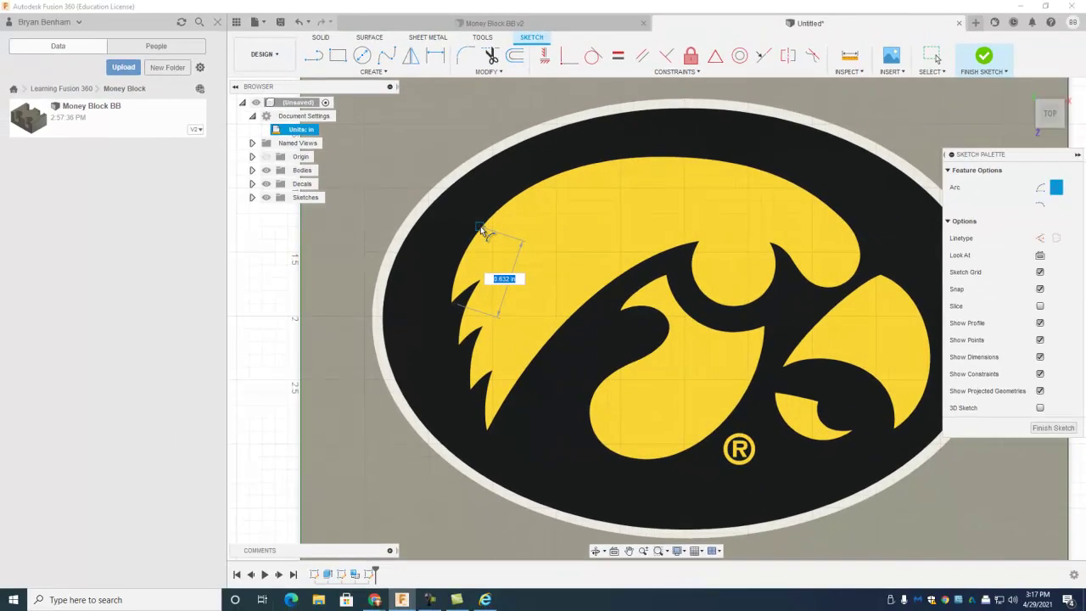
click(480, 229)
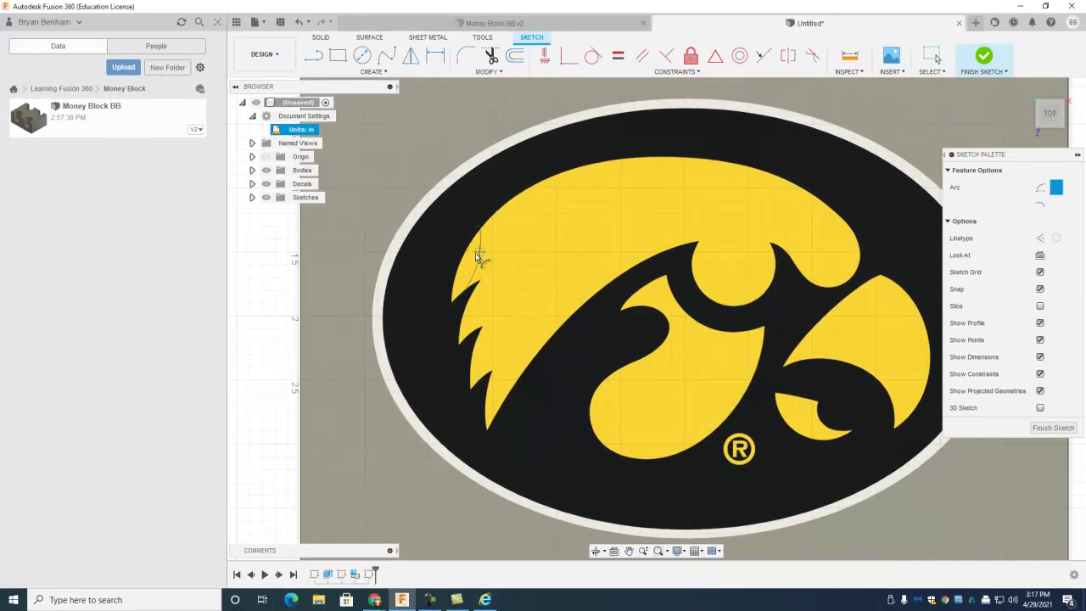
click(462, 253)
click(458, 267)
Continue the outline with three connected three-point arcs over the top of the yellow head toward its rounded front end
click(481, 226)
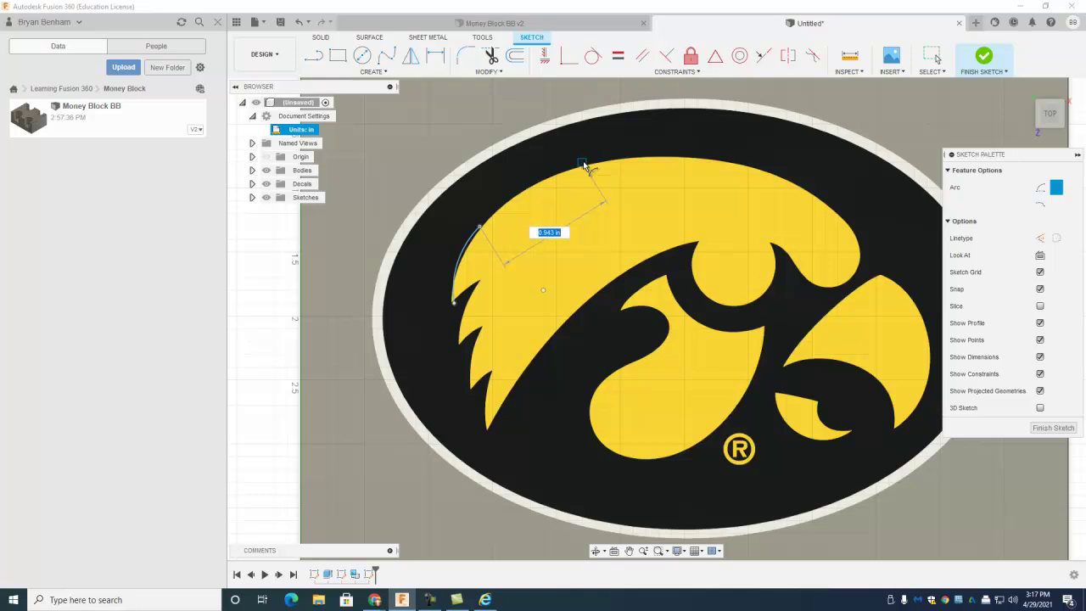
key(Escape)
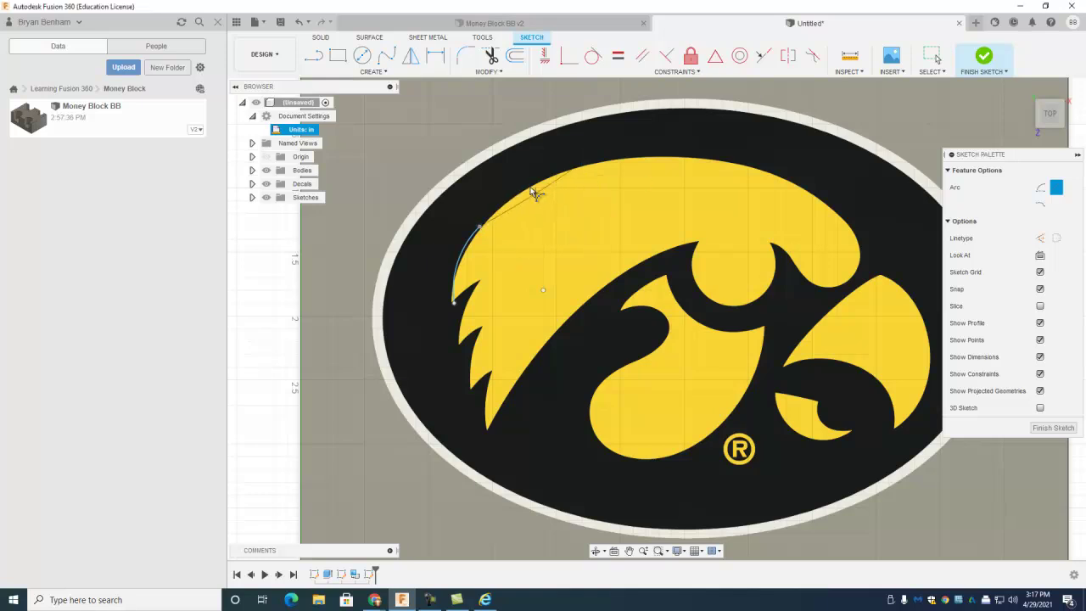
click(582, 162)
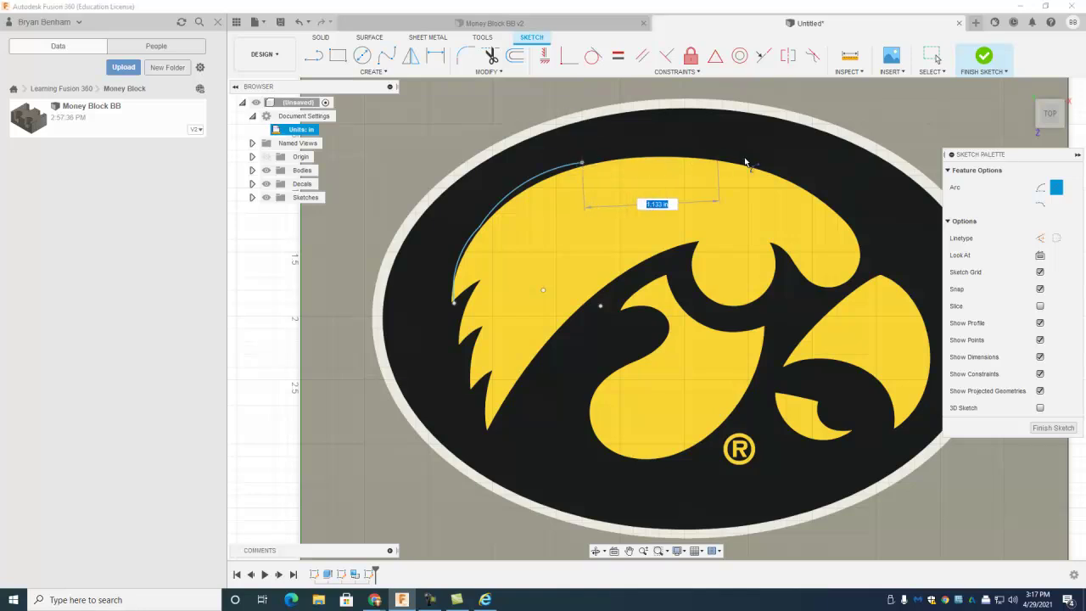
key(Escape)
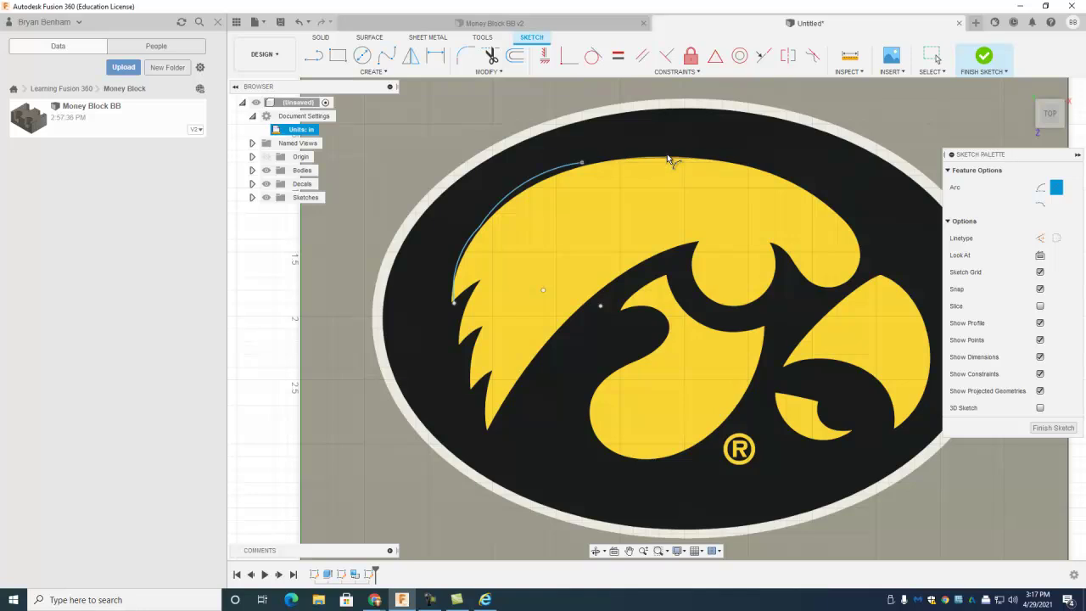
click(749, 163)
click(839, 216)
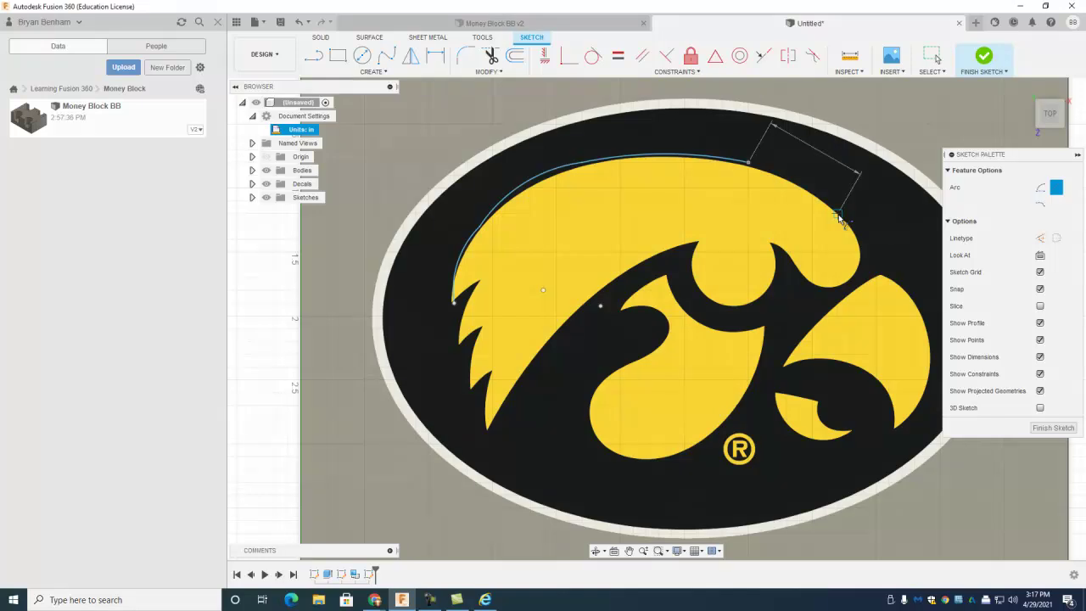
click(796, 179)
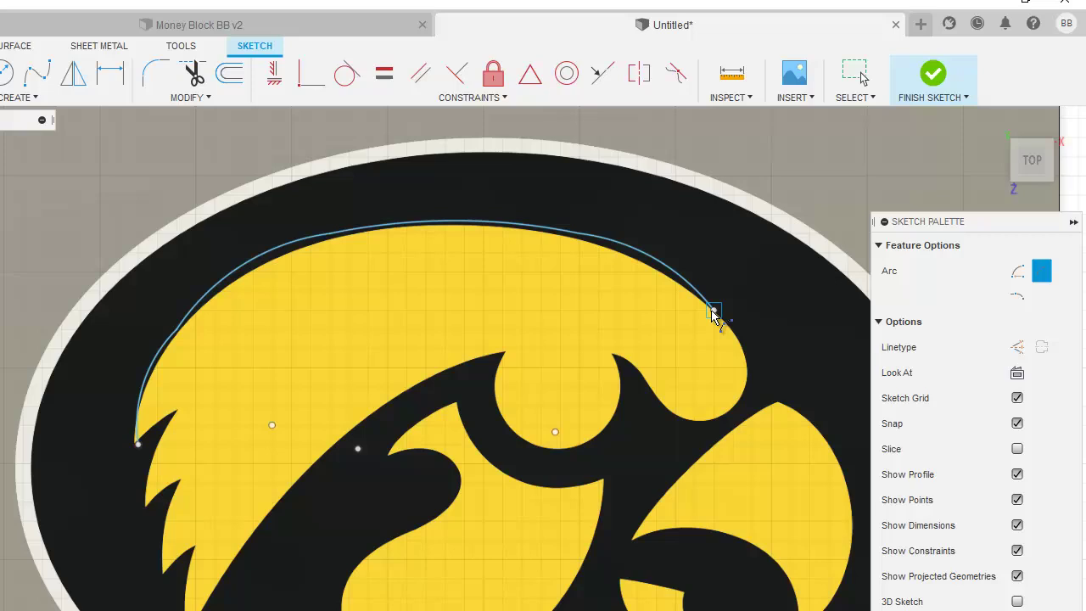
Continue the outline around the head's rounded front end with two connected three-point arcs, the second spanning about 0.53 in
click(713, 311)
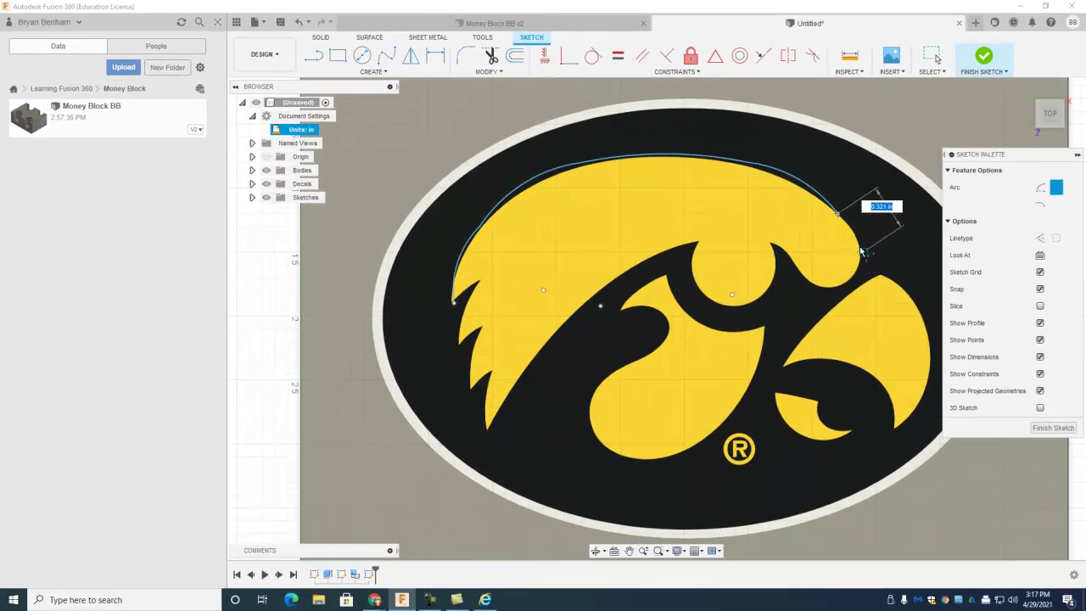
key(Escape)
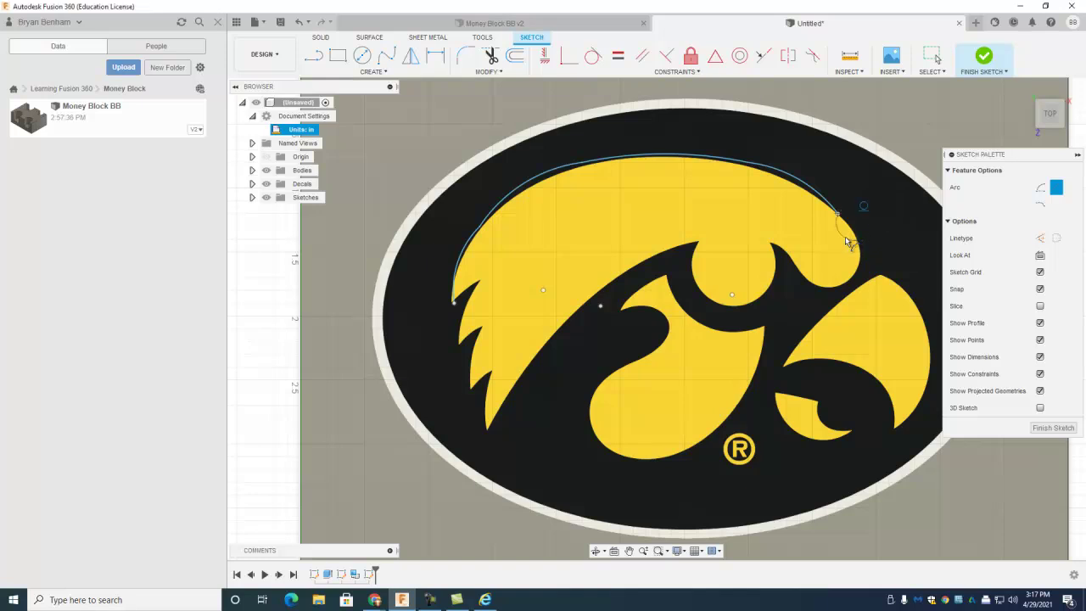
click(849, 224)
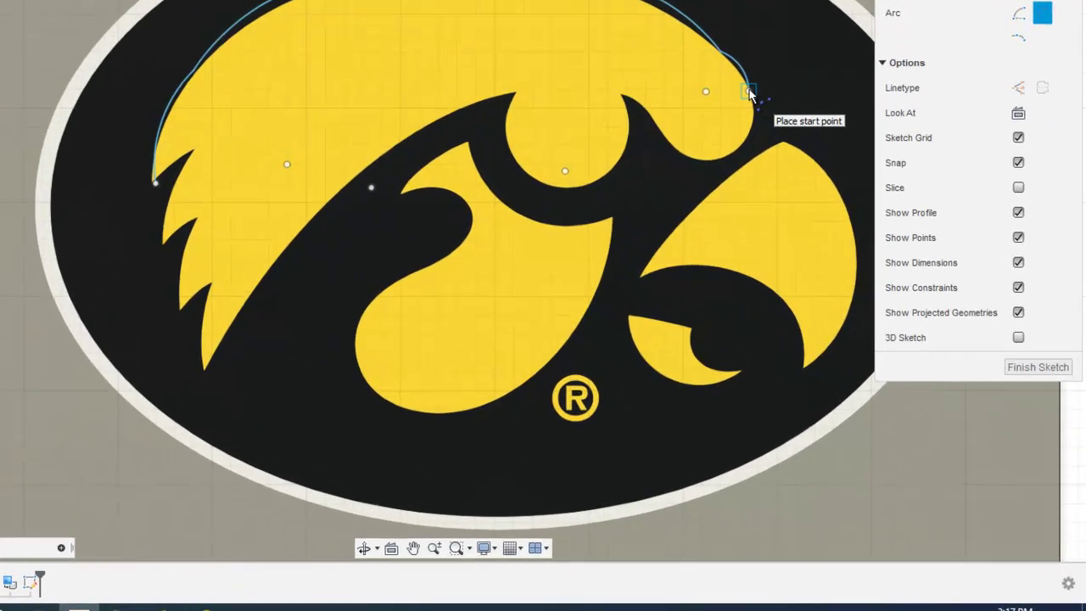
click(857, 241)
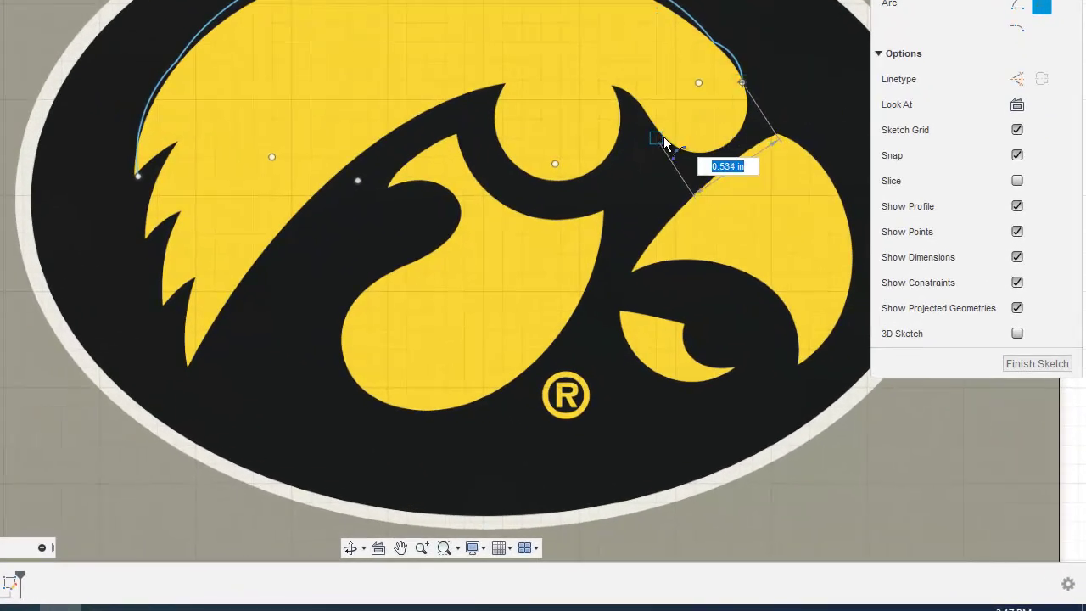
click(668, 139)
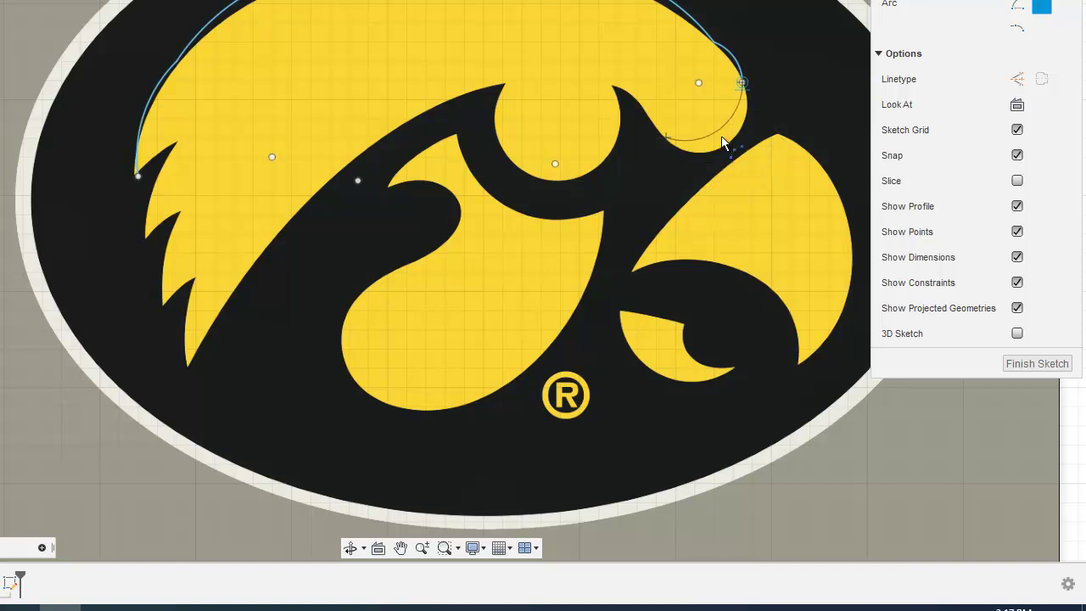
click(725, 142)
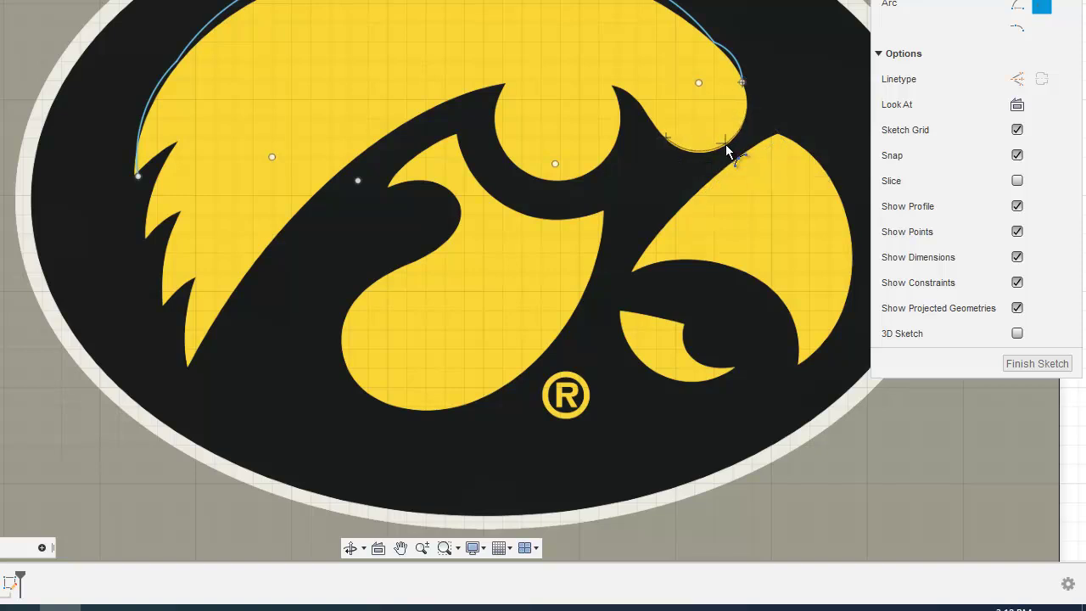
Add a three-point arc spanning about 0.37 in up to the notch tip, and another around the circular lobe to its opposite tip
click(666, 139)
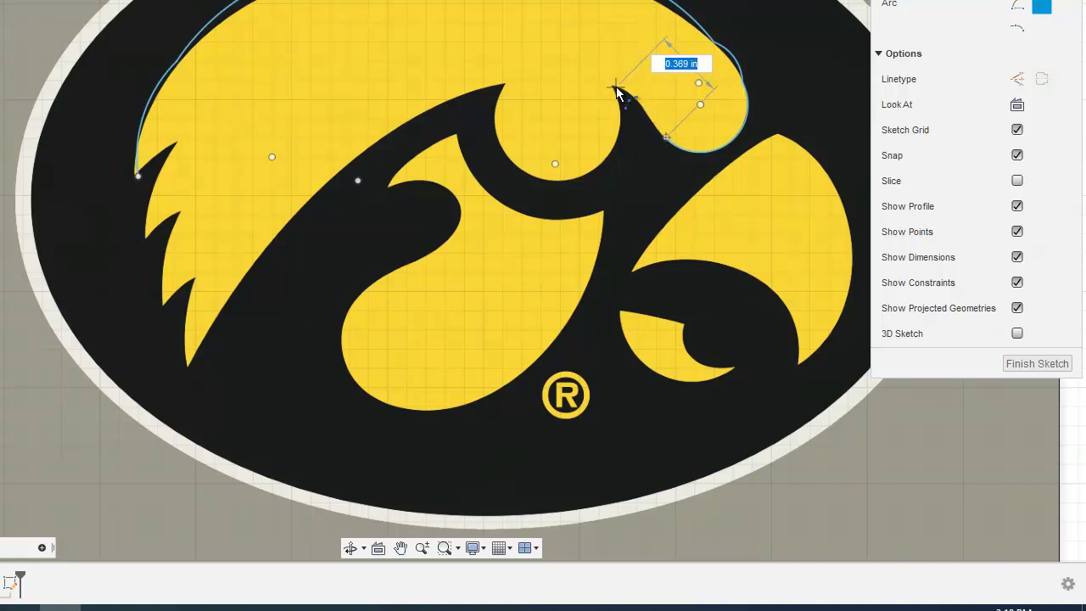
click(615, 87)
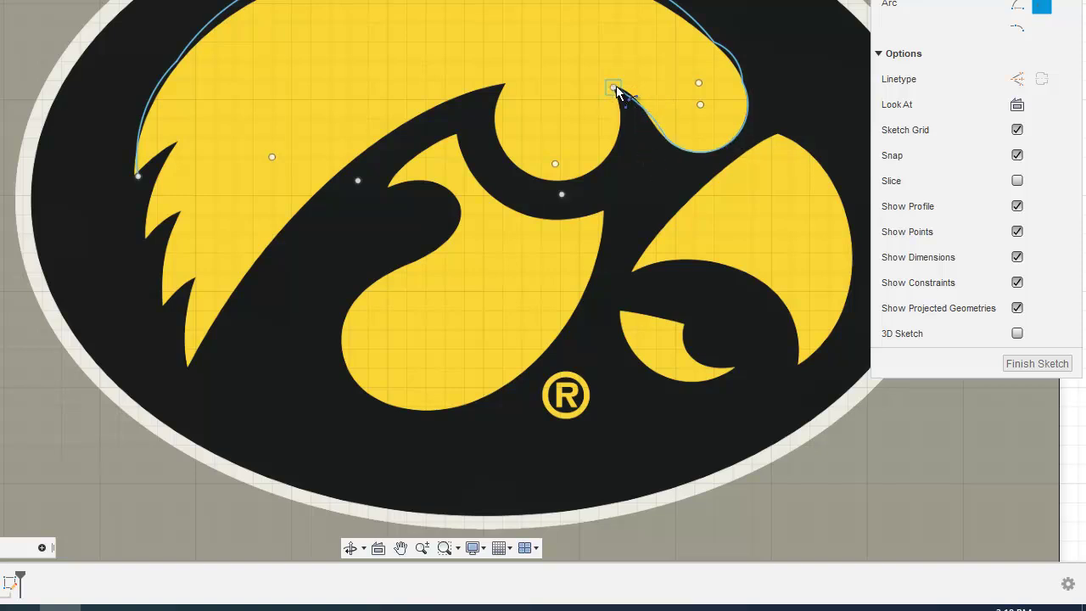
click(615, 87)
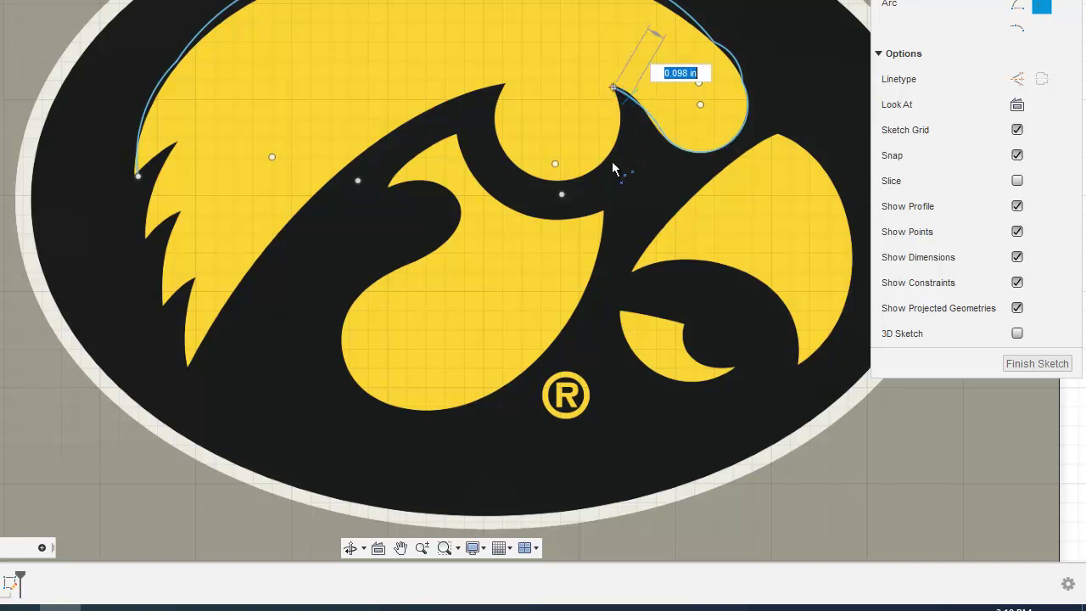
click(503, 85)
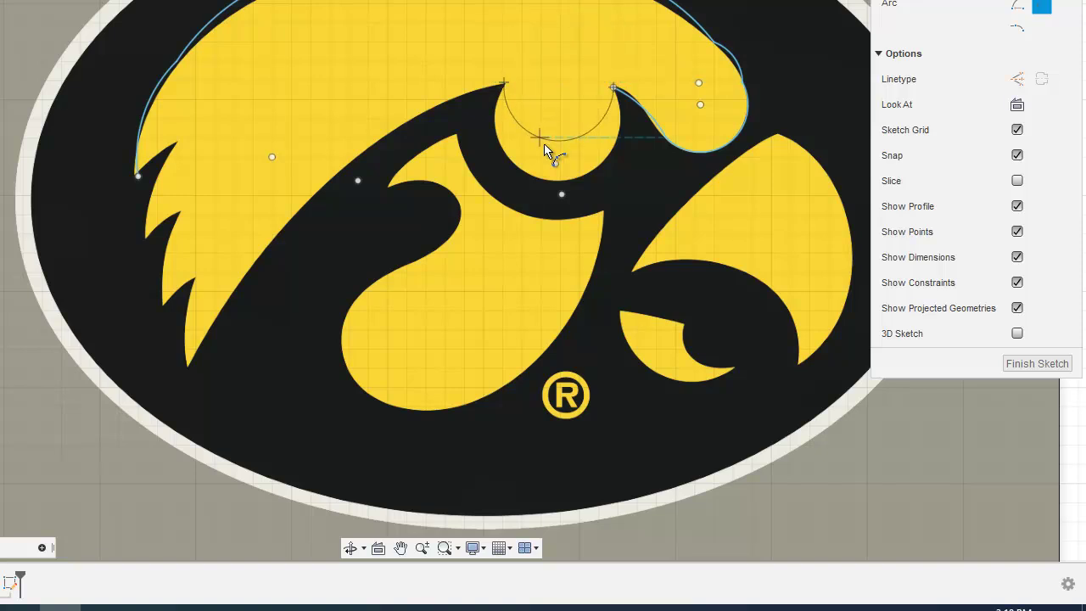
click(549, 178)
Sketch a long three-point arc along the head's lower edge, from the circular lobe's far tip to the lowest feather tip
click(504, 85)
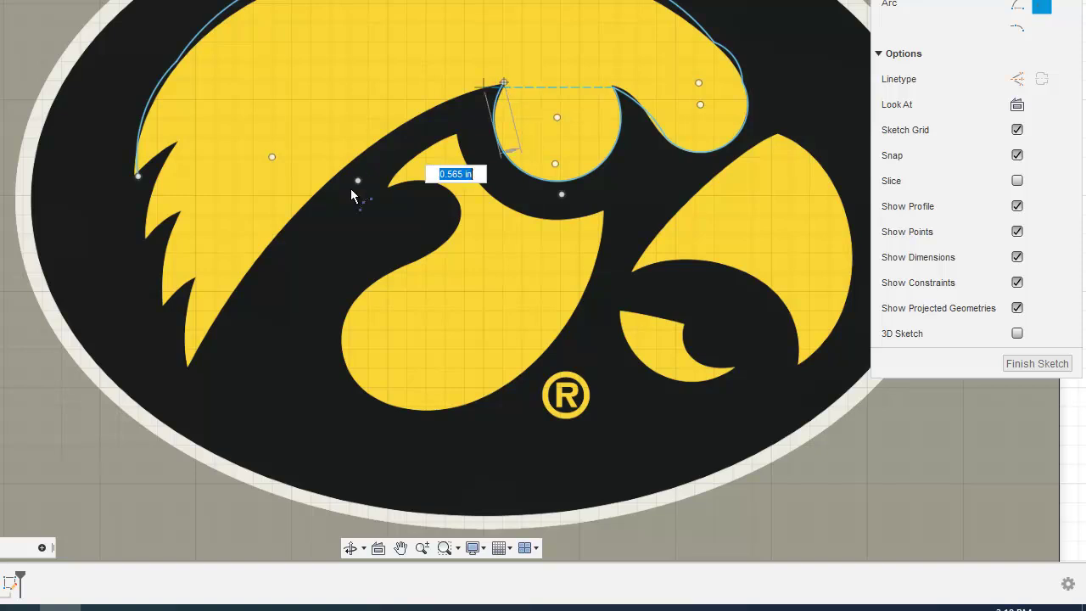
click(184, 361)
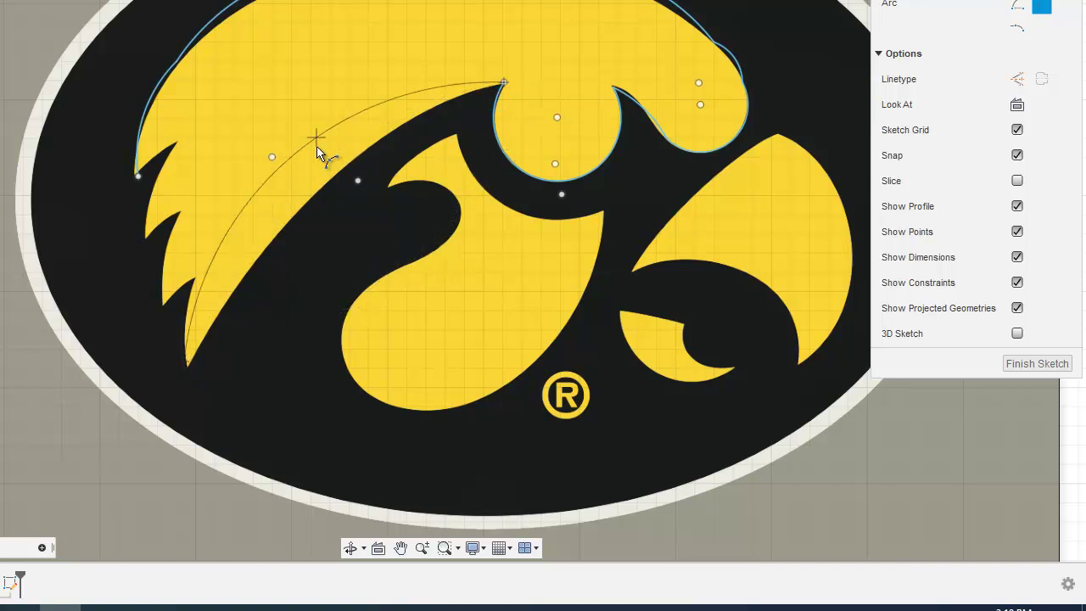
click(328, 180)
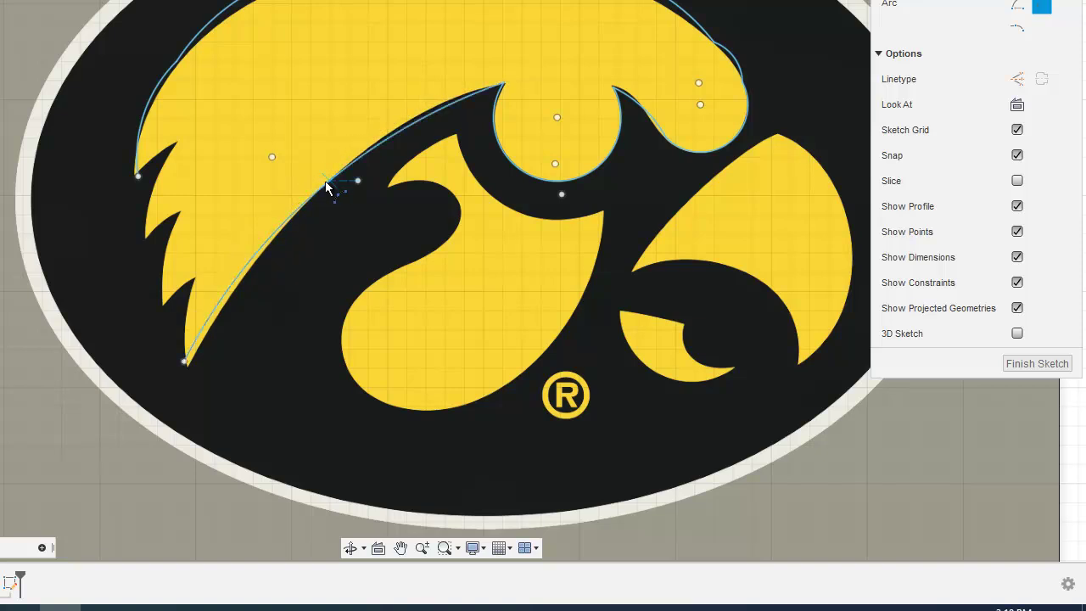
Trace the lowest feather and its neighbour with three connected three-point arcs, ending at the second notch from the lowest tip
click(184, 361)
click(196, 273)
click(198, 306)
click(196, 275)
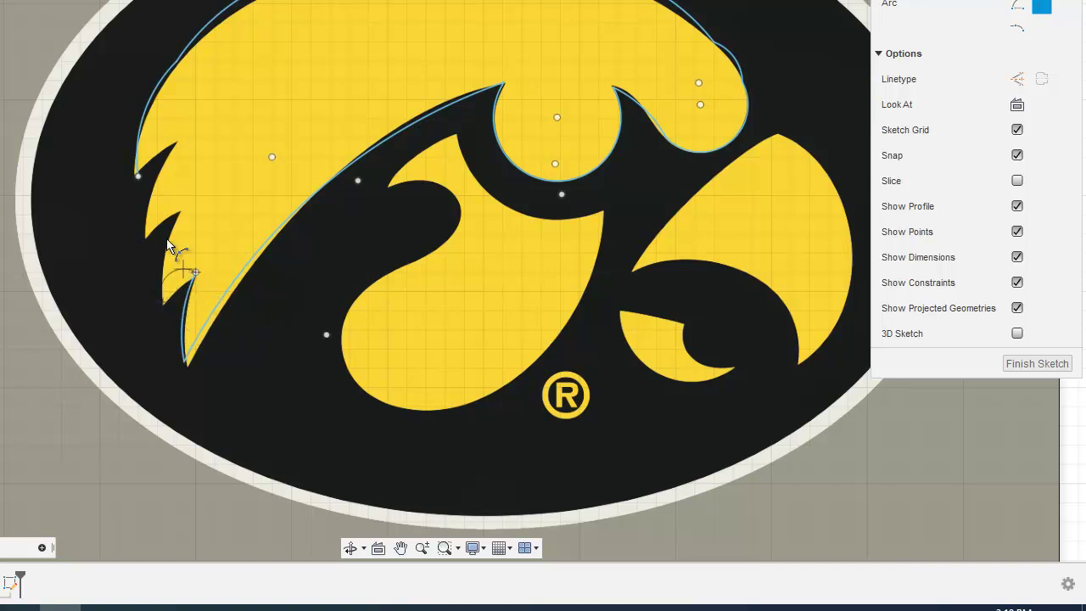
click(165, 302)
click(187, 308)
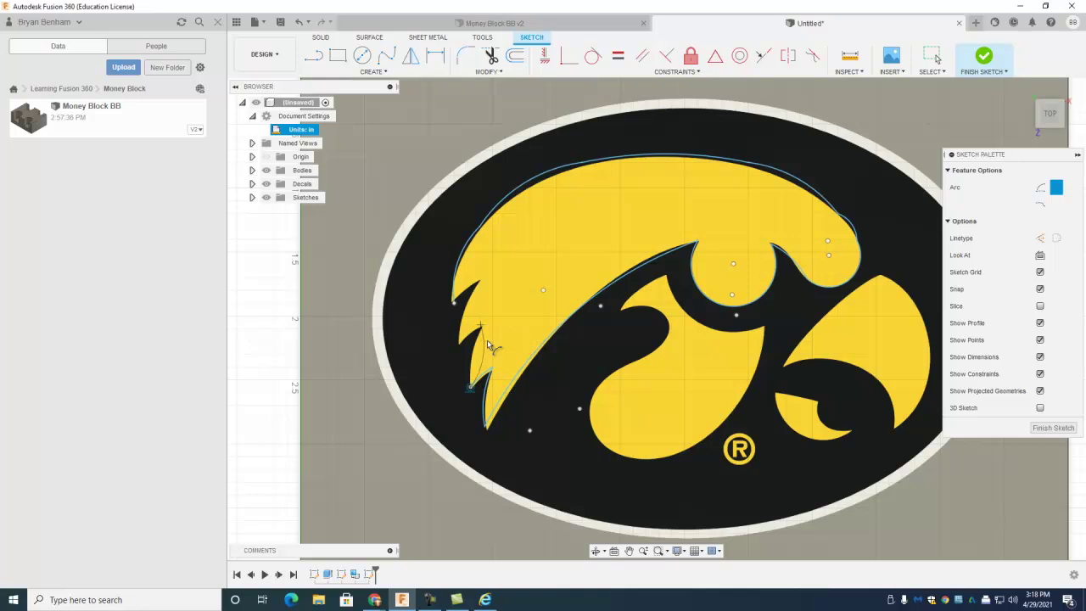
click(475, 349)
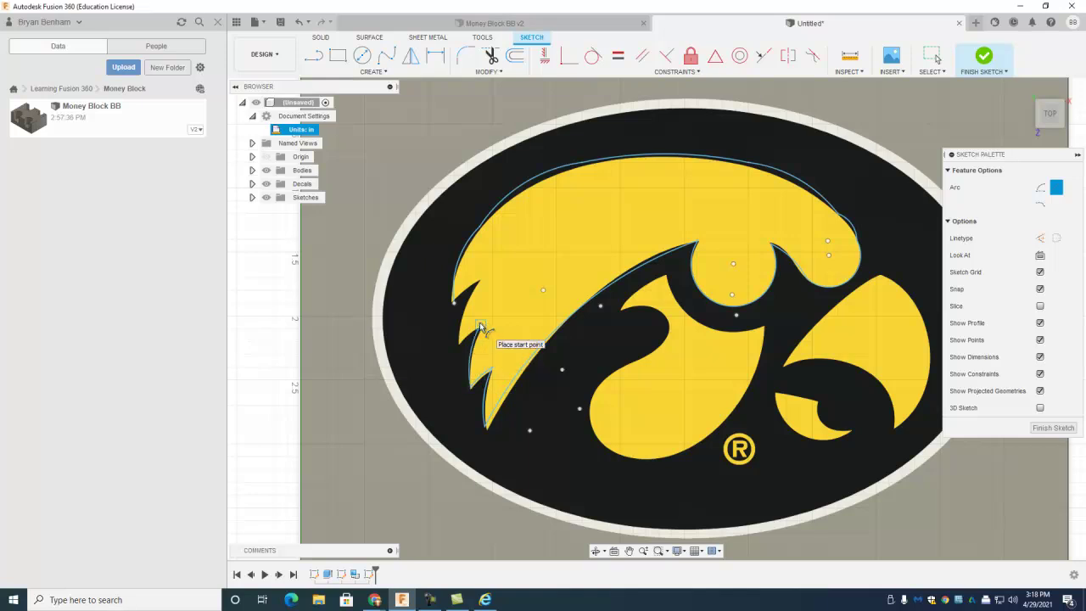
Trace the remaining feathers with connected three-point arcs back to the outline's starting point, finish the sketch, and return to the home view
click(479, 326)
click(456, 344)
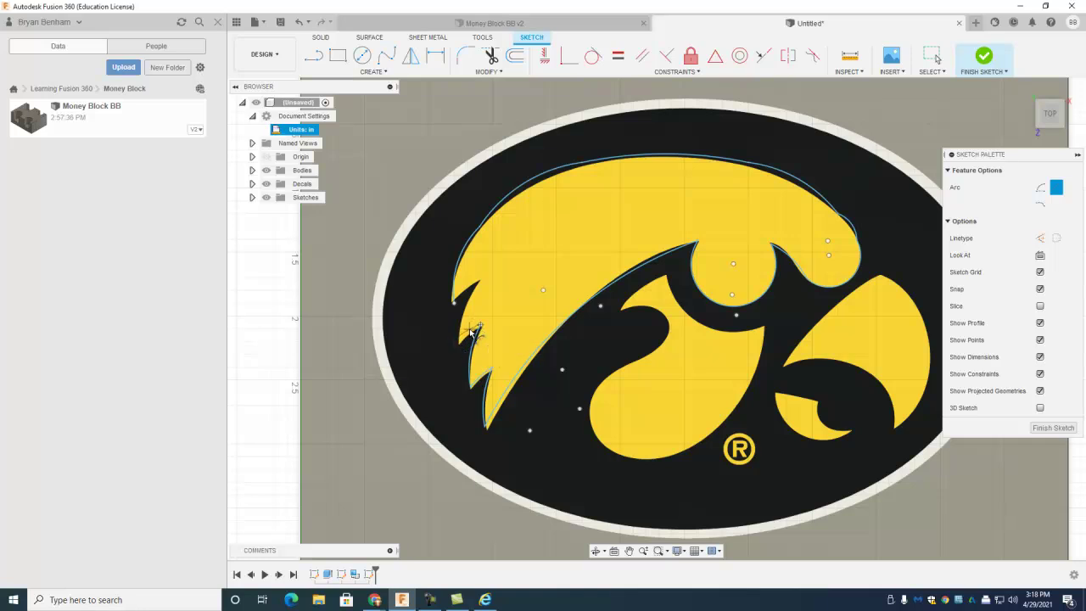
click(468, 336)
click(456, 342)
click(480, 283)
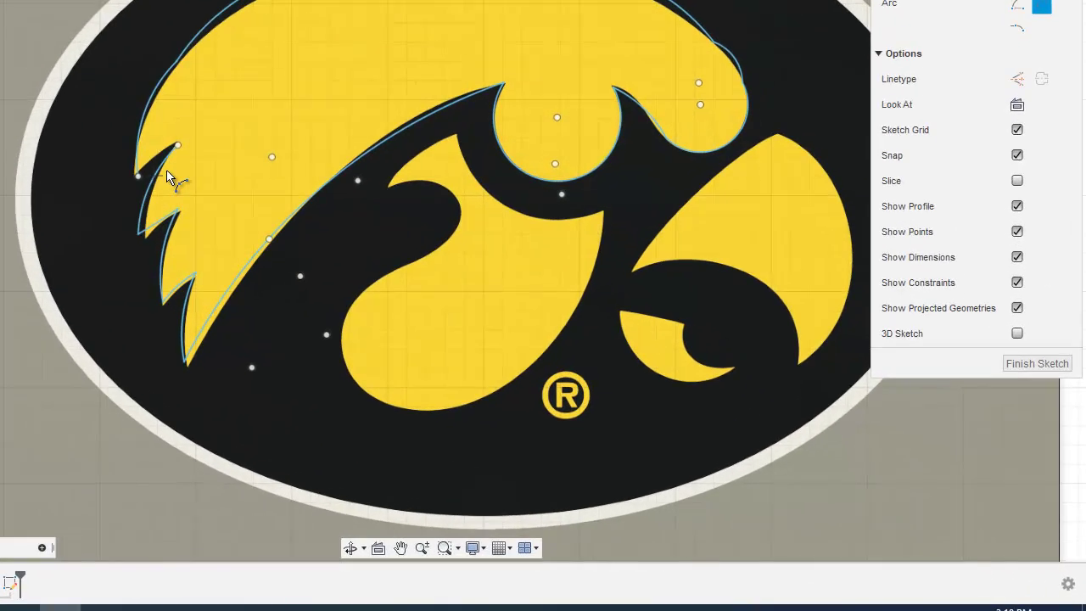
click(182, 151)
click(164, 156)
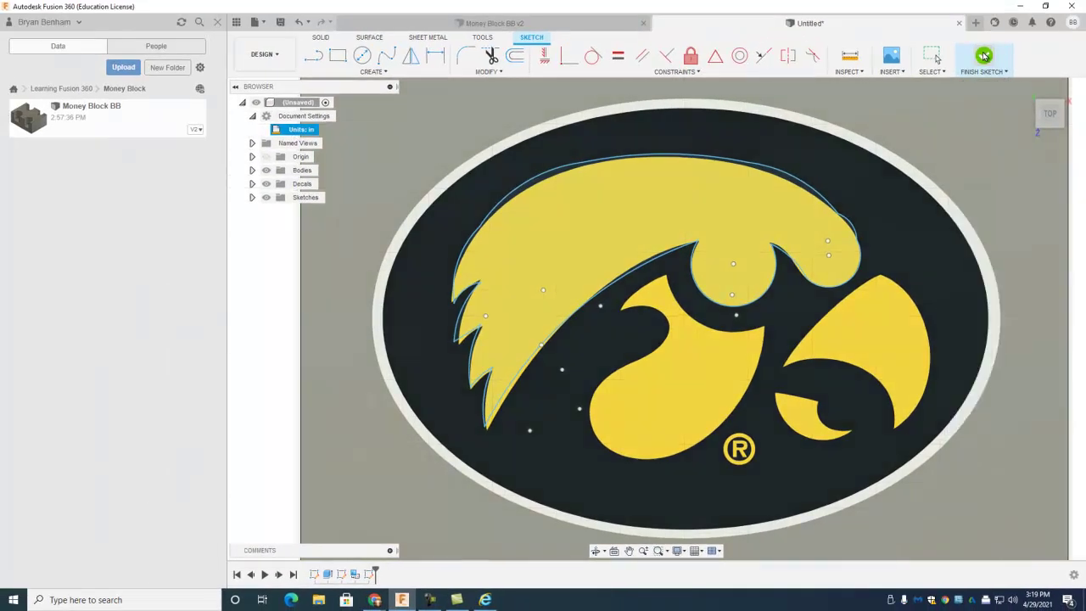
click(984, 56)
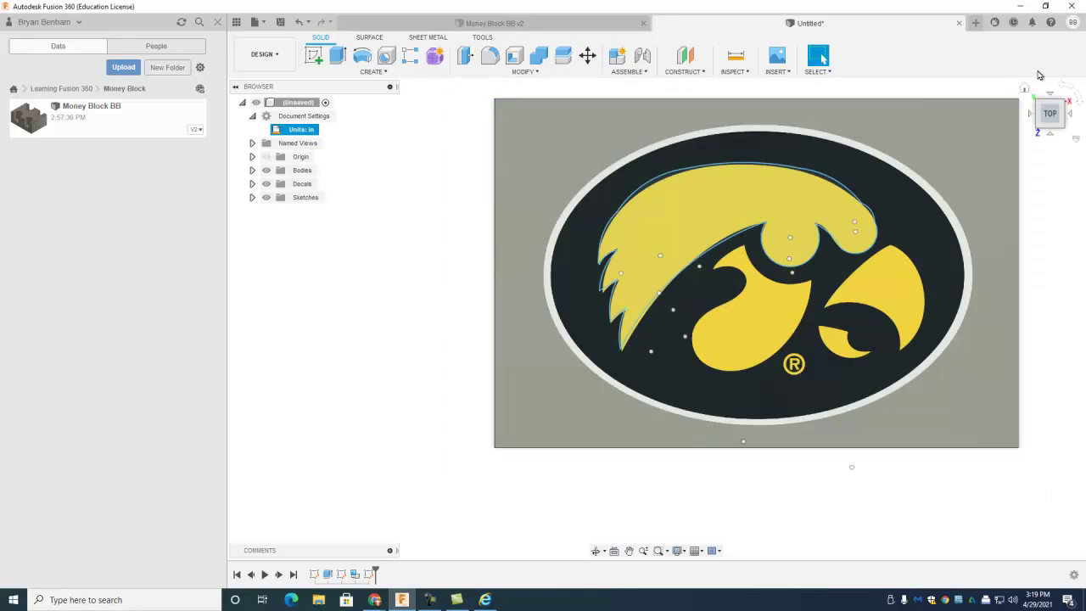
click(1025, 90)
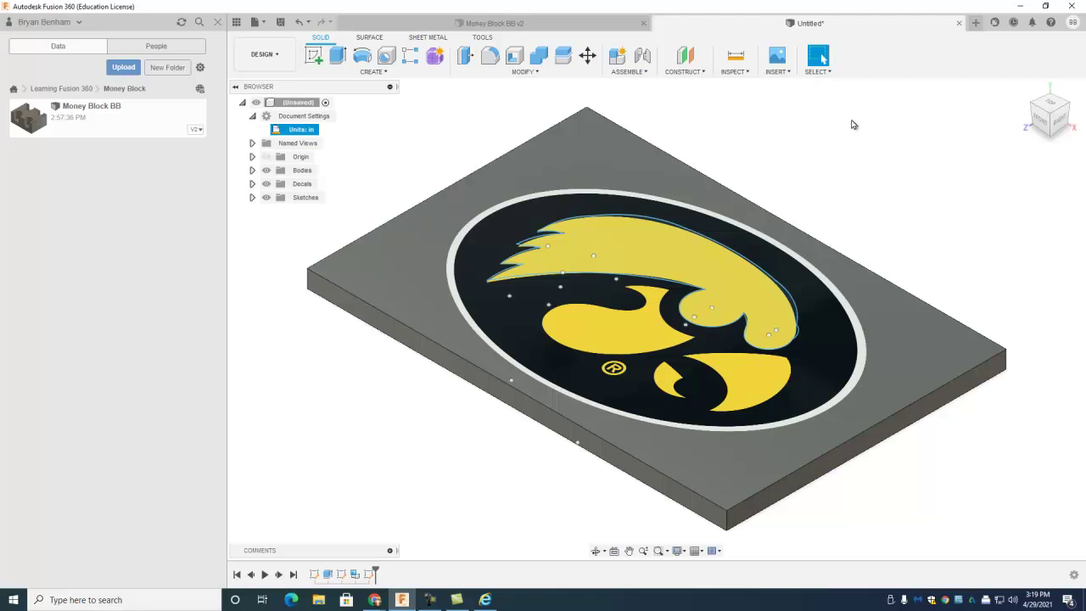
Switch to the Manufacture workspace and create a milling setup for the plate with the stock offset mode set to no additional stock
click(282, 55)
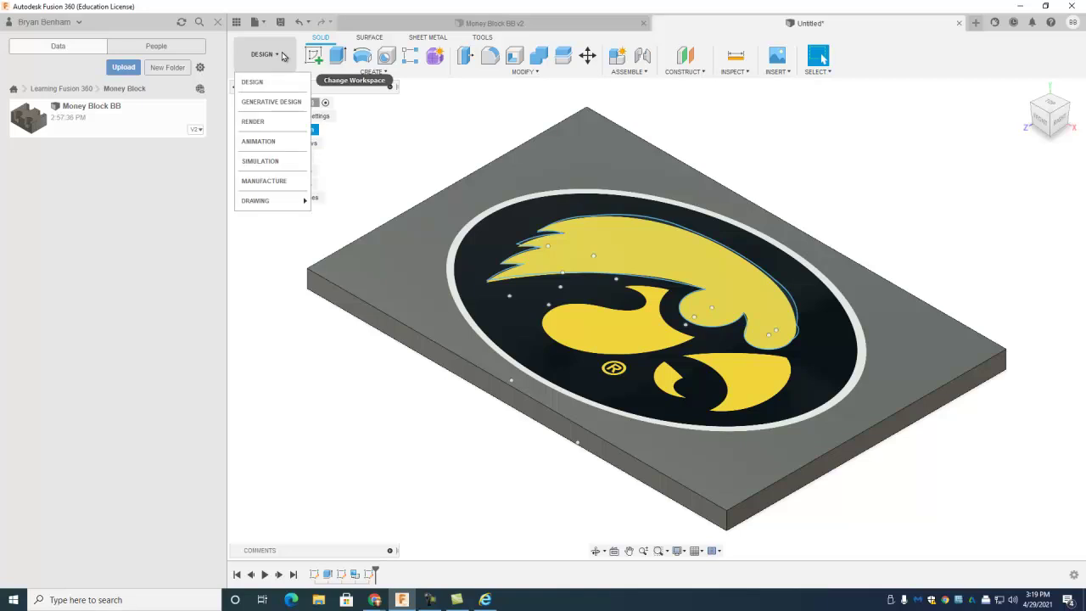
click(276, 182)
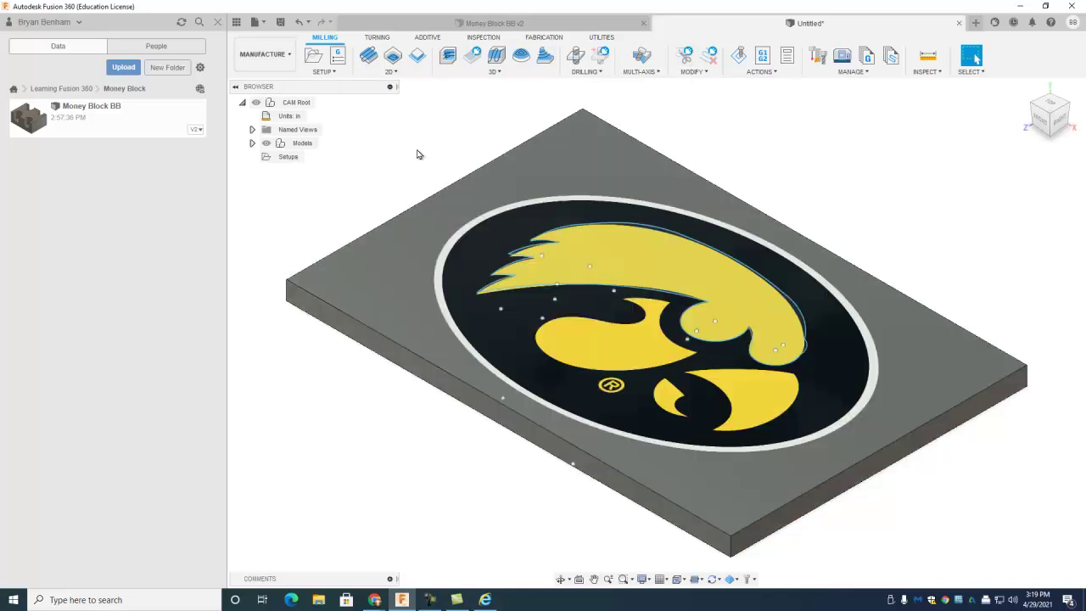
click(313, 55)
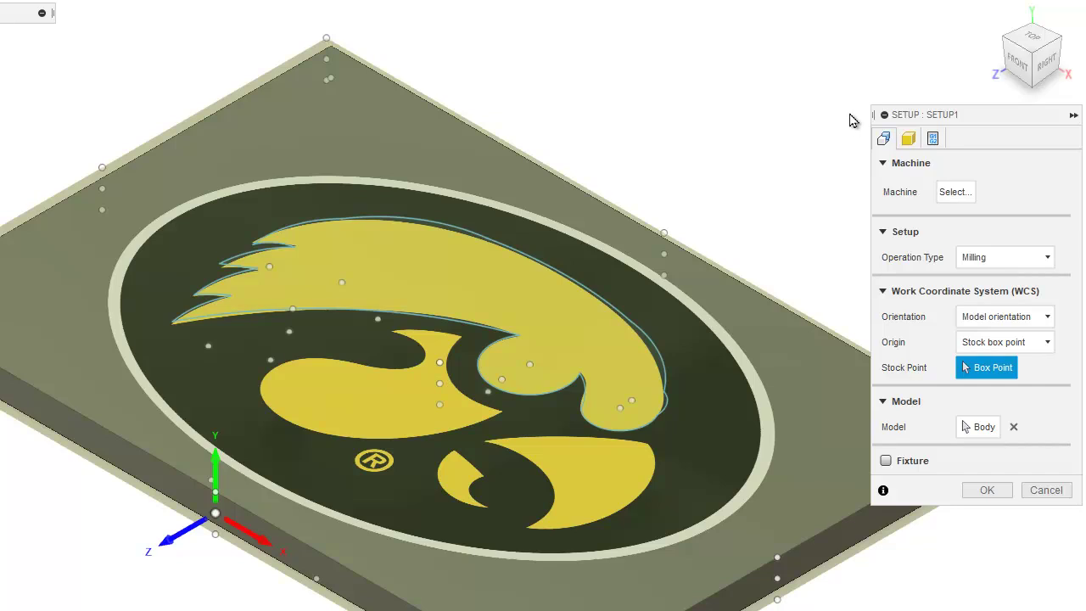
click(909, 140)
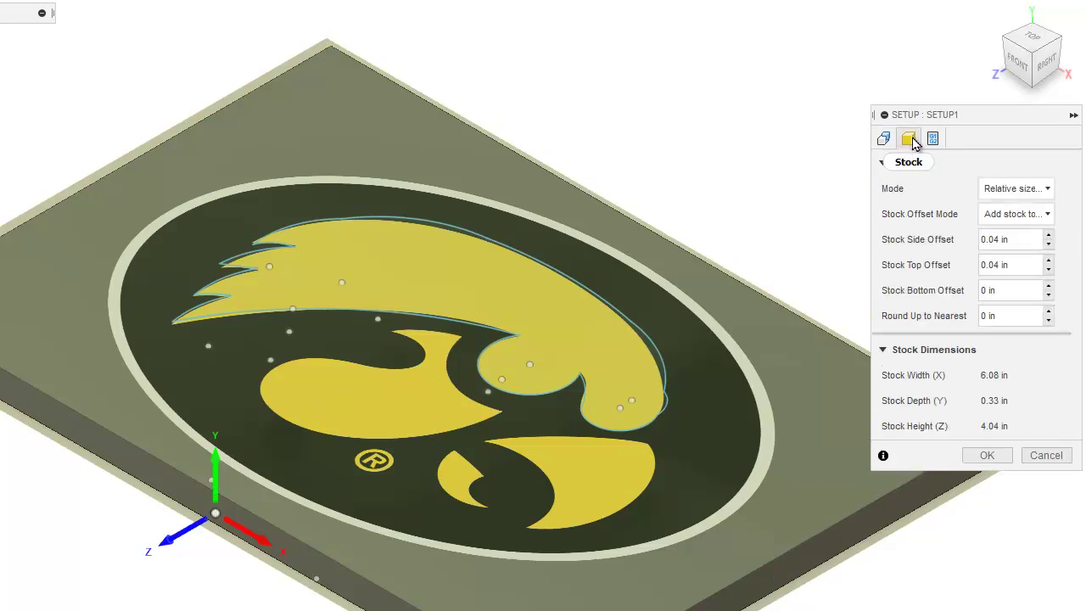
click(1029, 213)
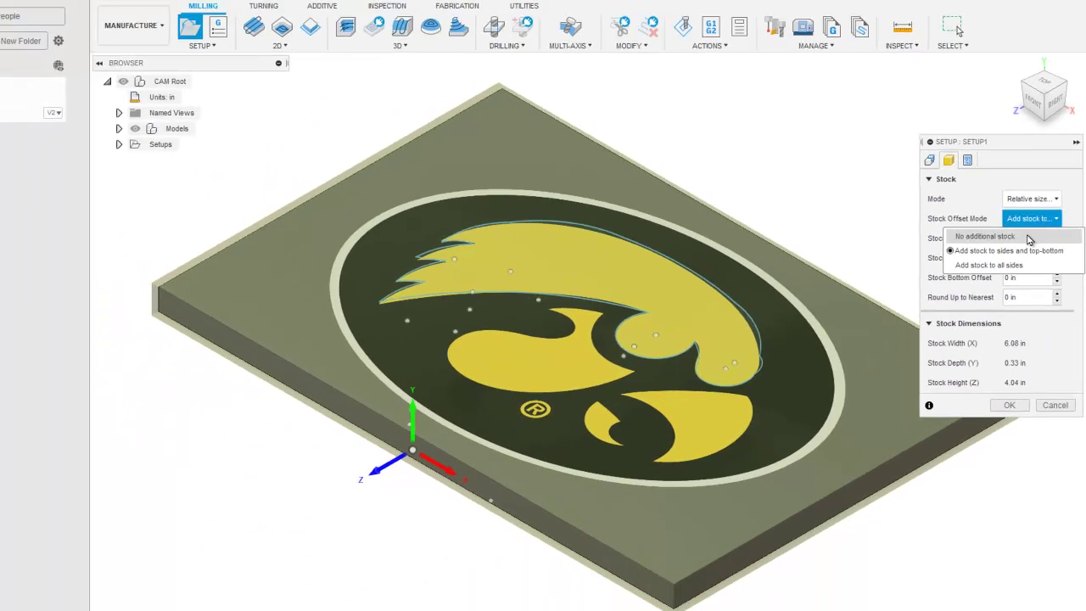
click(992, 237)
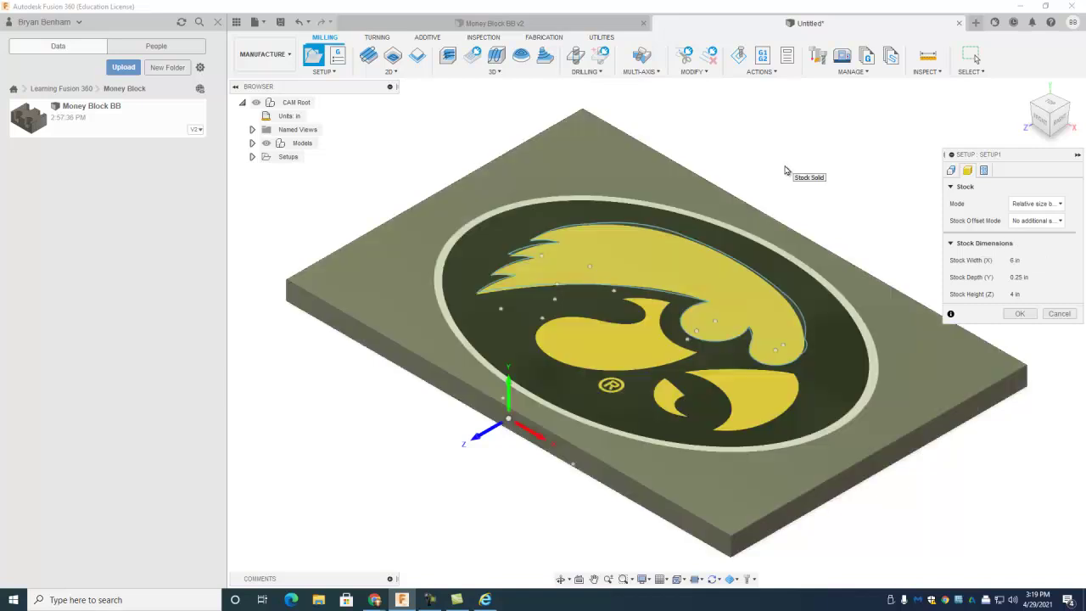
click(1019, 314)
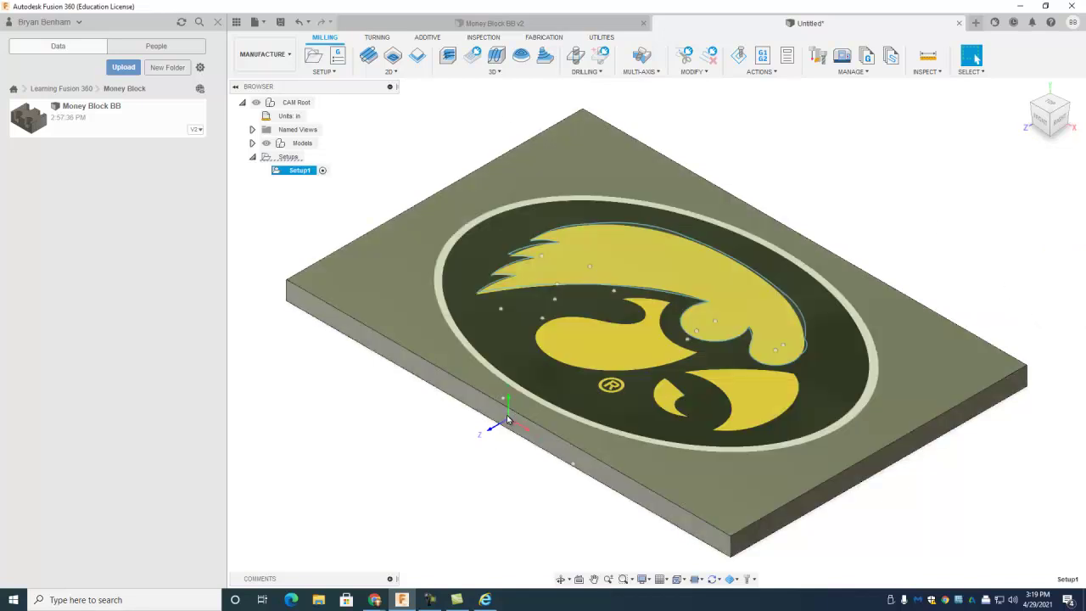
Reopen the milling setup and set its orientation to Select Z axis/plane & X axis, using the plate's vertical corner edge as the Z axis
double_click(292, 170)
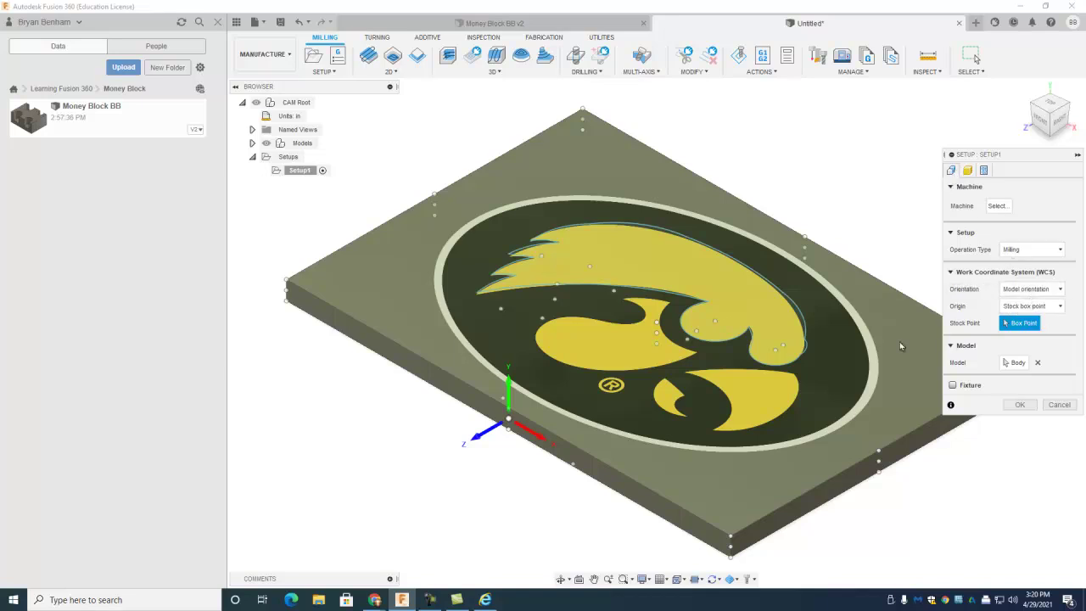
click(287, 283)
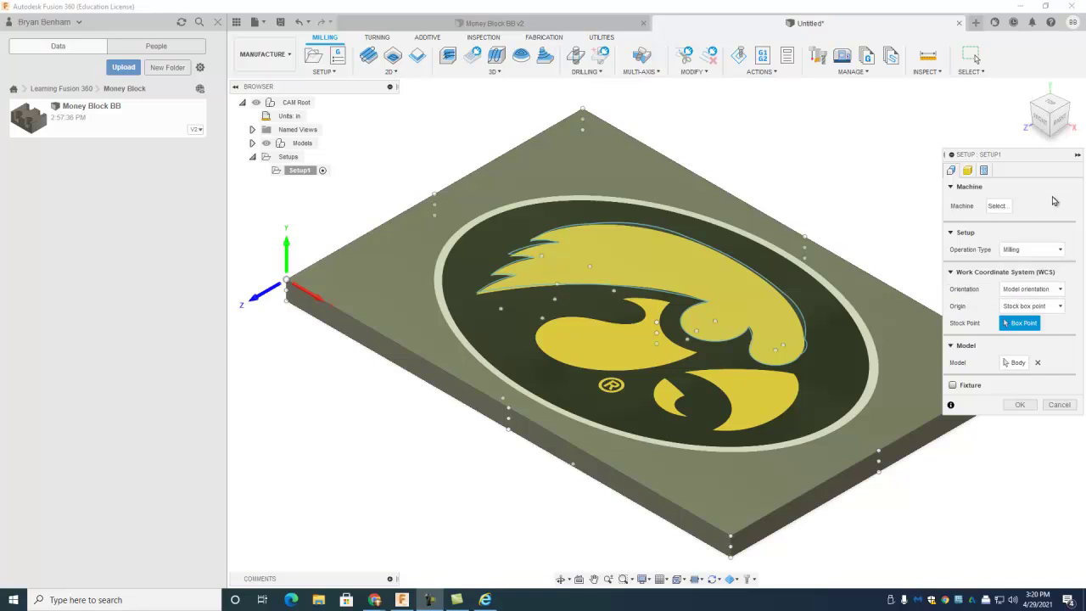
click(1045, 289)
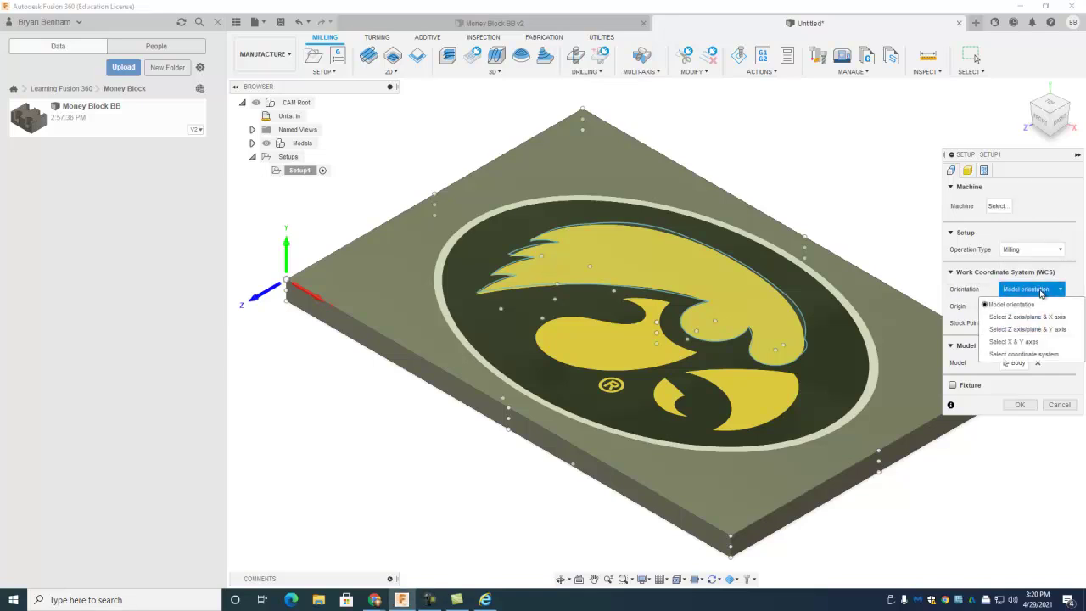
click(1038, 317)
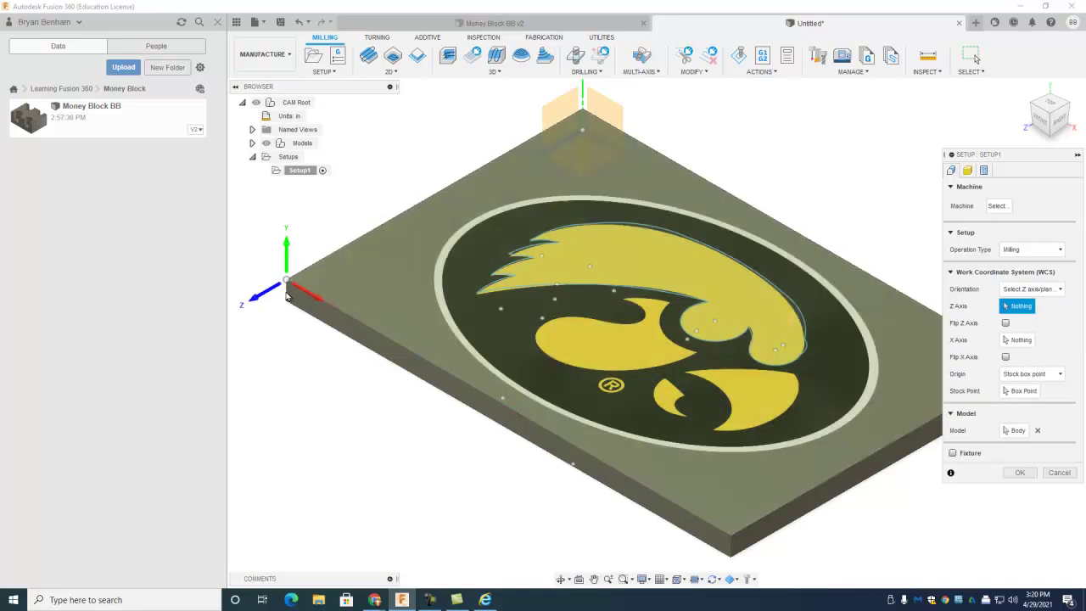
scroll(288, 302, up, 5)
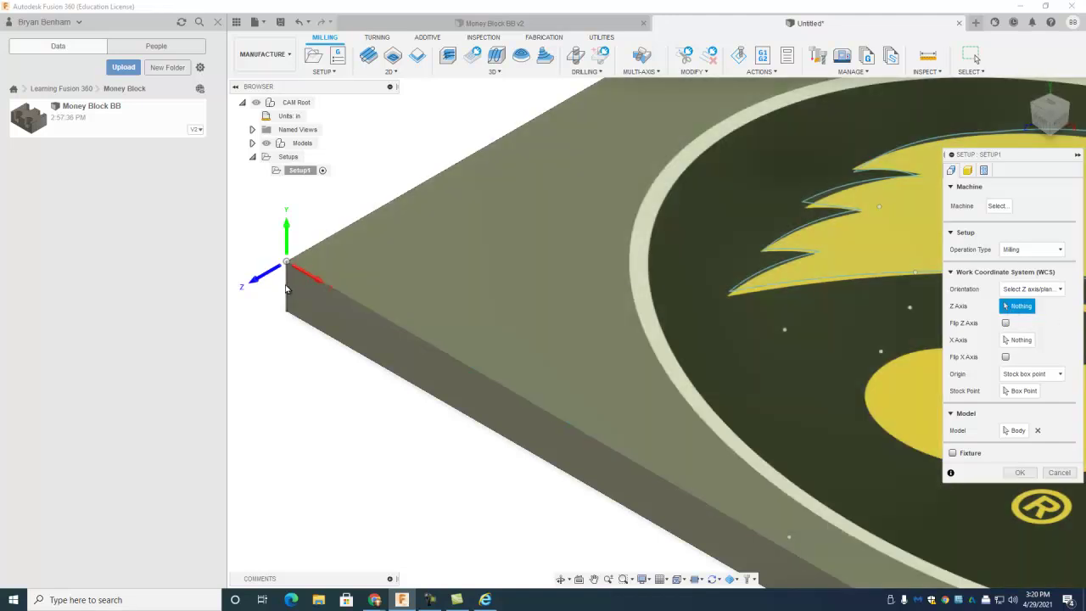
click(286, 284)
Place the work coordinate origin at the stock box point on the plate's upper front-left corner, check it from above, and accept the setup
scroll(273, 312, down, 5)
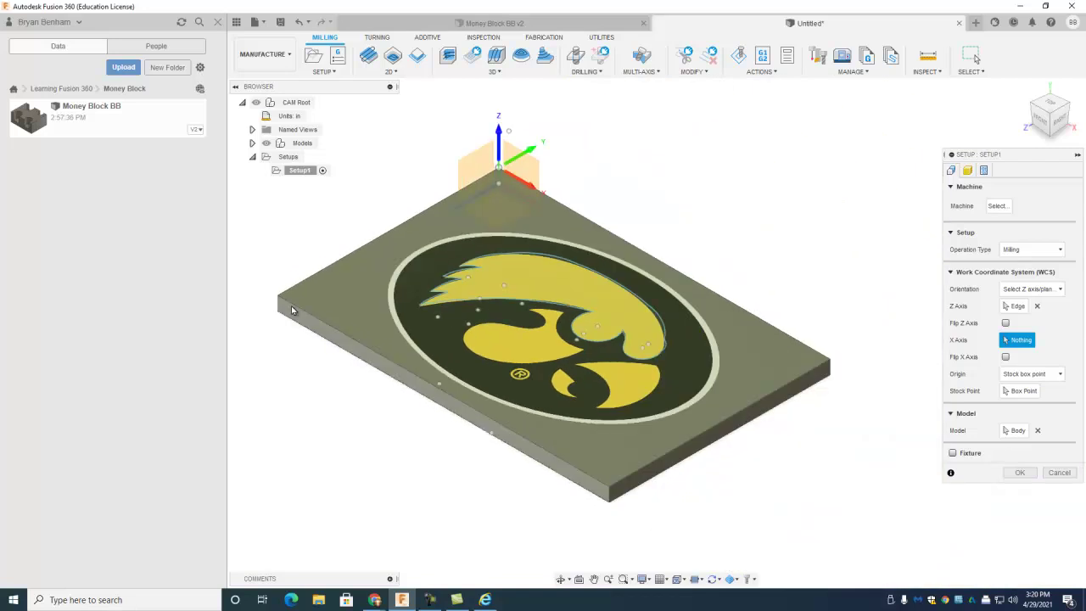
middle_drag(498, 166, 592, 158)
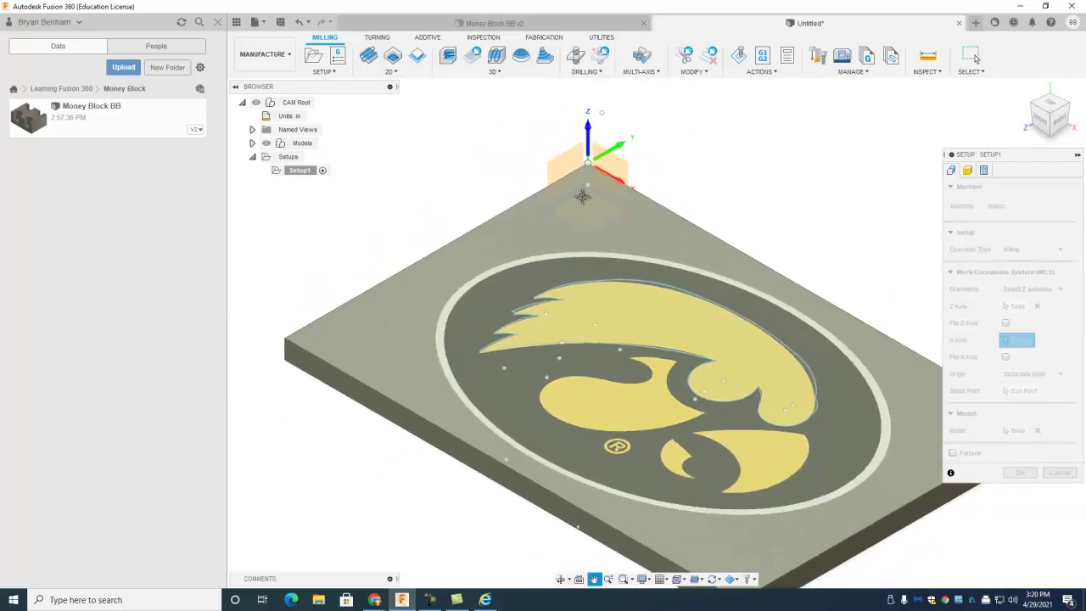
scroll(587, 177, down, 2)
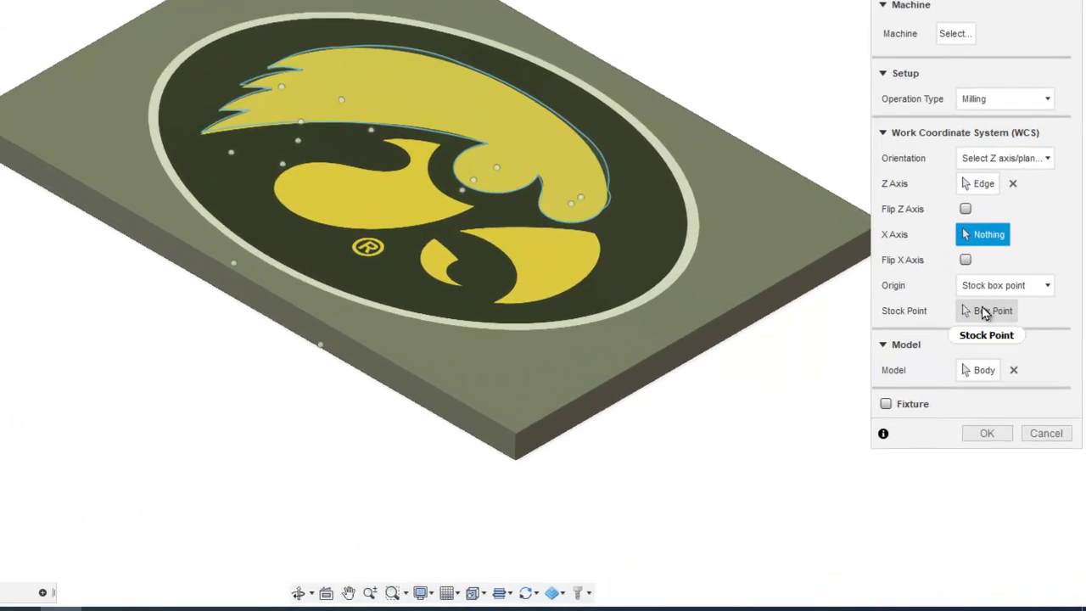
click(1008, 360)
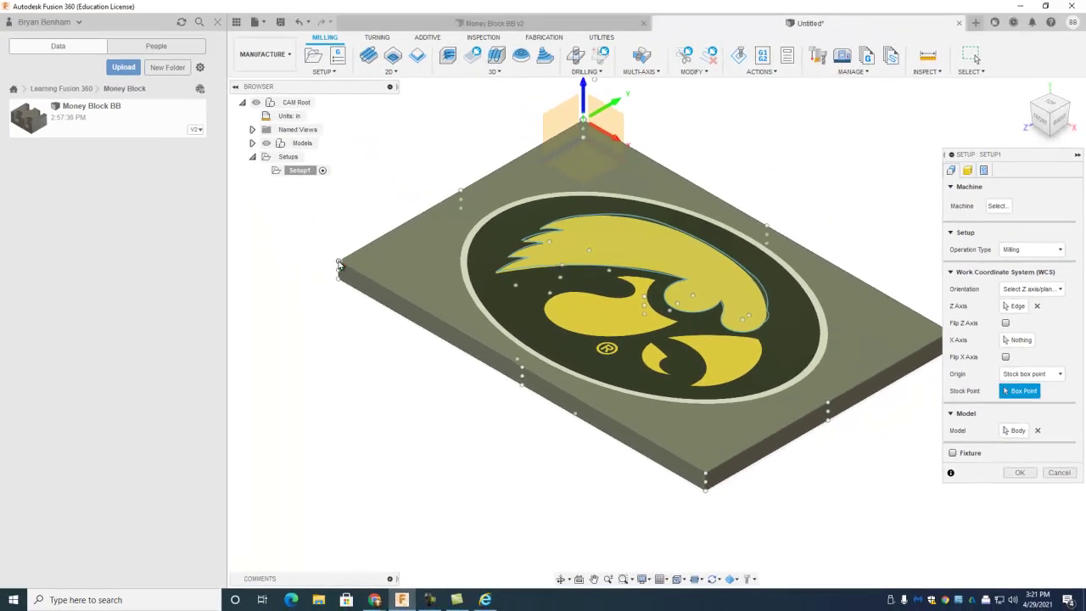
click(338, 264)
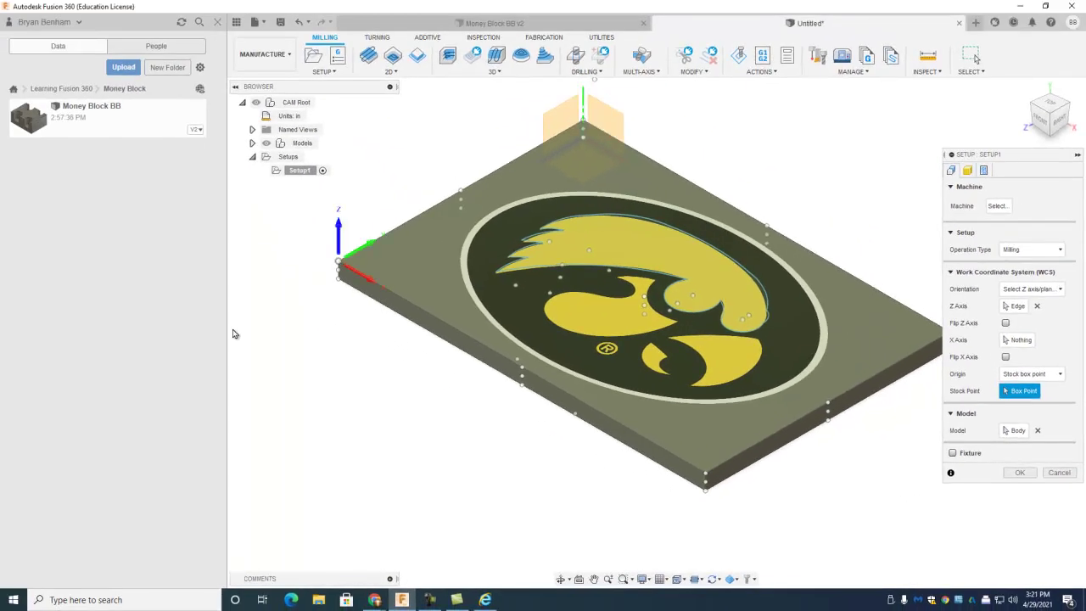
click(1051, 103)
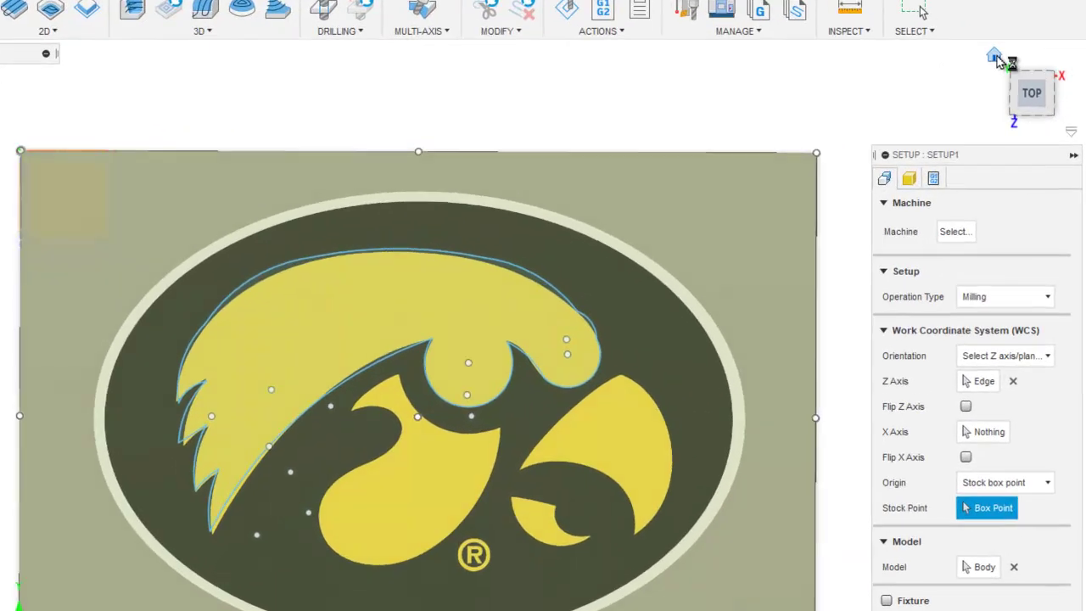
click(1022, 89)
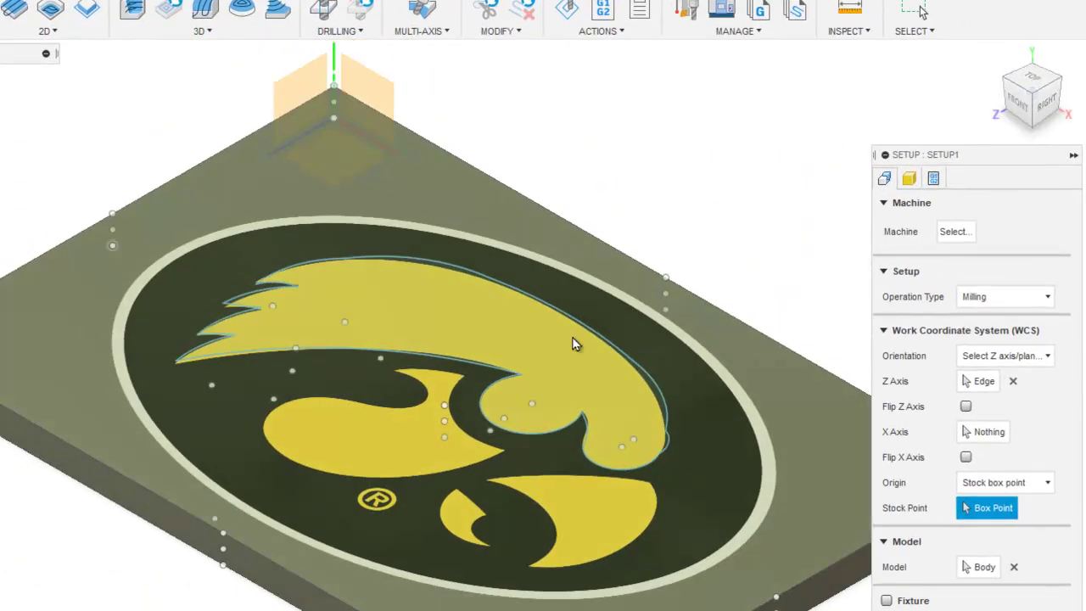
click(920, 8)
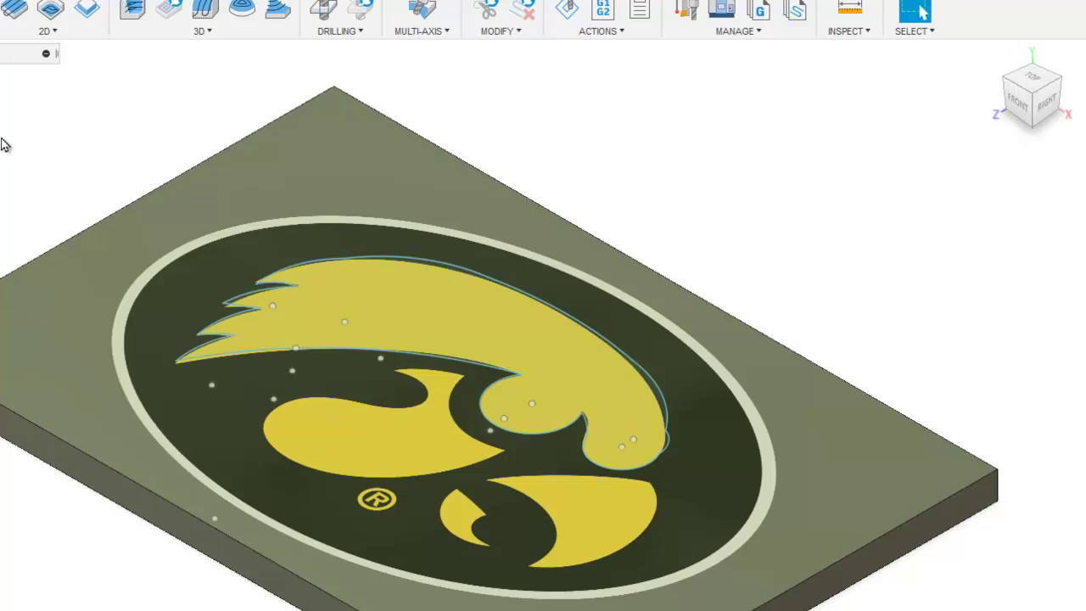
Start a 2D Engrave operation and create a new Engrave/Chamfer mill for it with the description "Engaver"
click(44, 32)
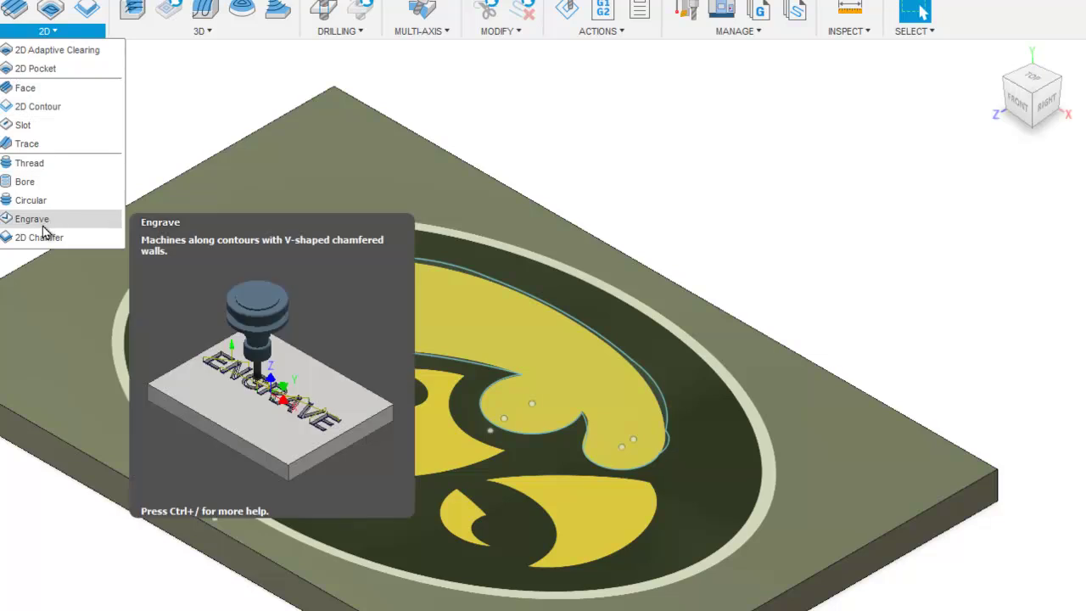
click(43, 219)
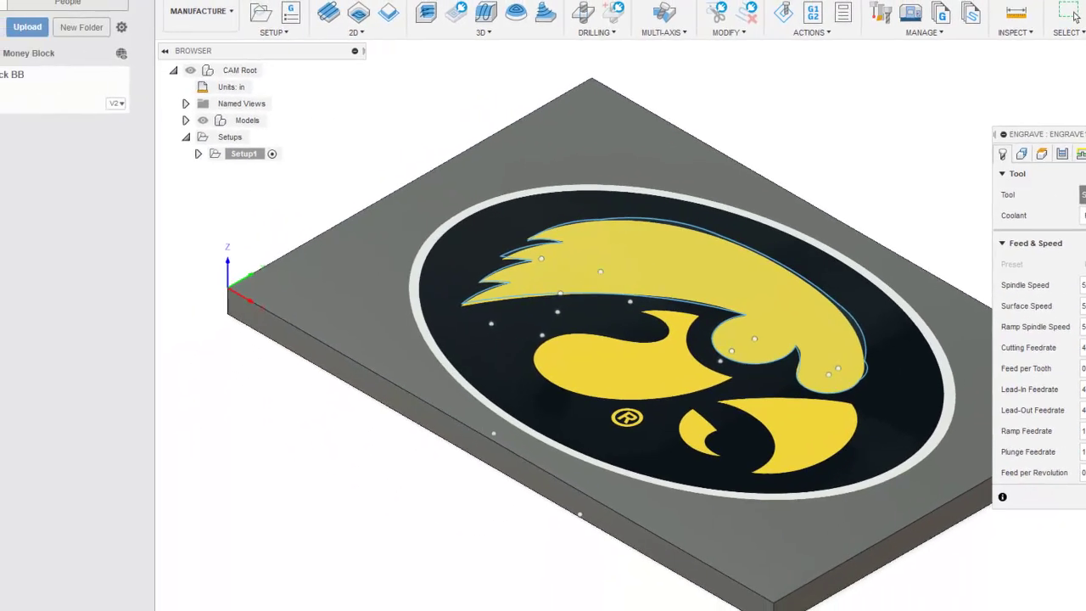
click(1058, 203)
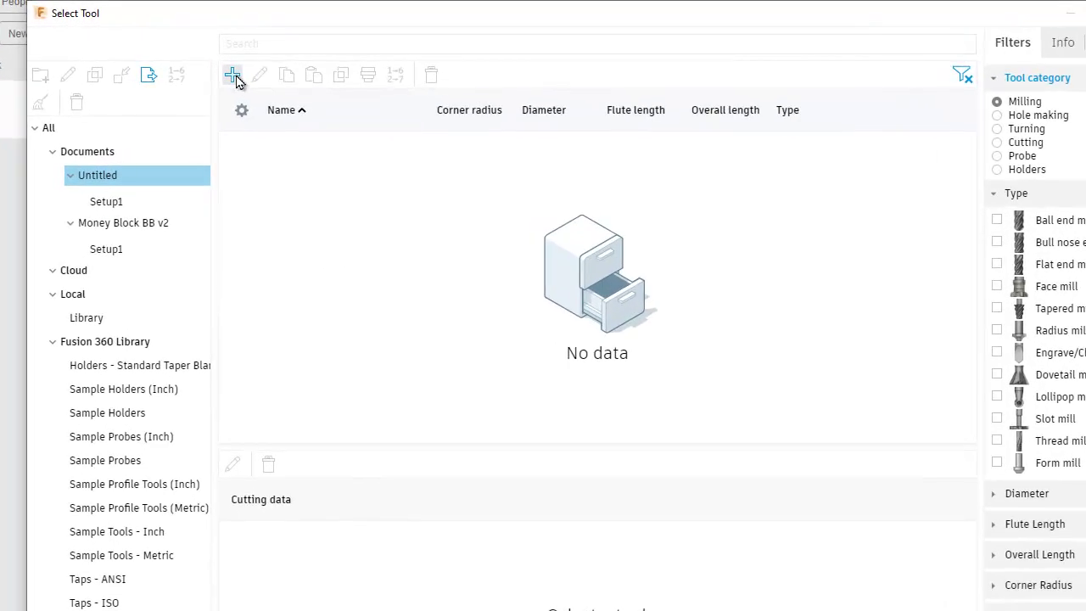
click(234, 77)
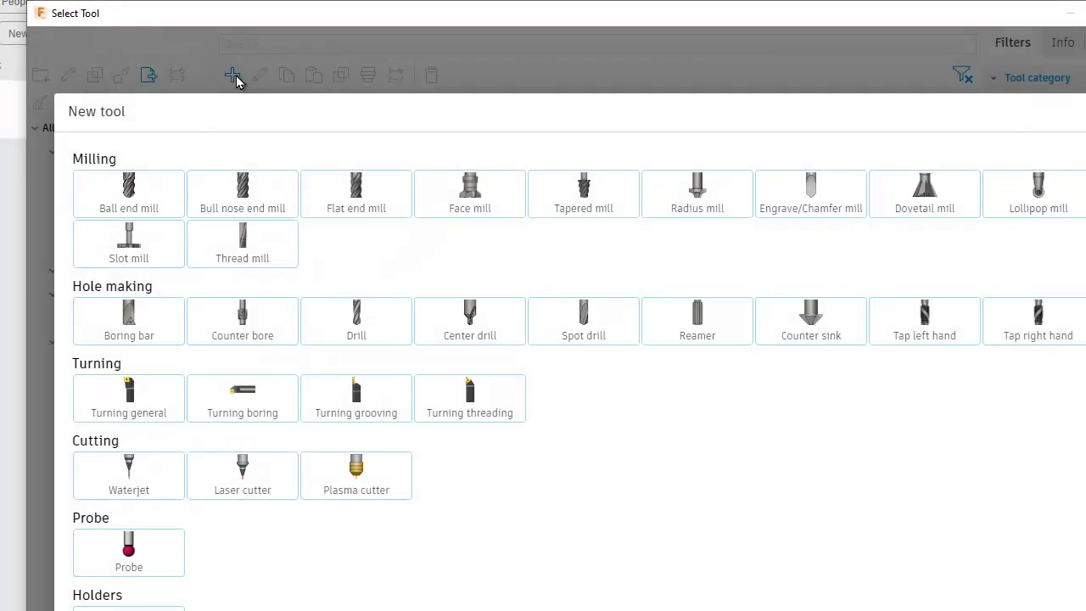
click(835, 217)
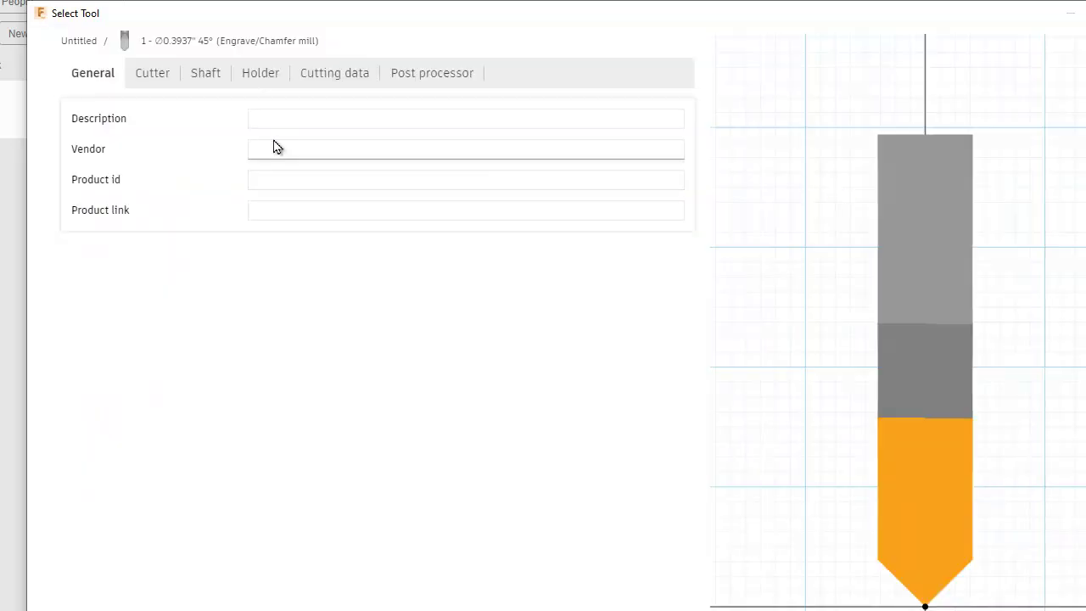
click(294, 118)
text(Engaver)
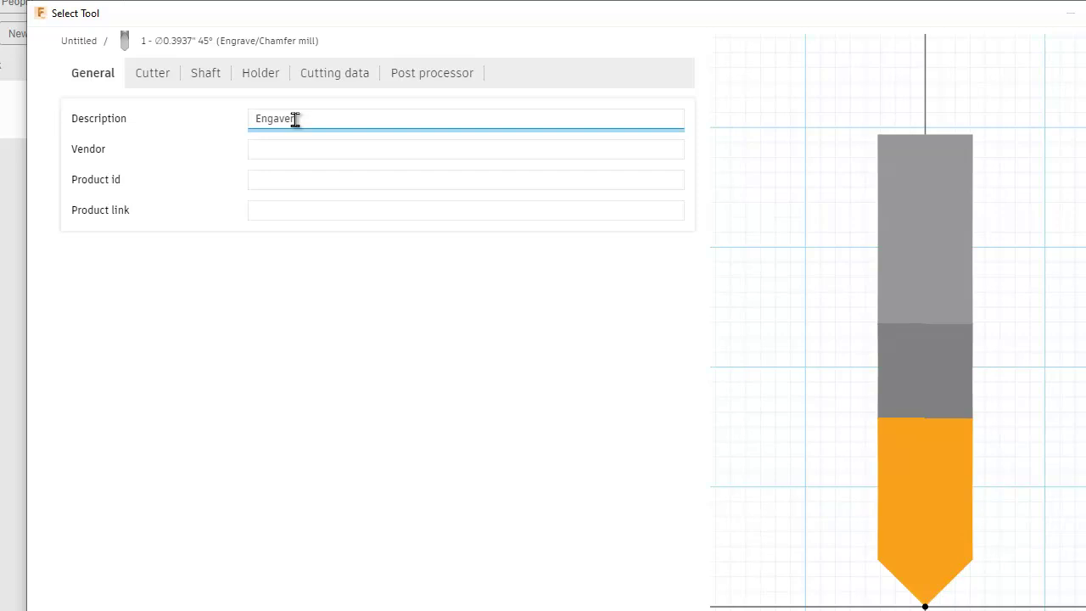
Consult the engraving tool image in the Chrome browser, return to Fusion 360, and set the cutter's number of flutes to 2
click(163, 74)
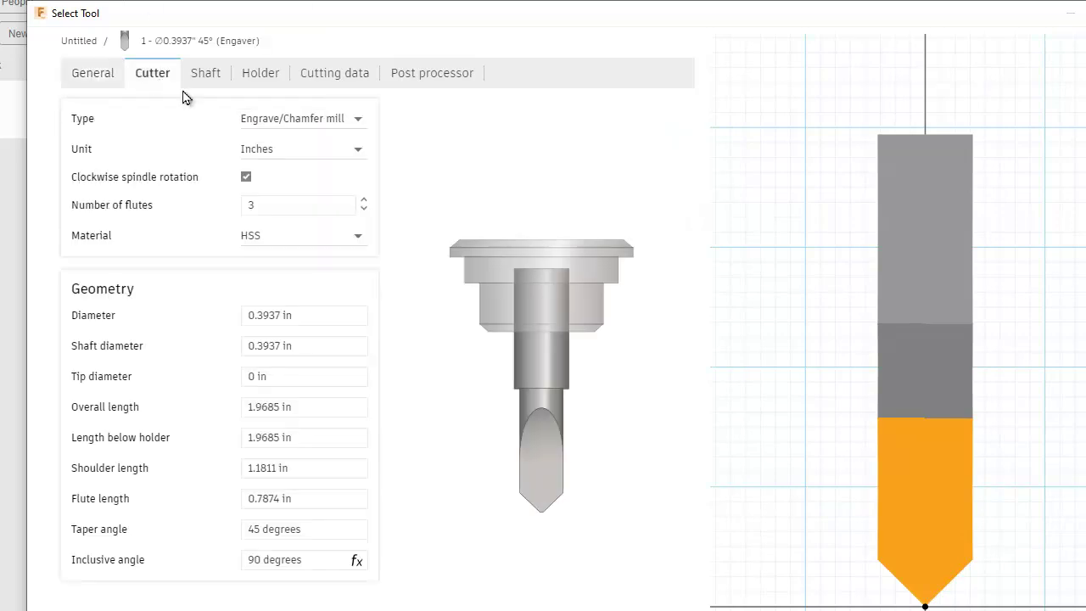
click(246, 209)
key(BackSpace)
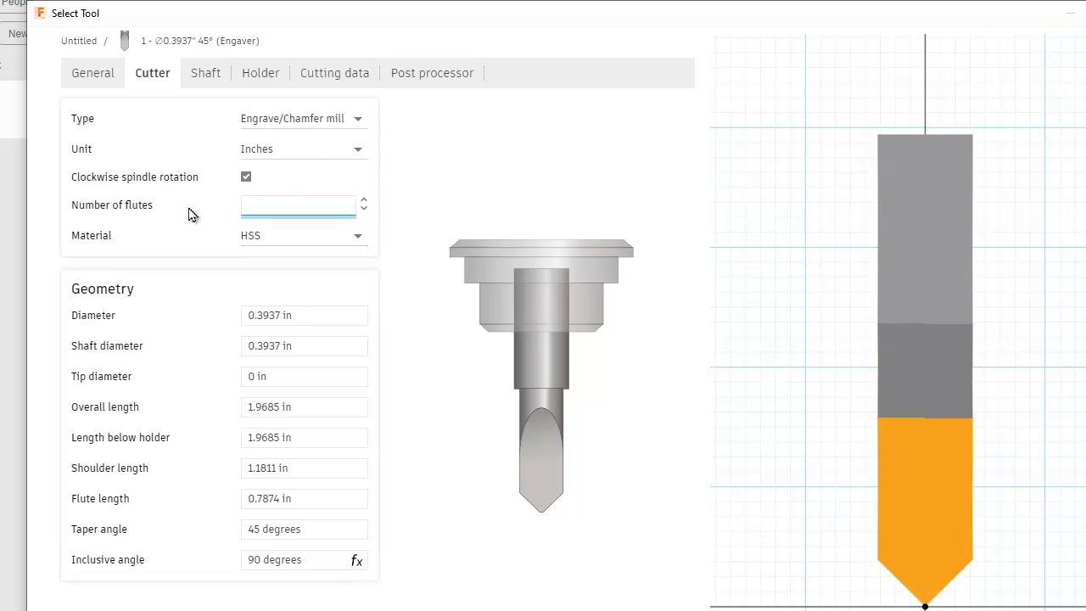
key(alt+Tab)
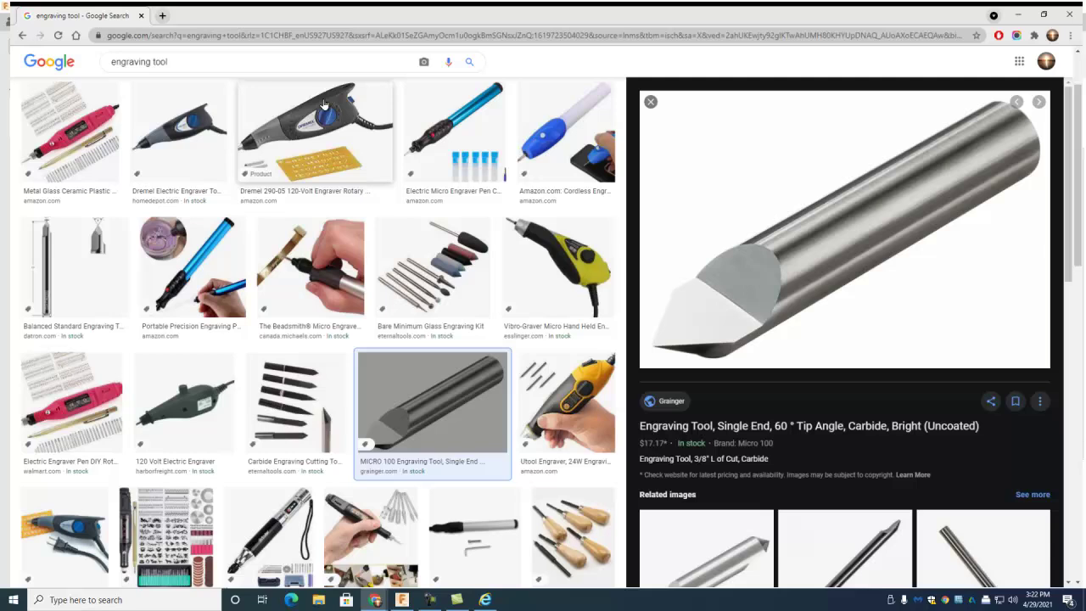
click(620, 65)
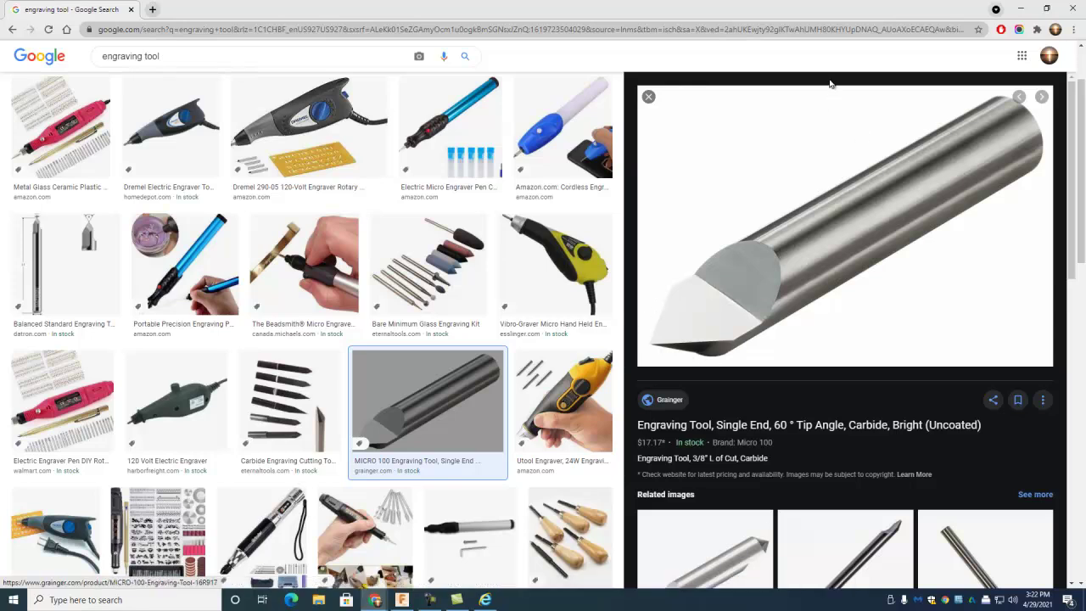
key(alt+Tab)
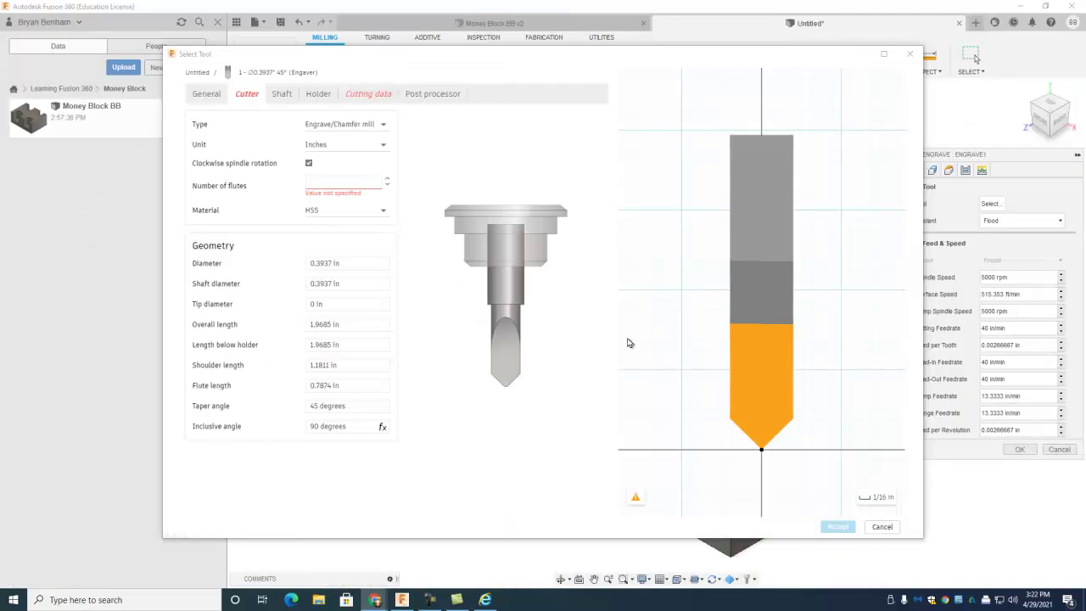
click(310, 181)
text(2)
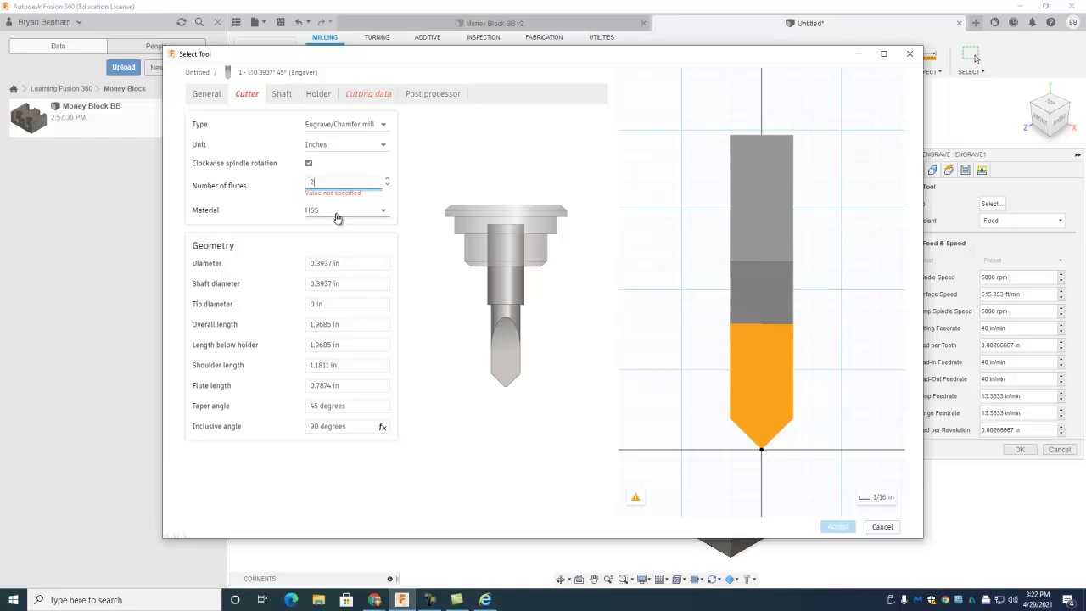
Set the engraving cutter's diameter and shaft diameter to 0.25 in each
click(343, 259)
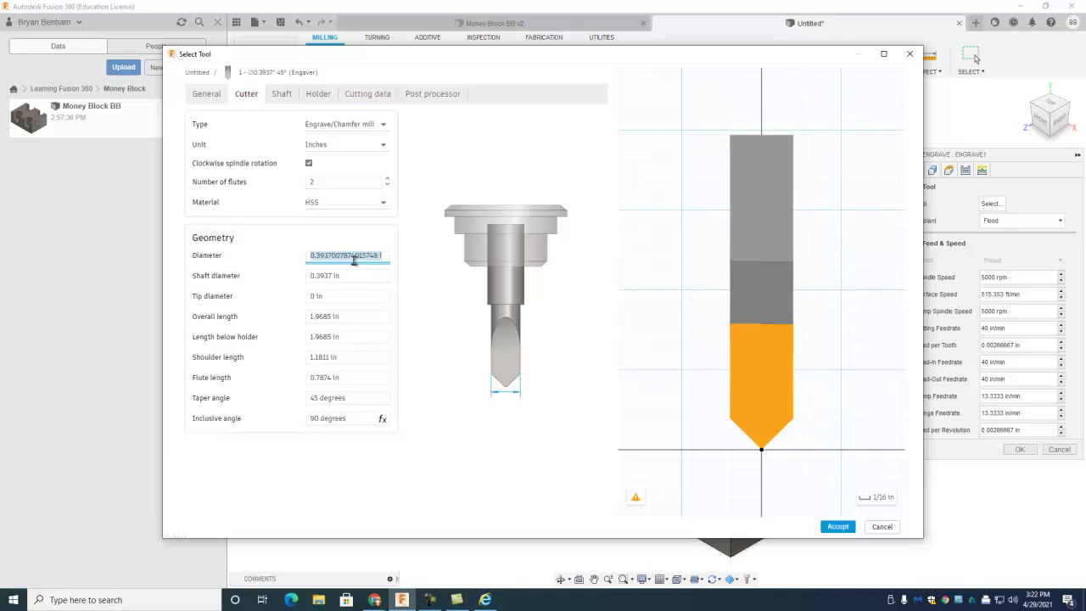
key(BackSpace)
click(373, 275)
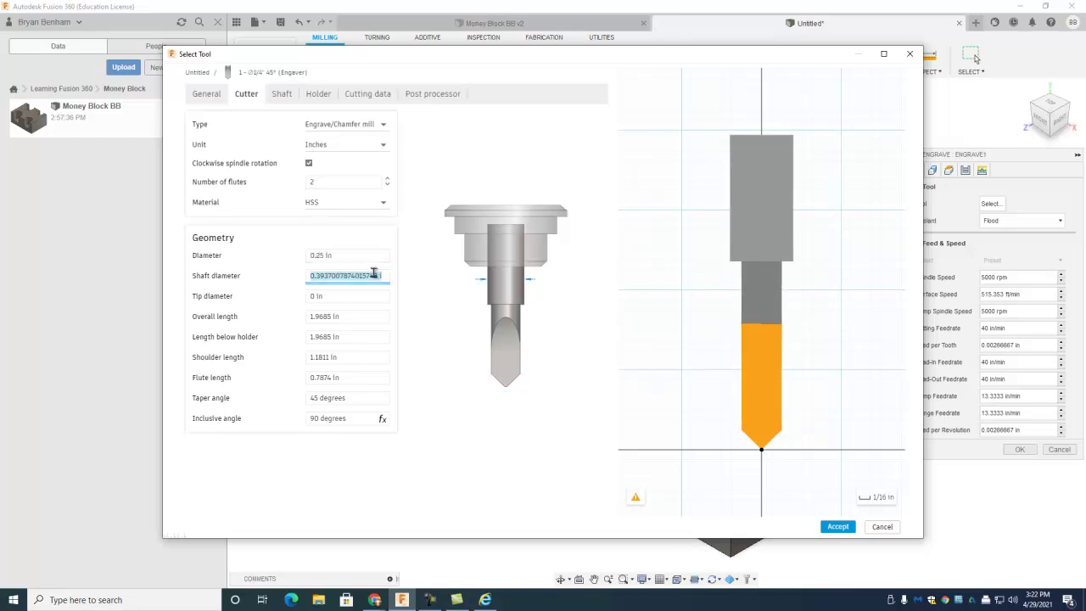
text(.25)
click(367, 296)
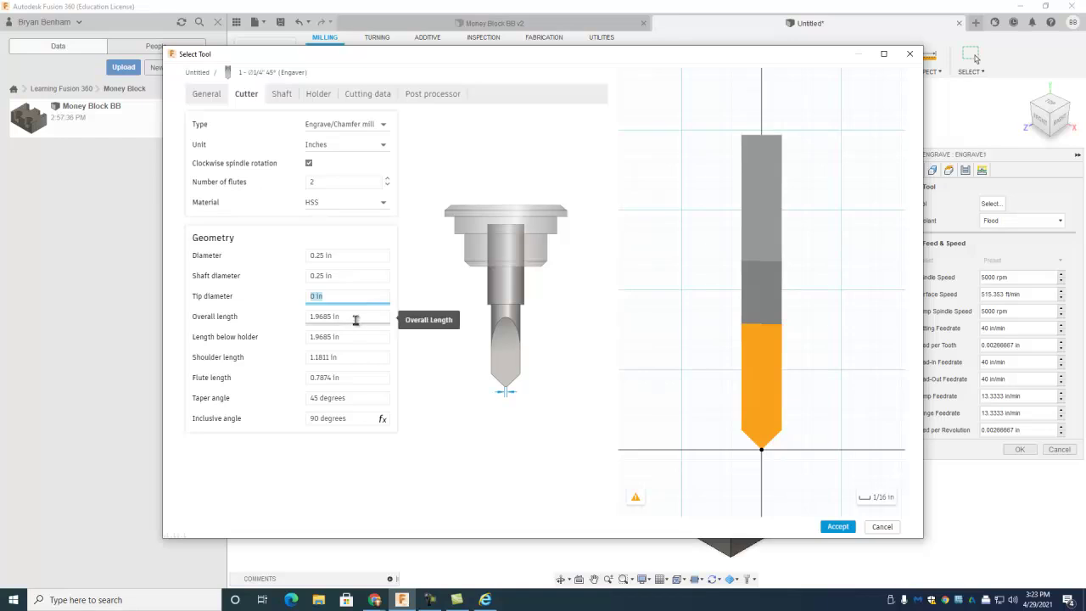
Set the engraving cutter's overall length and length below holder to 2 in each
click(355, 319)
text(2)
click(355, 339)
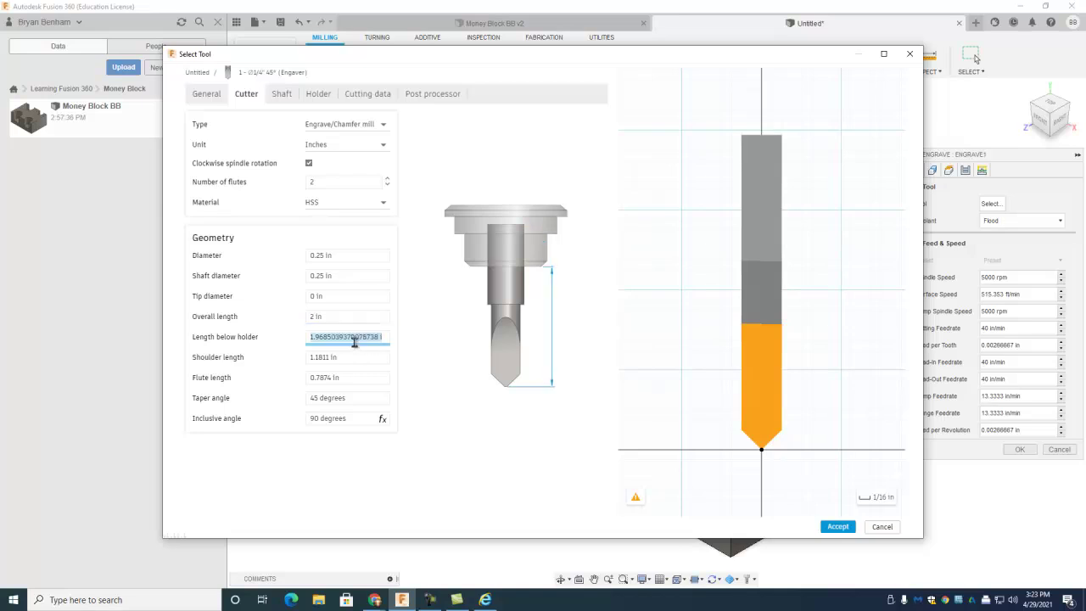
text(2)
Set the engraving cutter's shoulder length to 0.5 in and its flute length to 0.375 in
click(354, 359)
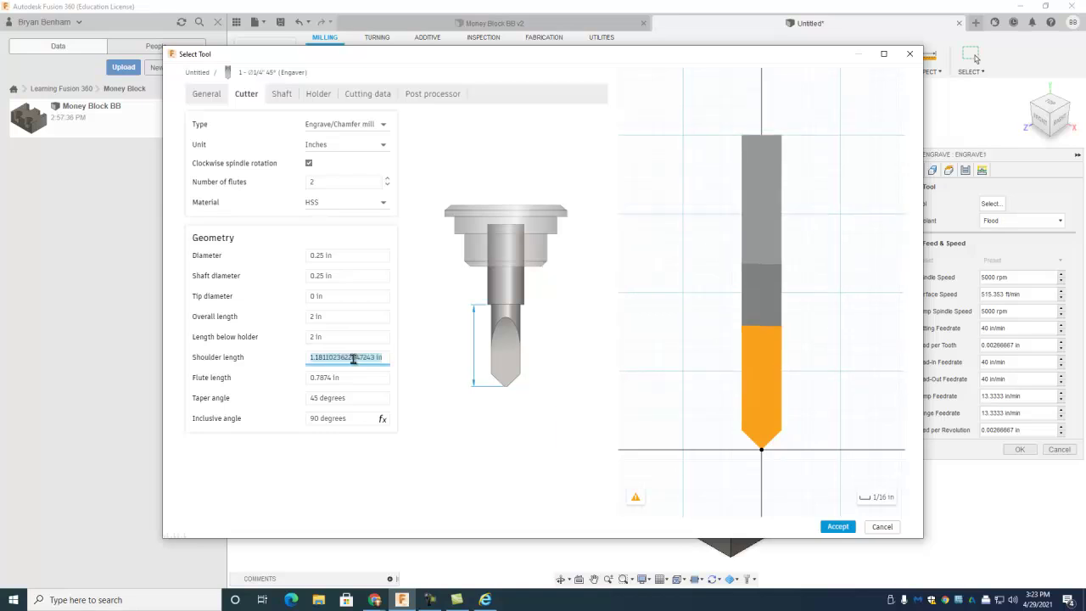
key(BackSpace)
text(.5)
click(362, 379)
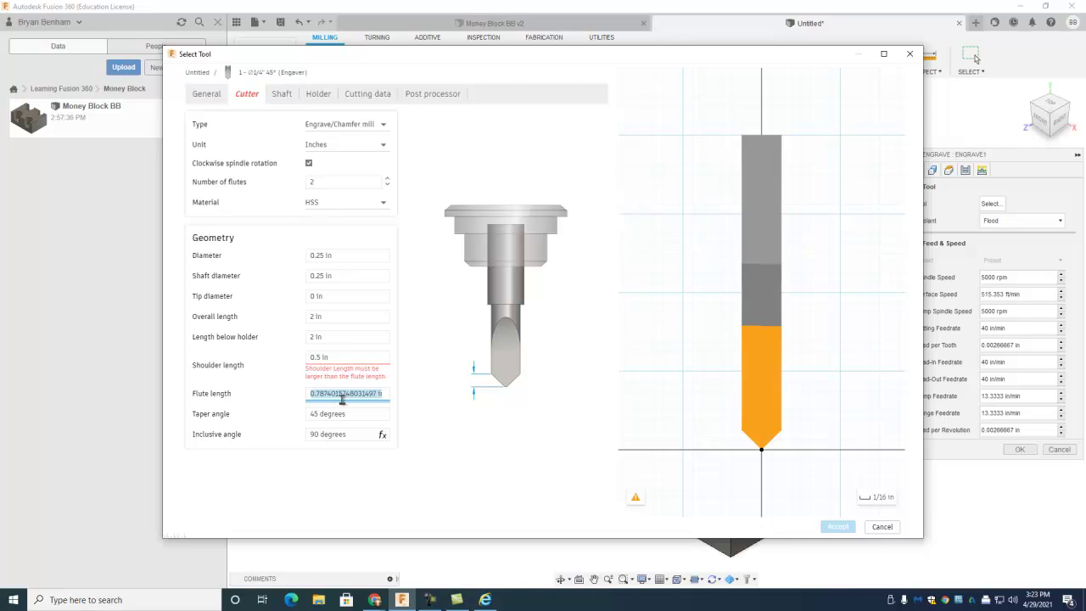
text(.375)
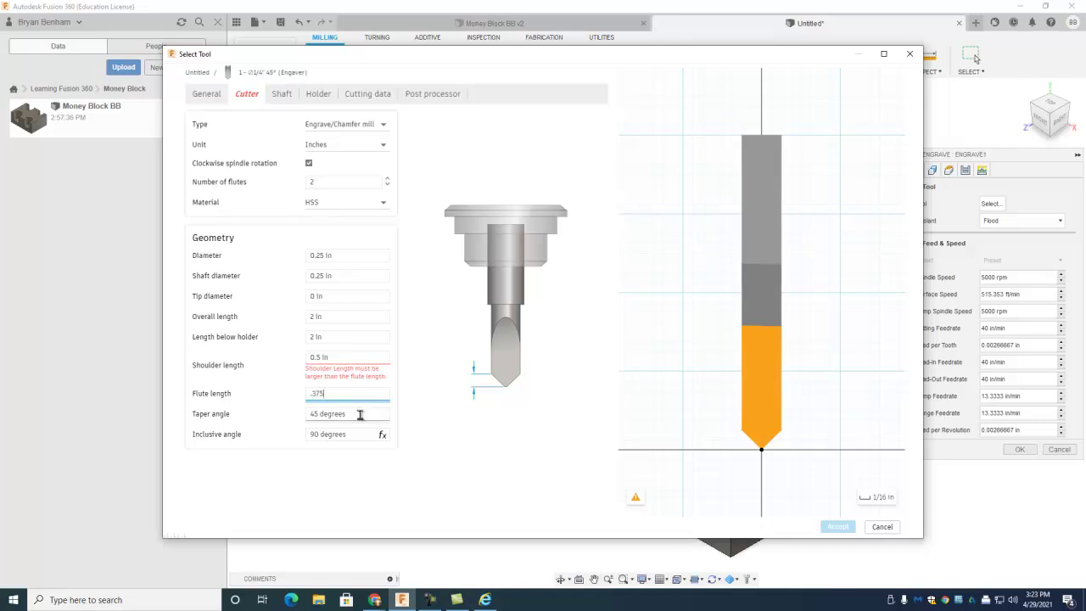
key(Return)
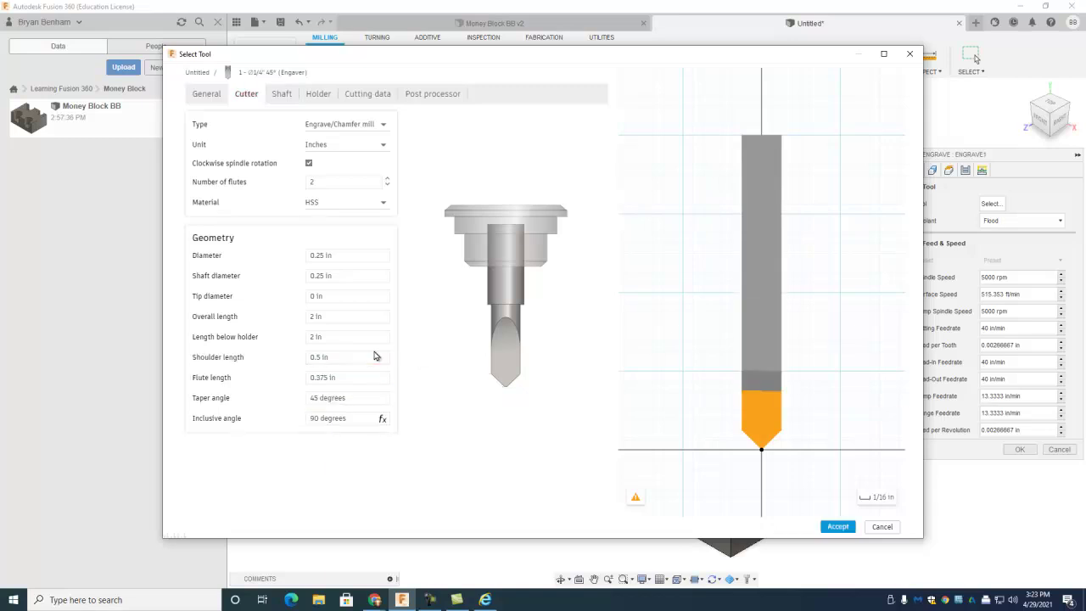
click(361, 398)
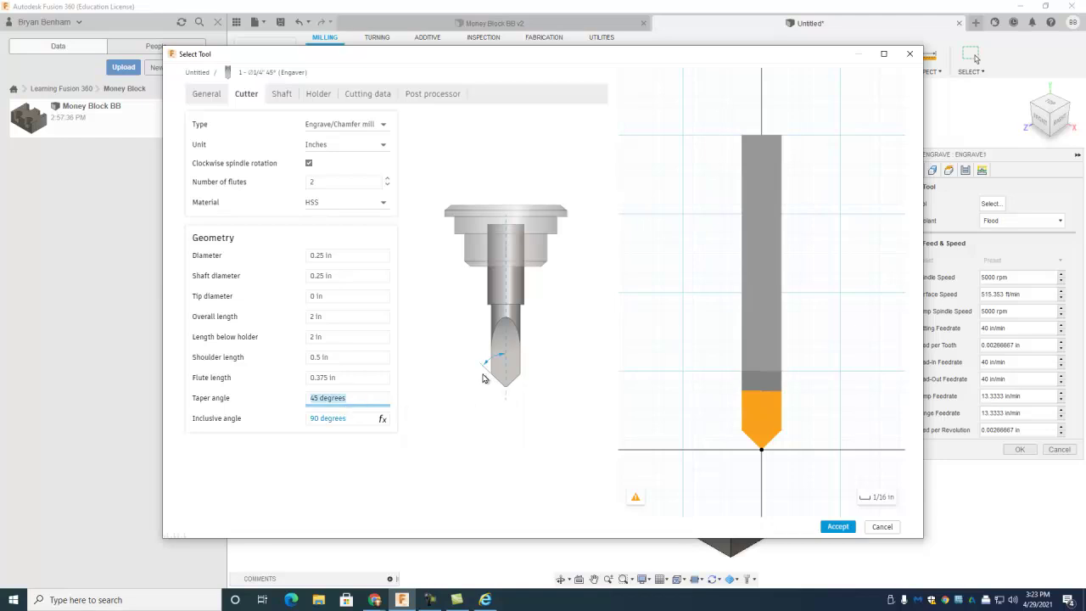
click(353, 381)
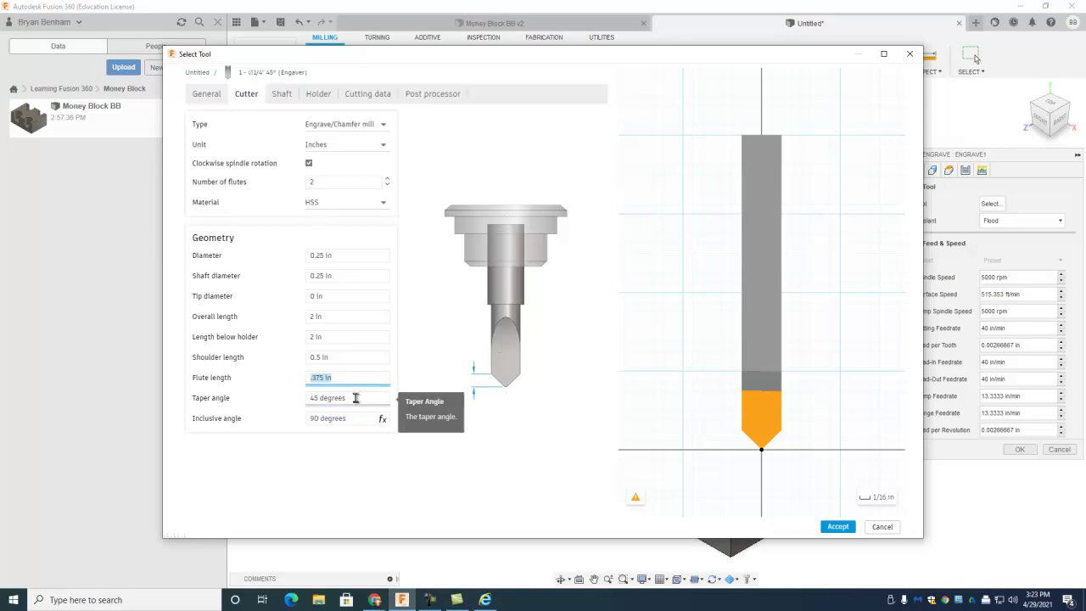
Set the engraving cutter's taper angle to 30 degrees
click(356, 398)
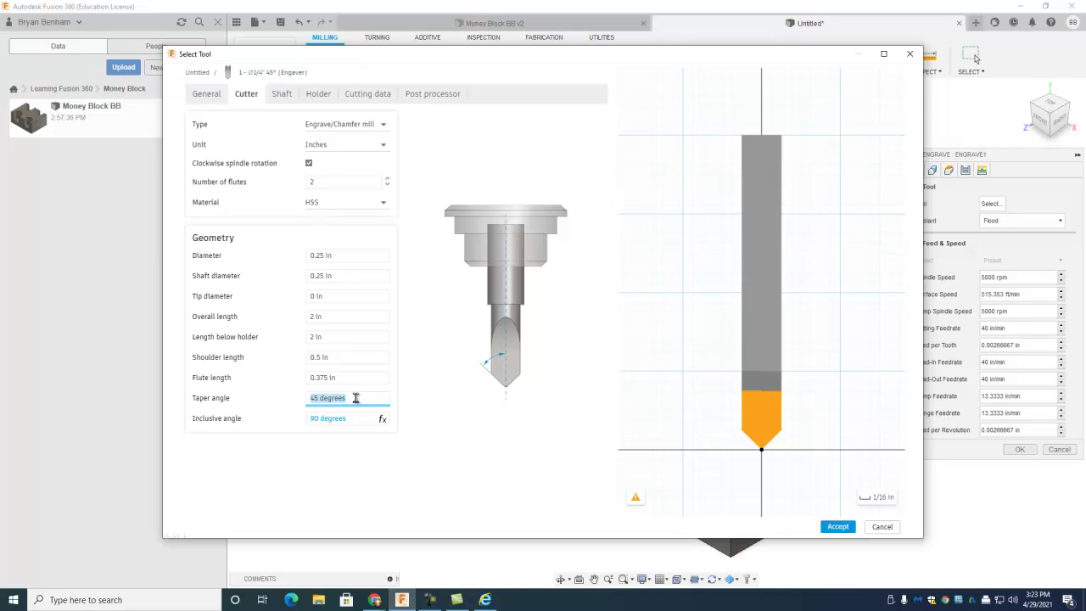
text(30)
click(365, 376)
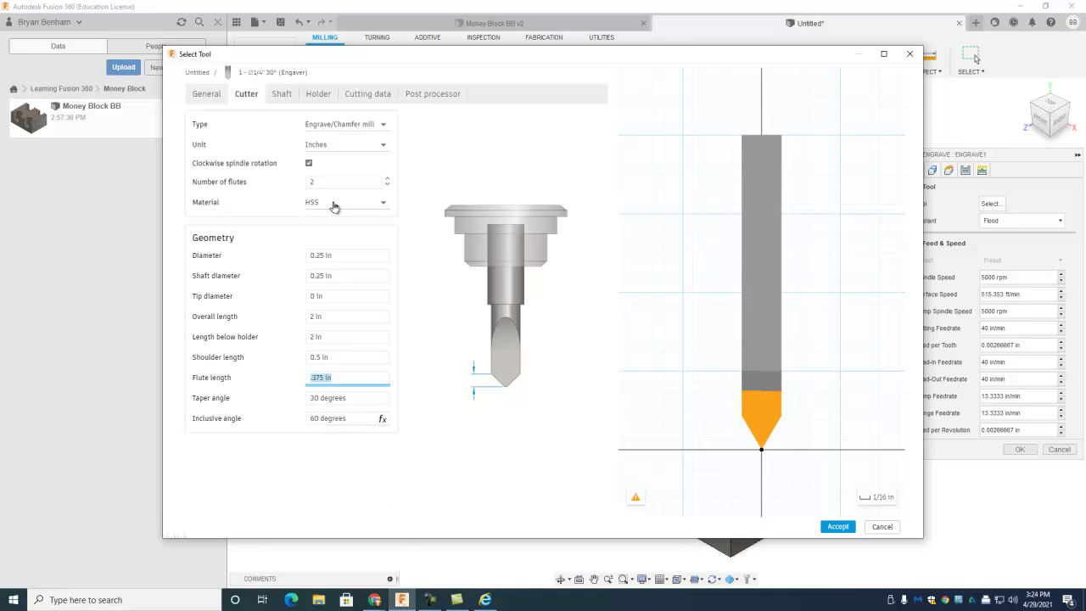
Leave the shaft and holder undefined and set the tool's spindle speed and ramp spindle speed to 3000 rpm each
click(282, 96)
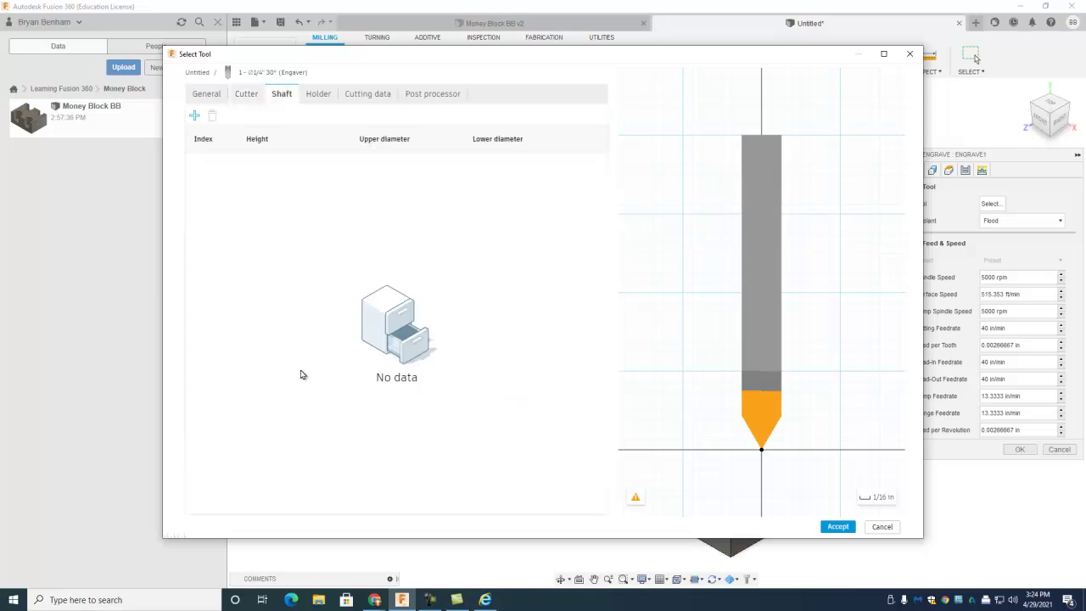
click(329, 93)
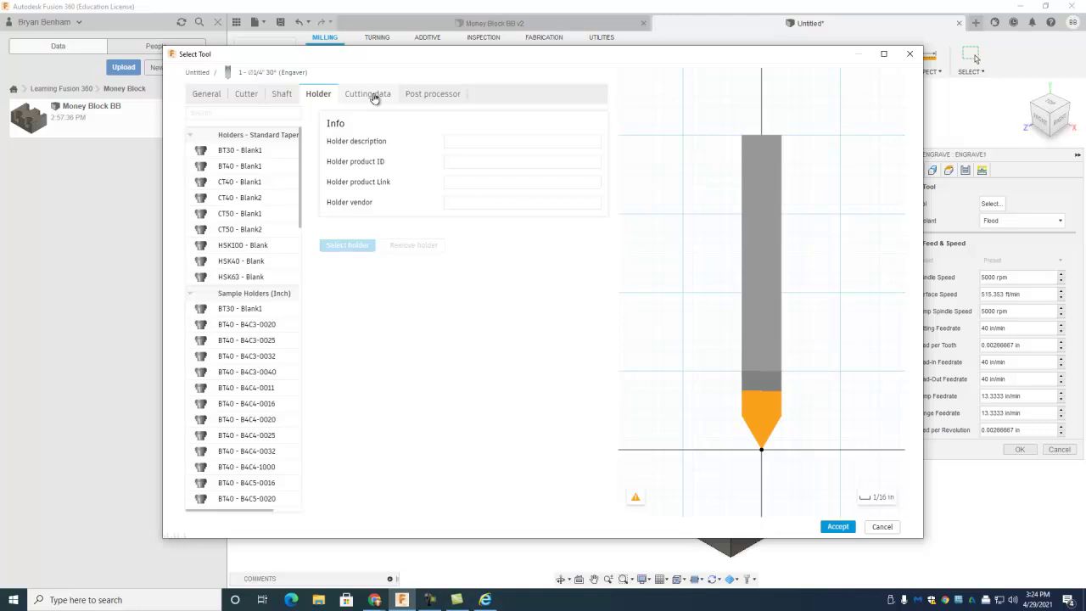
click(373, 95)
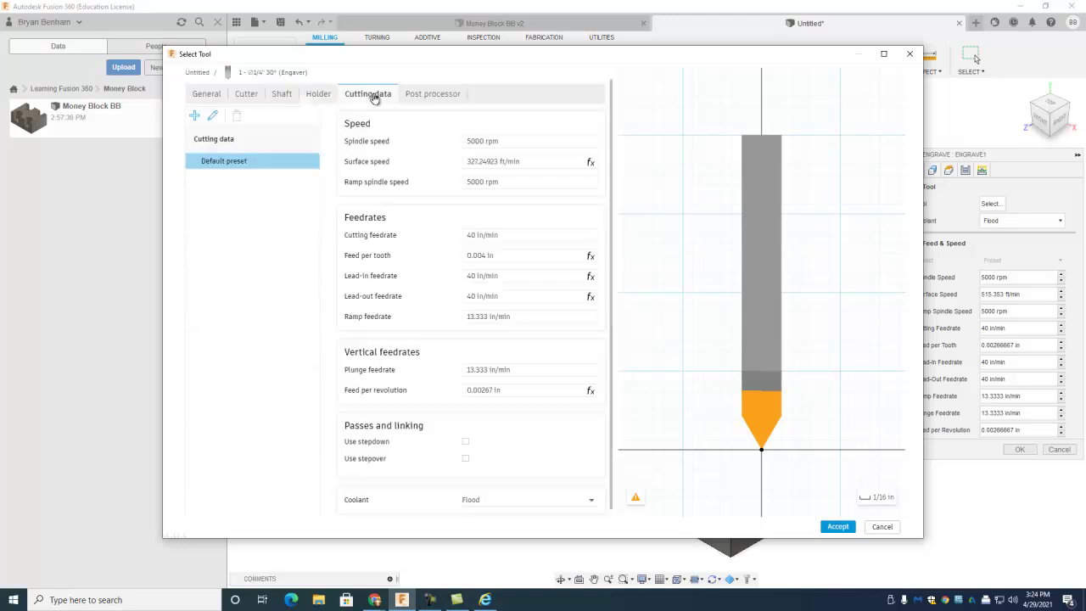
click(486, 146)
text(3000)
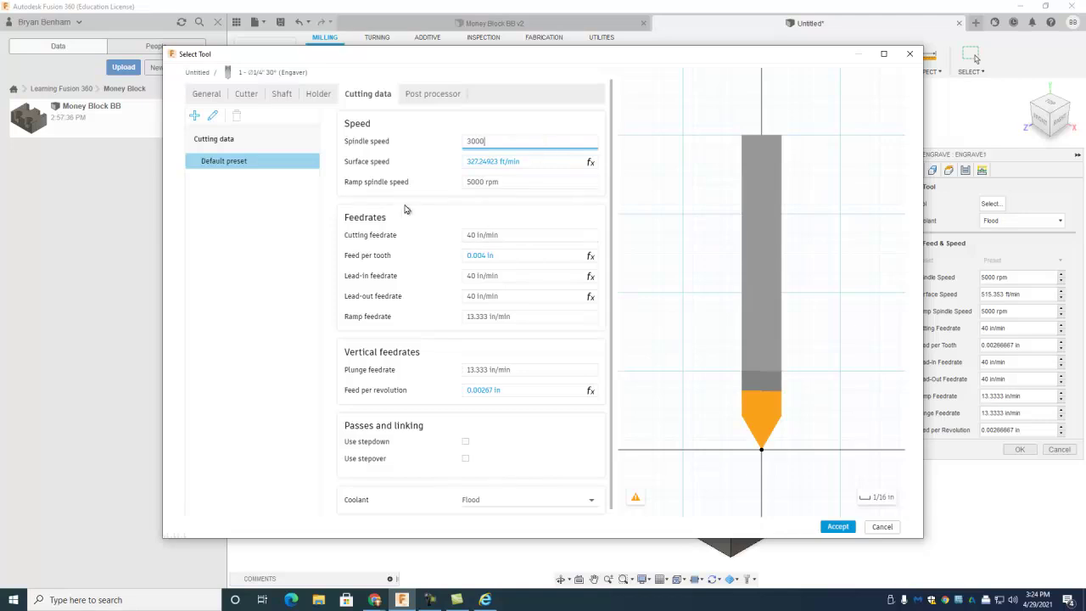
click(333, 205)
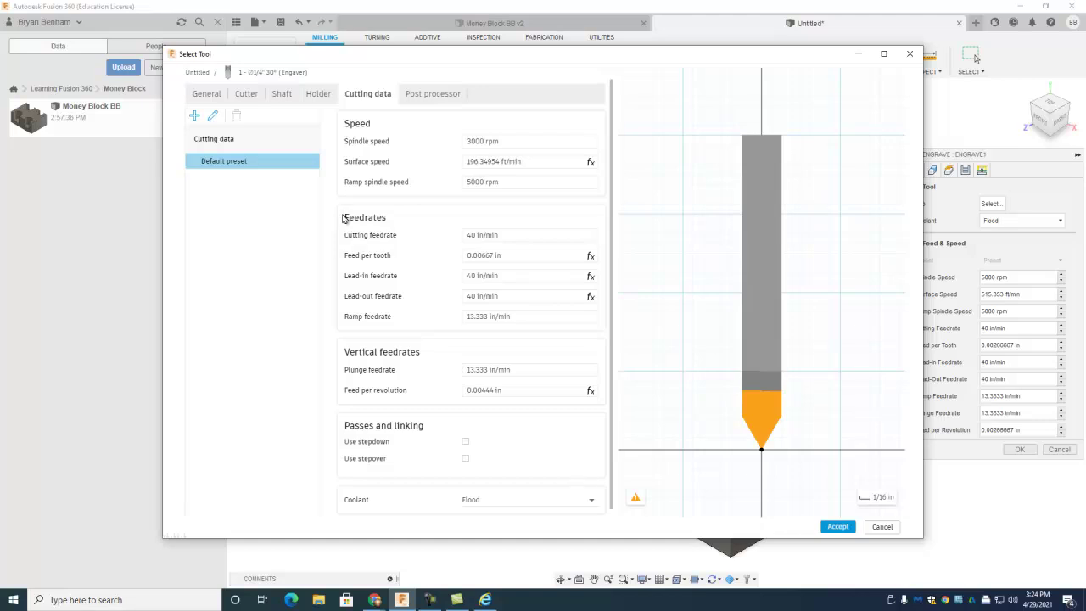
click(485, 184)
text(3000)
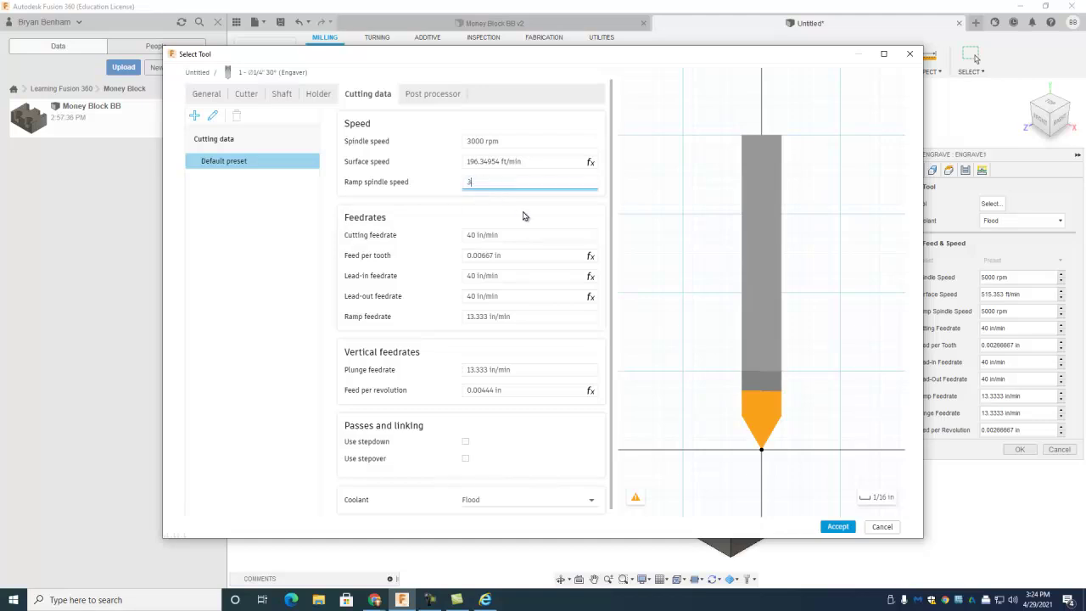
click(329, 196)
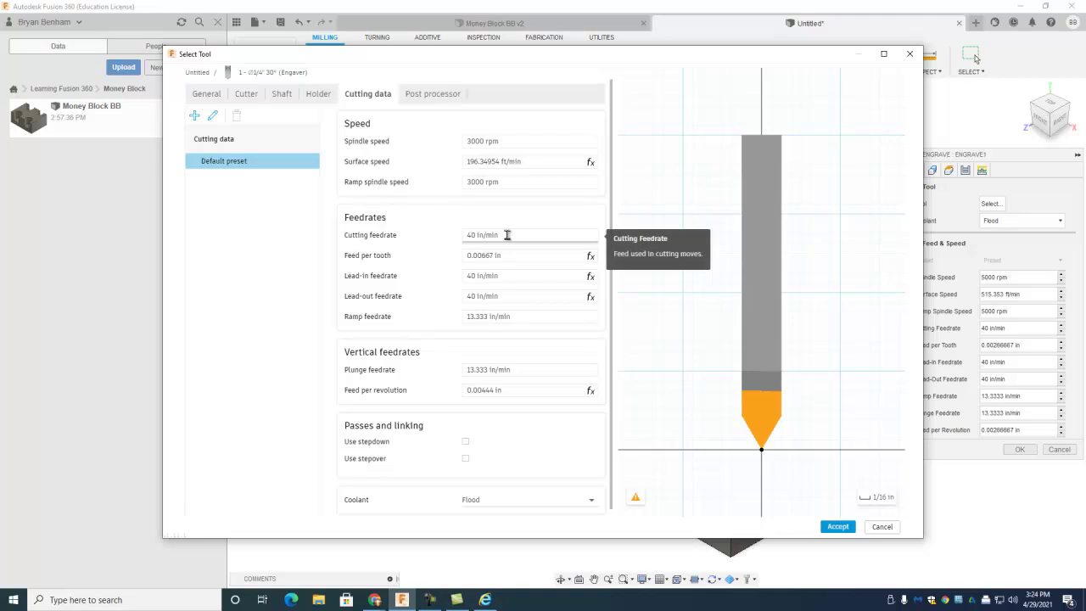
Set the tool's feed per tooth to 0.001 in and its cutting feedrate to 6 in/min
click(537, 161)
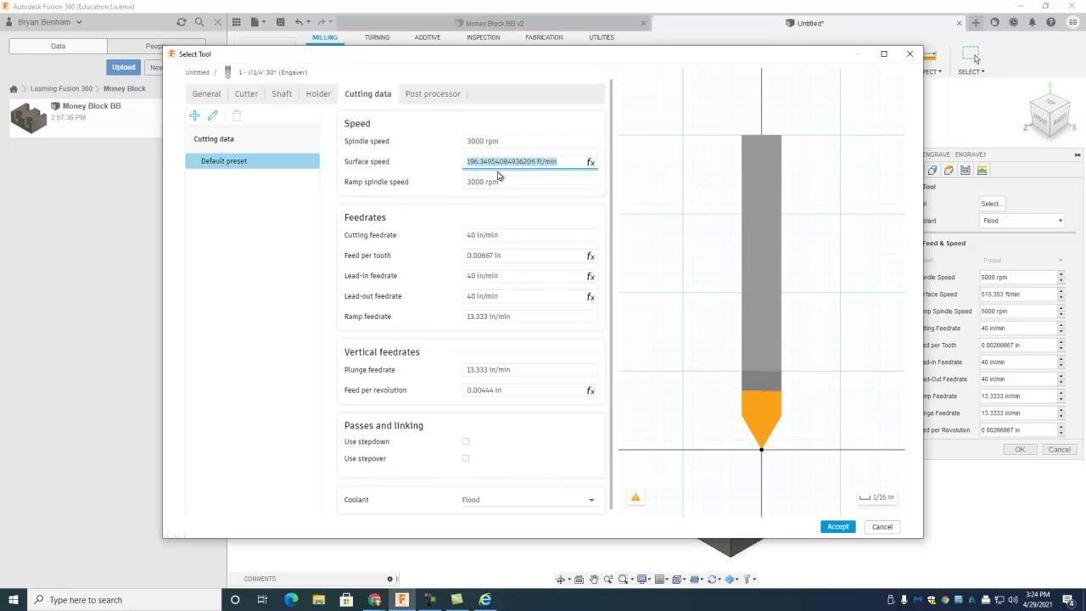
click(485, 257)
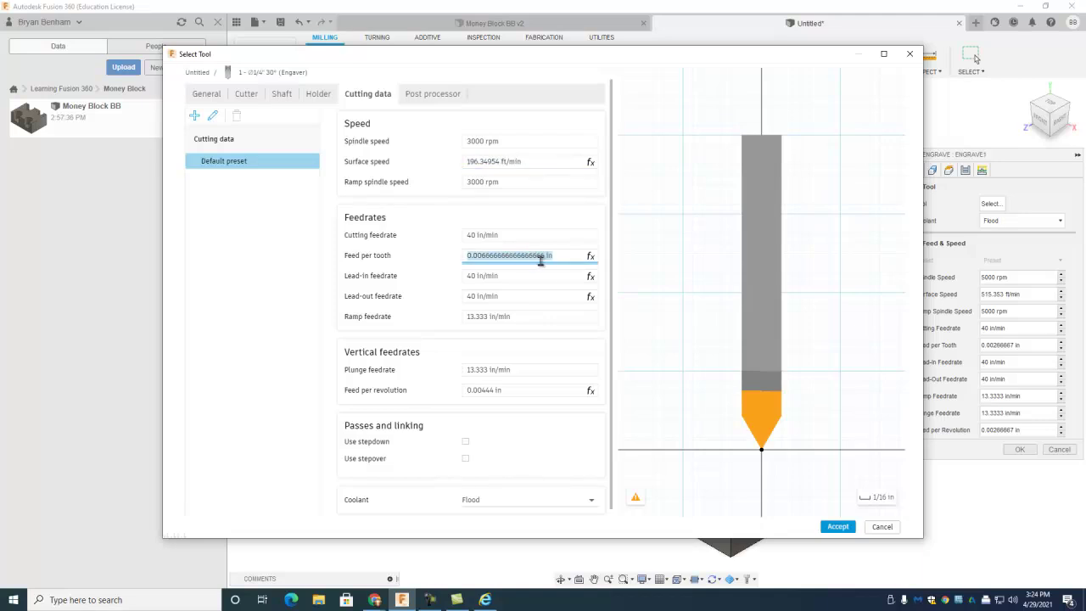
text(.001)
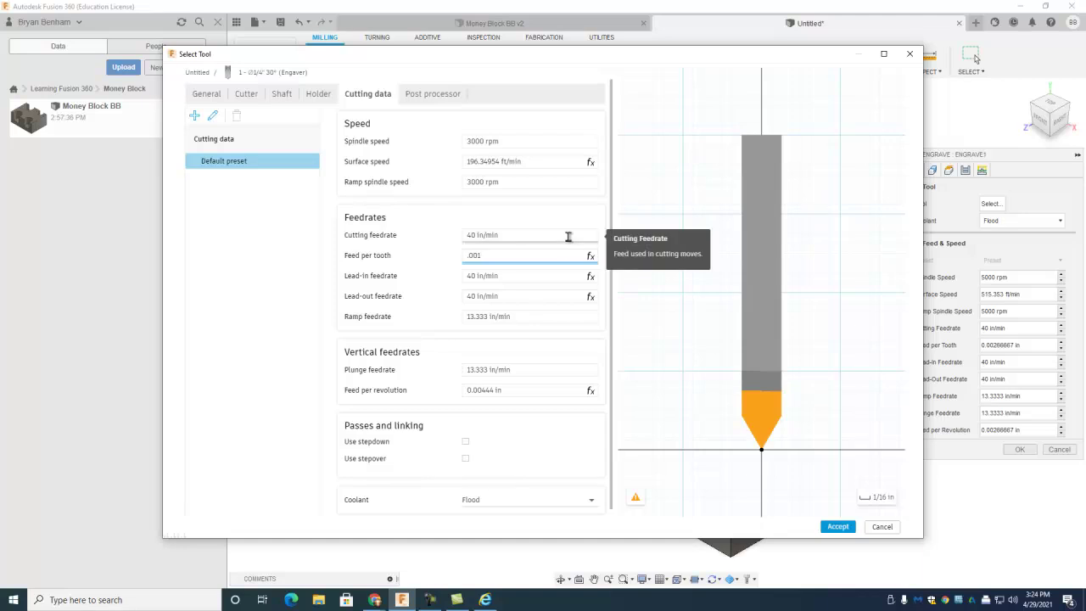
click(569, 236)
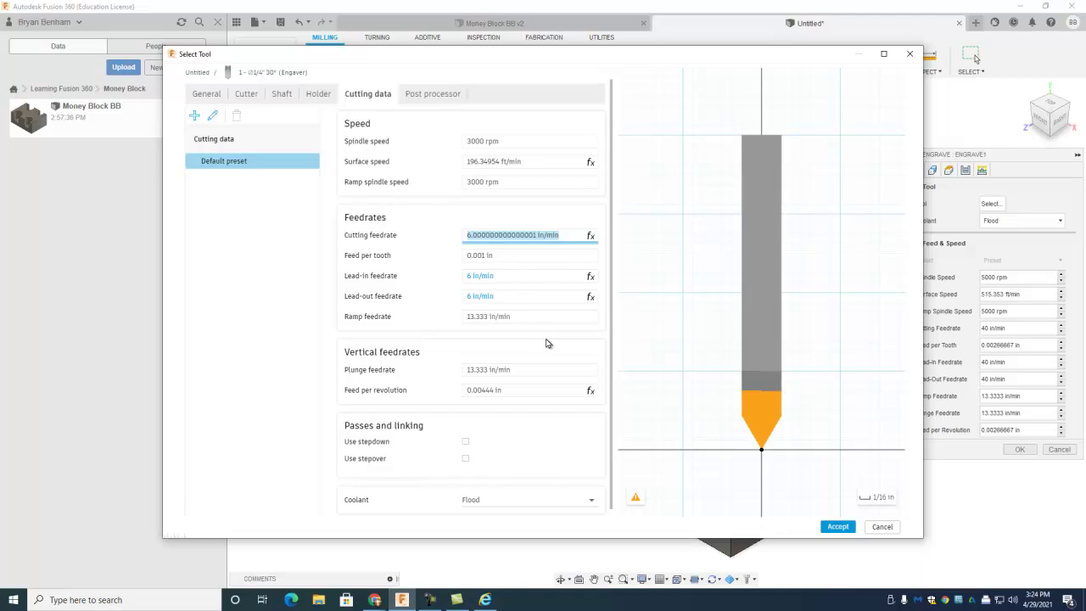
text(6)
click(476, 222)
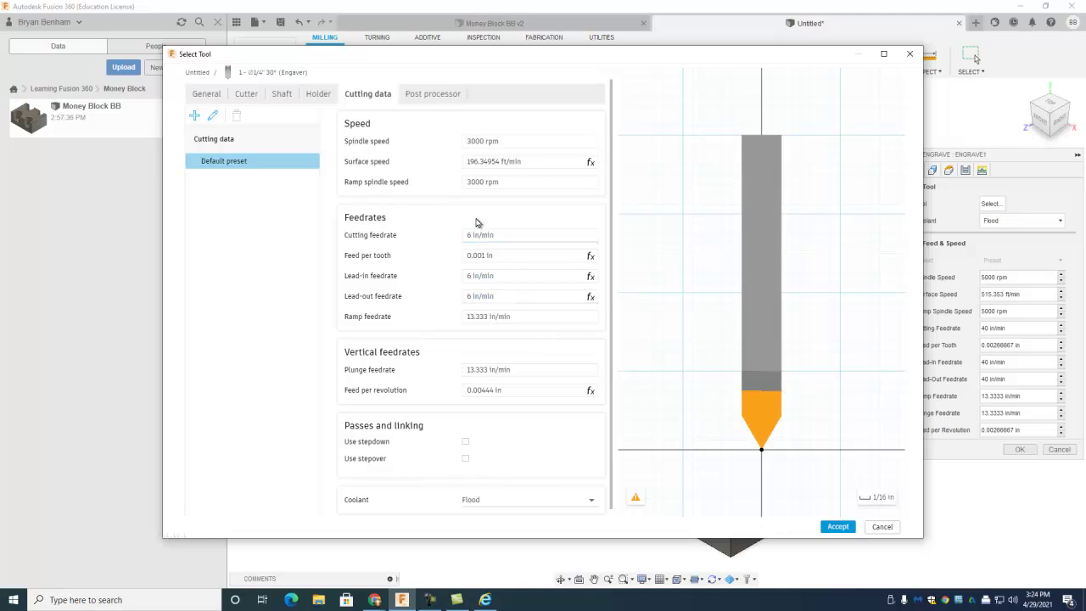
Set the tool's ramp feedrate to 6 in/min and its plunge feedrate to 3 in/min
click(479, 317)
text(6)
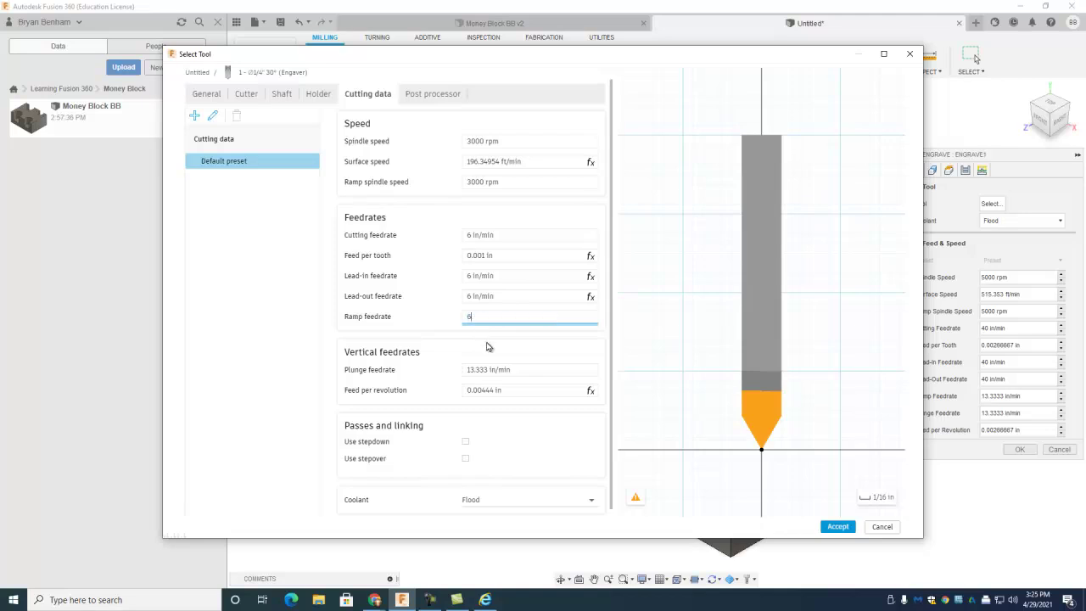
click(531, 221)
click(534, 374)
text(3)
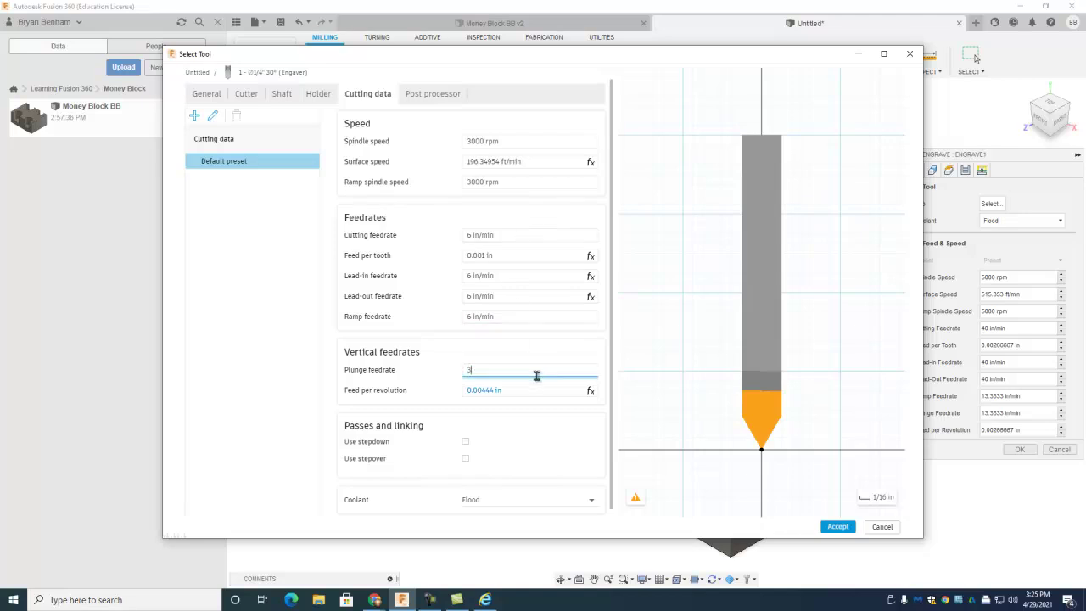
click(513, 357)
Assign tool number 6 to the engraving cutter, accept it, and select it for the Engrave operation
click(423, 99)
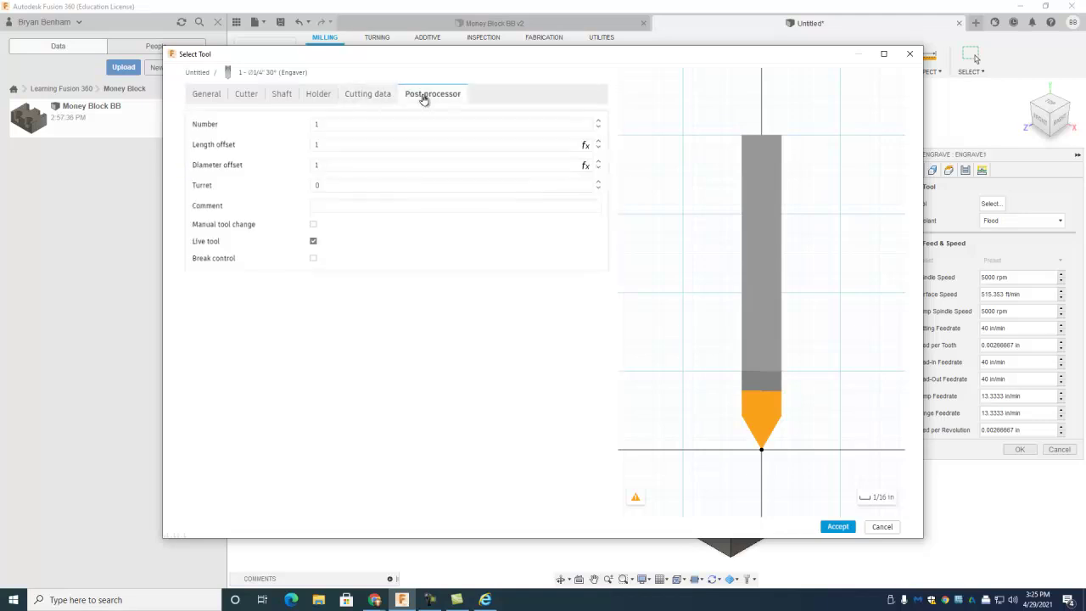
click(326, 123)
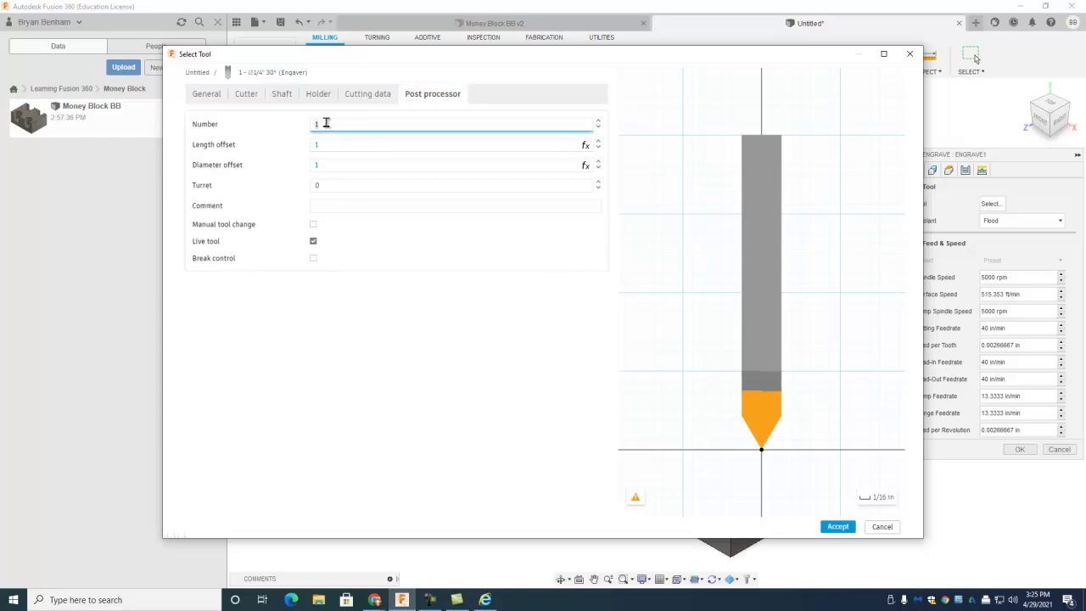
text(6)
key(Return)
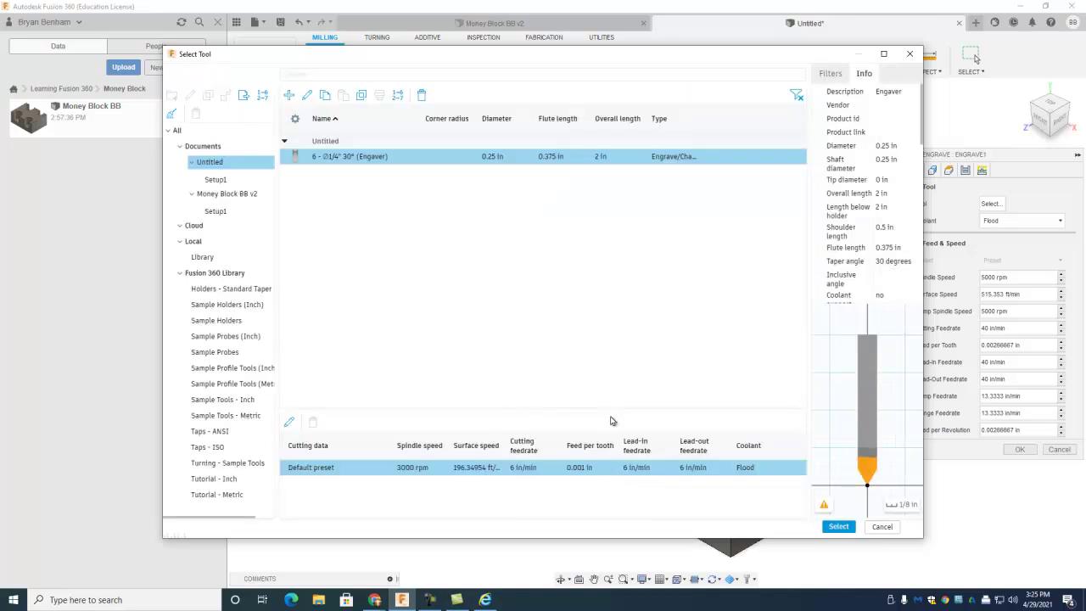
click(838, 527)
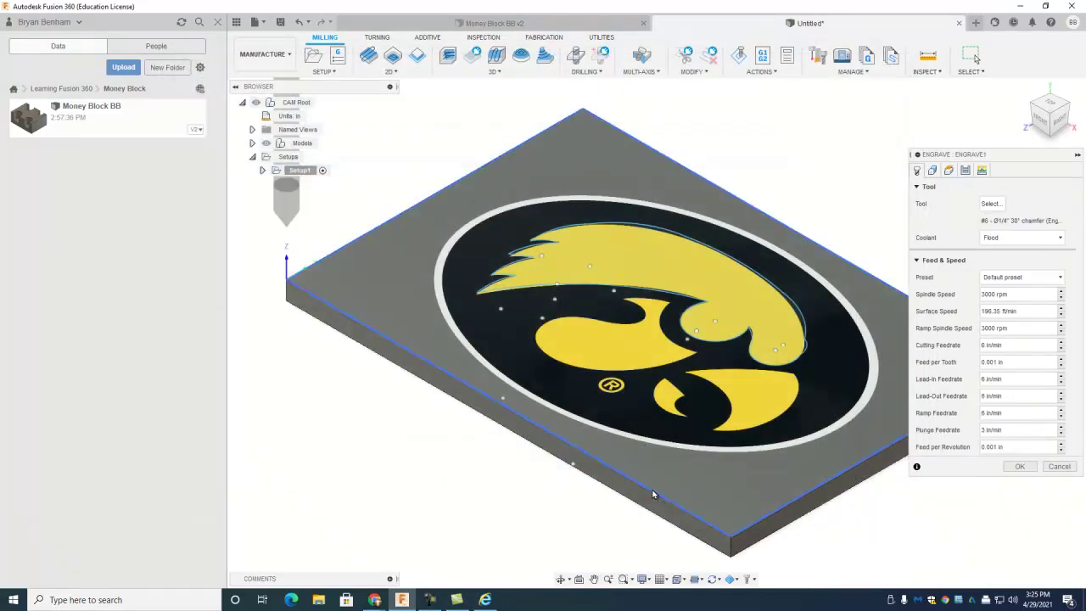
Select the closed sketch outline around the large upper yellow shape of the logo as the engraving contour
scroll(477, 466, down, 2)
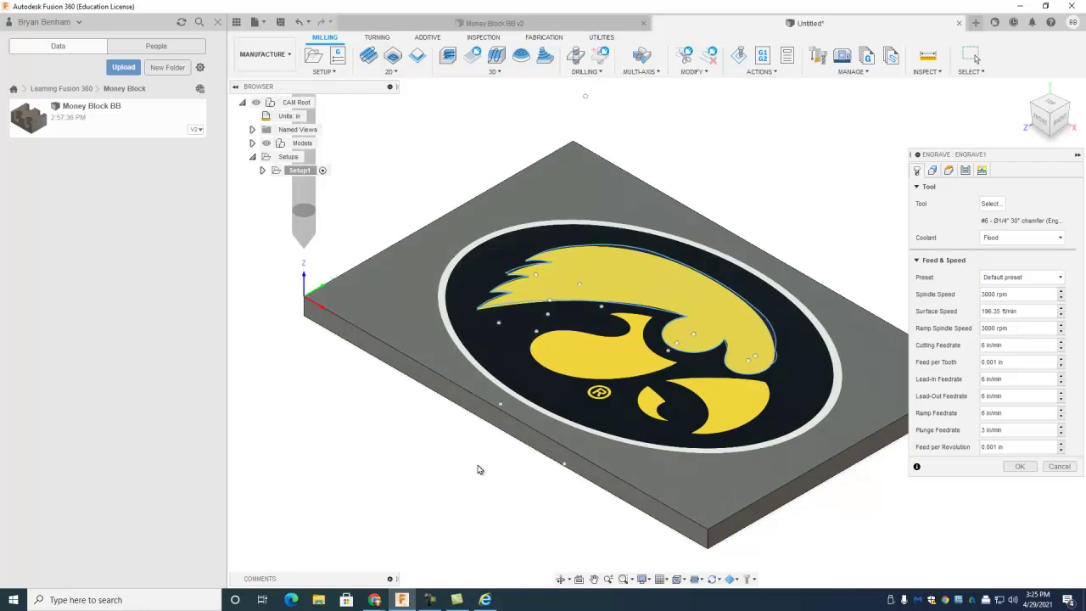
scroll(471, 473, up, 3)
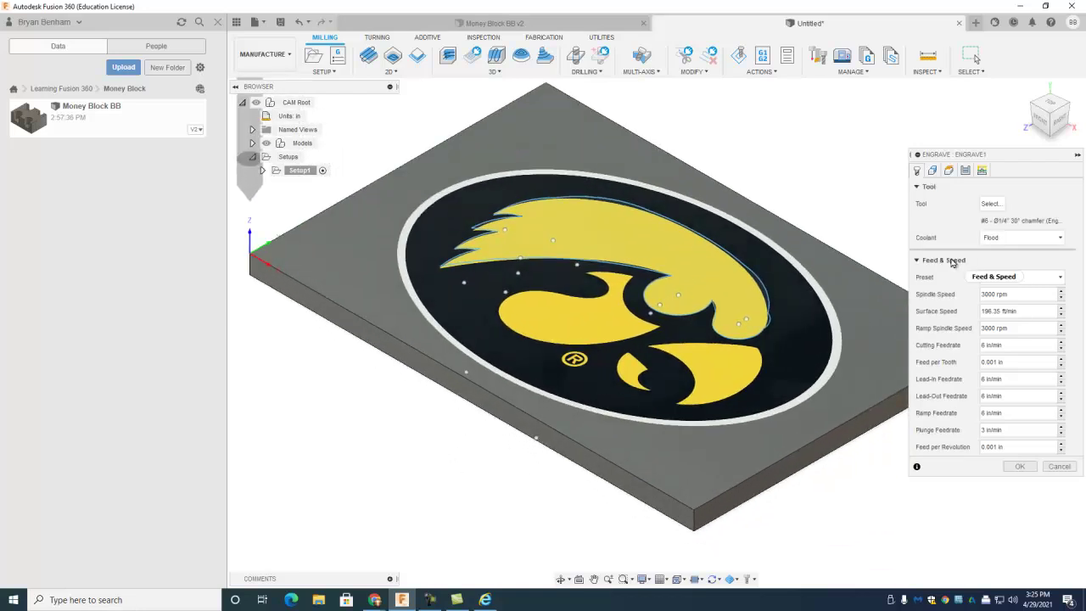
click(933, 172)
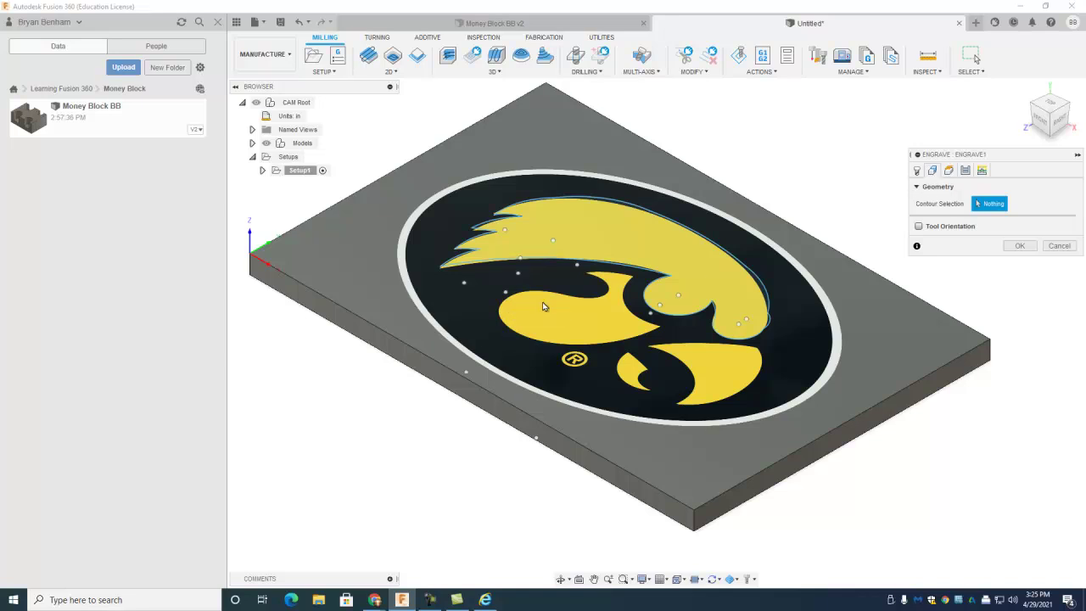
click(548, 201)
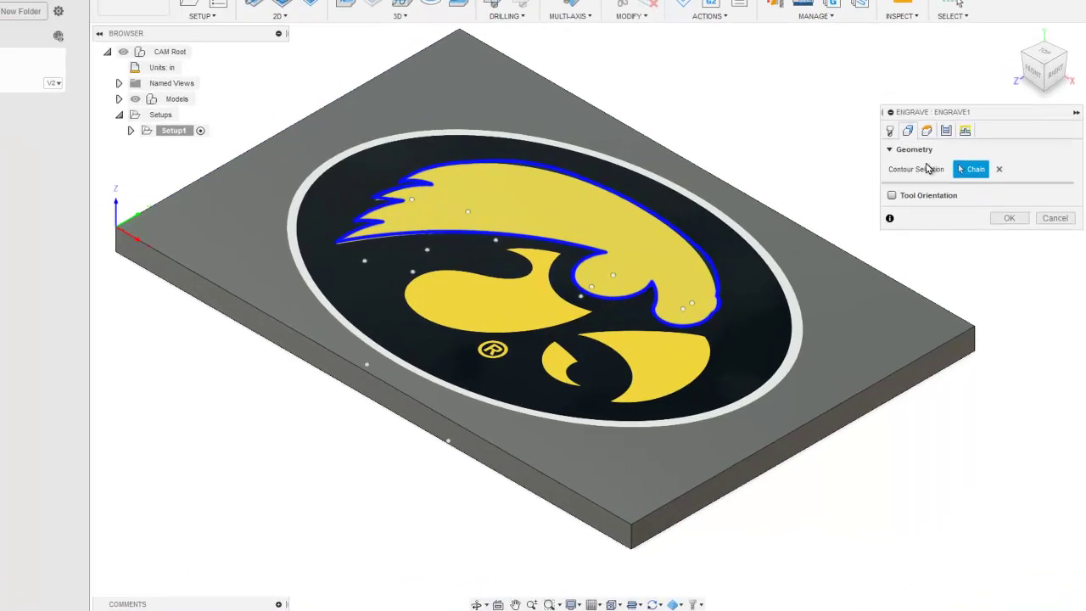
Reference the engraving's bottom height from Origin (absolute) with an offset of -0.020 in
click(948, 169)
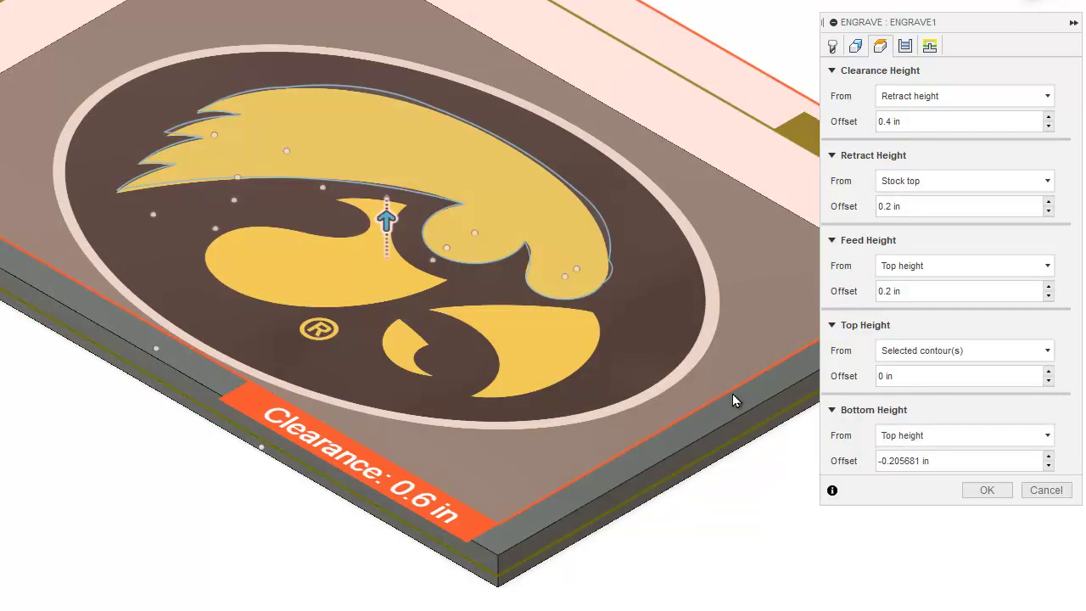
click(896, 438)
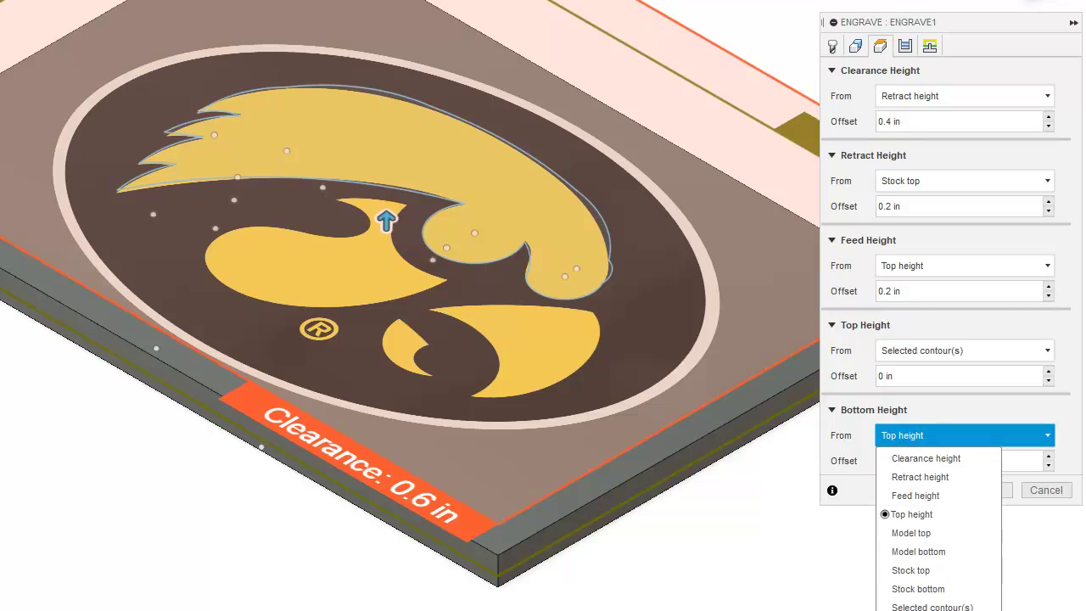
click(925, 610)
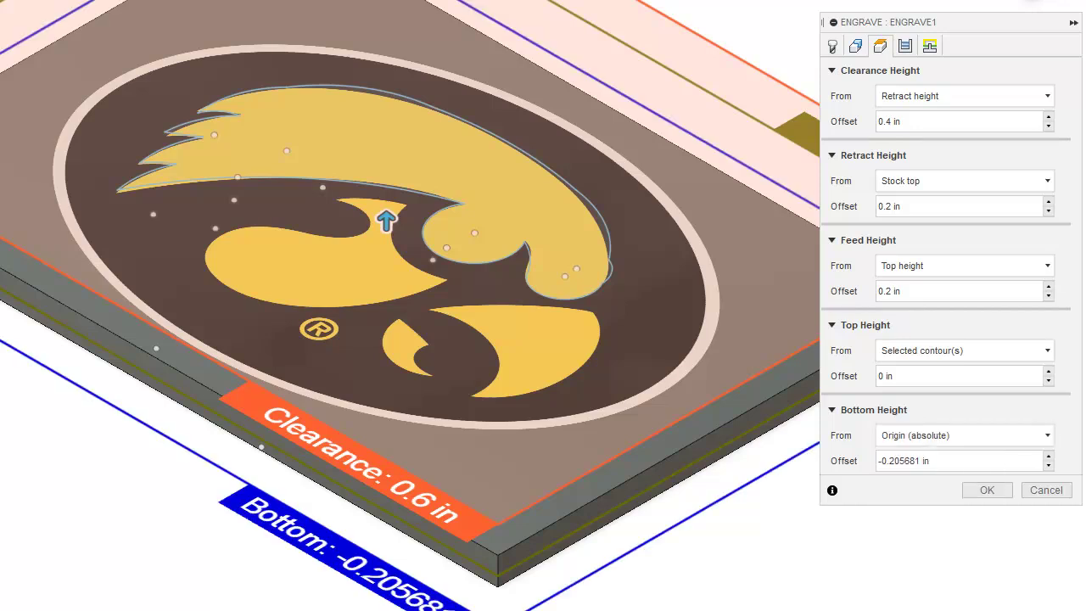
click(952, 460)
key(BackSpace)
key(BackSpace)
key(BackSpace)
key(BackSpace)
key(BackSpace)
key(BackSpace)
key(BackSpace)
key(BackSpace)
key(BackSpace)
key(BackSpace)
key(BackSpace)
key(BackSpace)
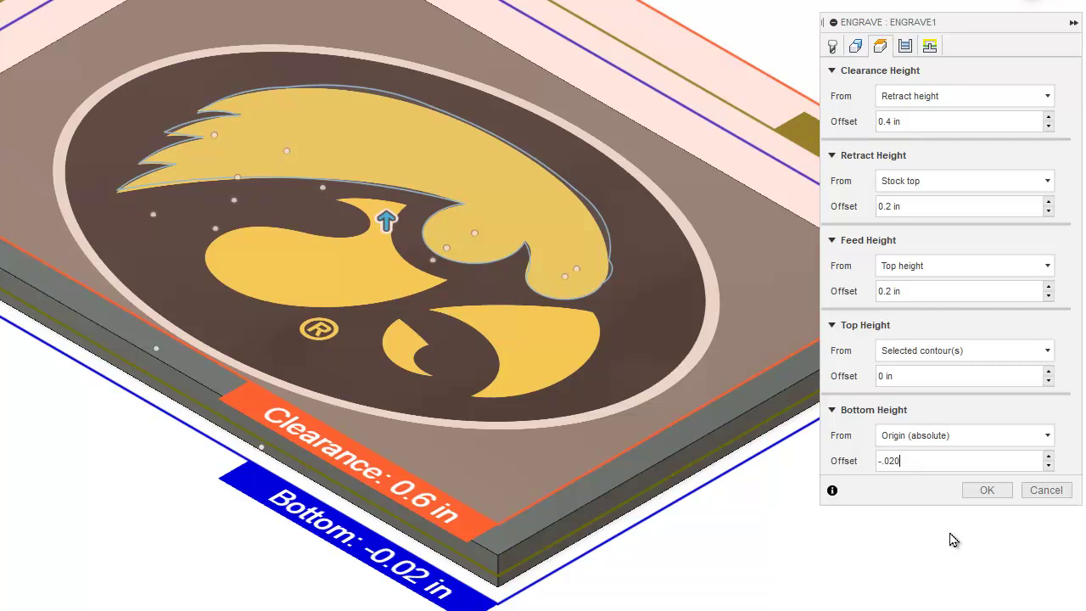
Review the passes and linking settings, keep their defaults, and confirm the Engrave operation to generate its toolpath
click(904, 47)
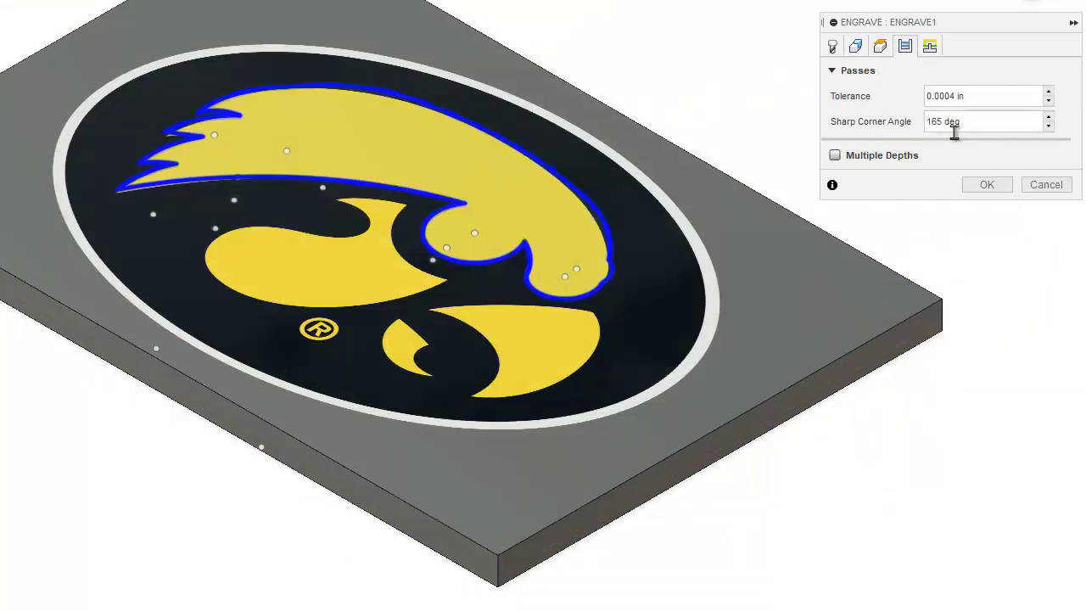
click(929, 46)
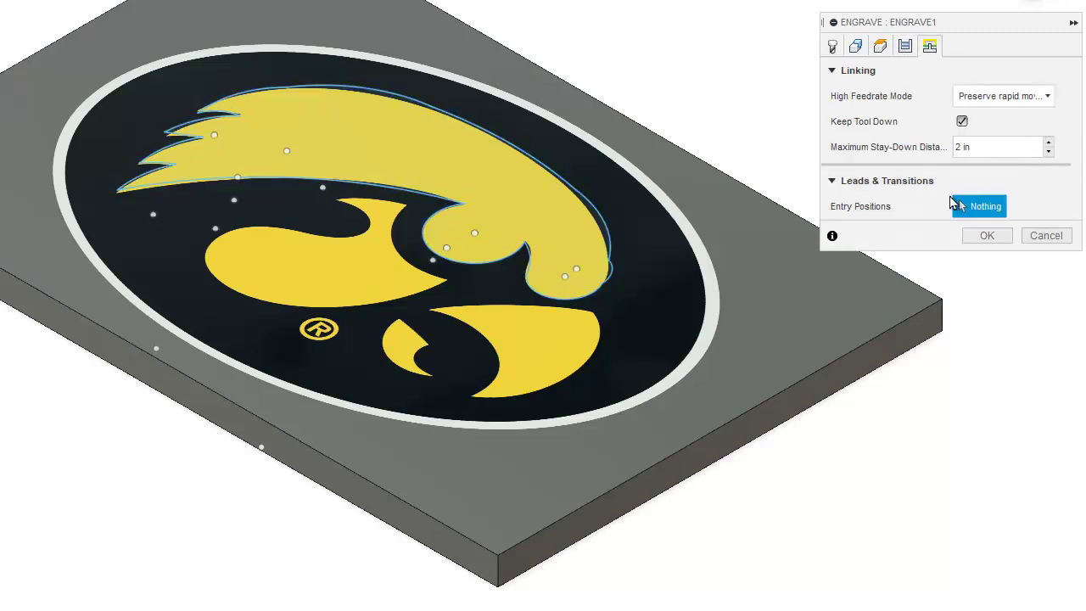
click(833, 184)
click(833, 184)
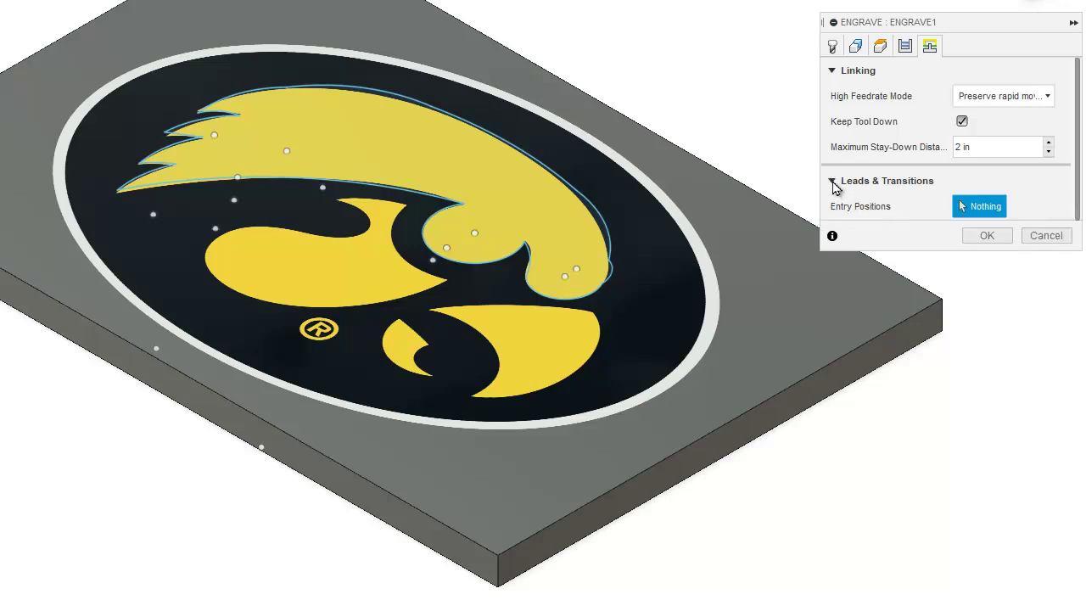
click(998, 240)
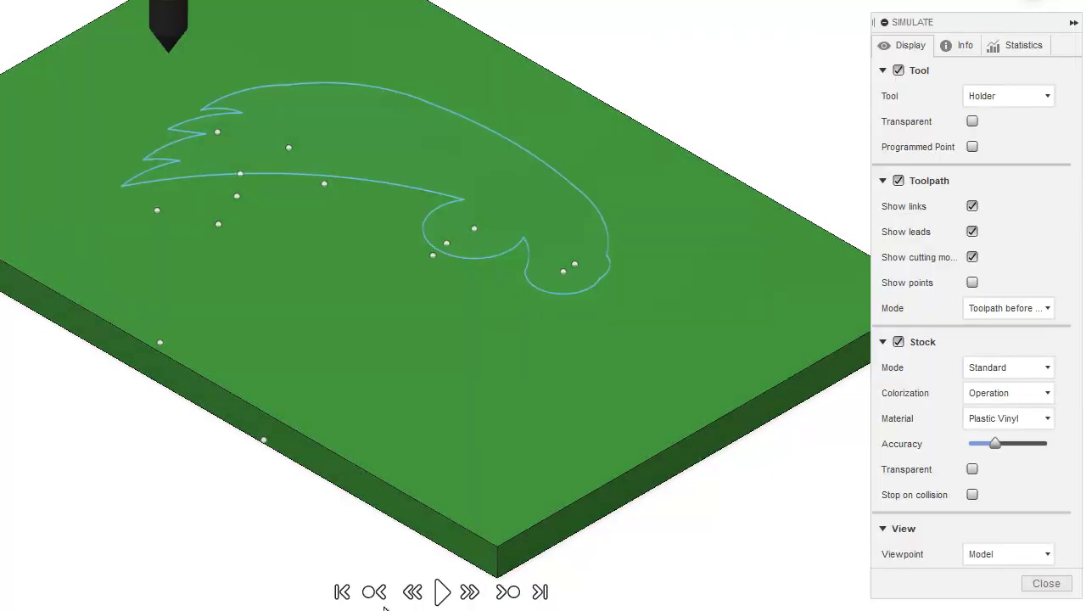
Play the engraving toolpath simulation, examine the cut groove up close and from above, and check the machining statistics
click(442, 592)
scroll(457, 225, down, 2)
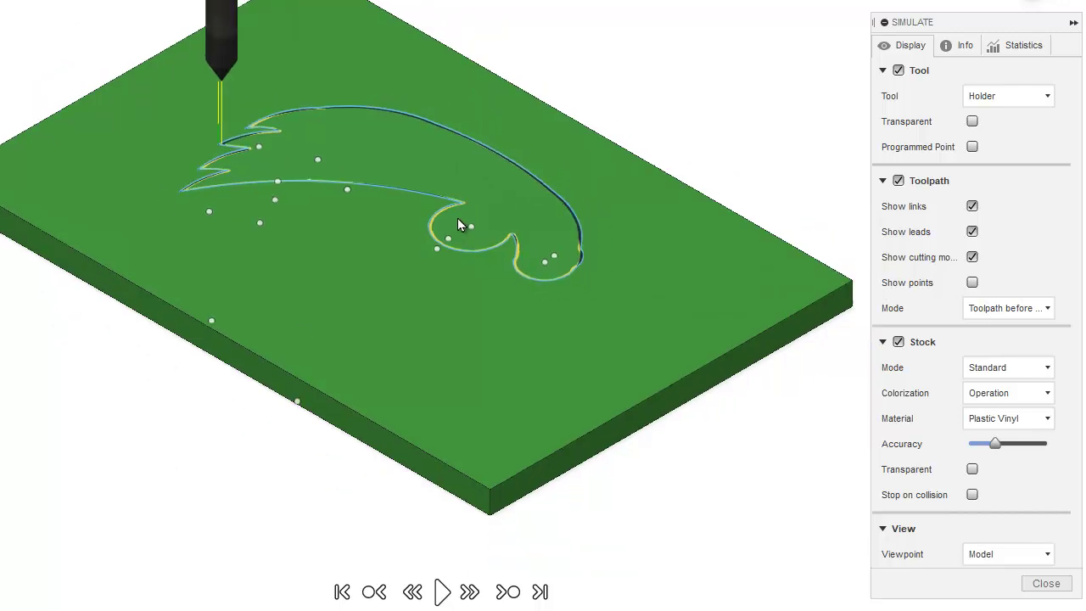
scroll(448, 235, up, 5)
middle_drag(434, 178, 432, 97)
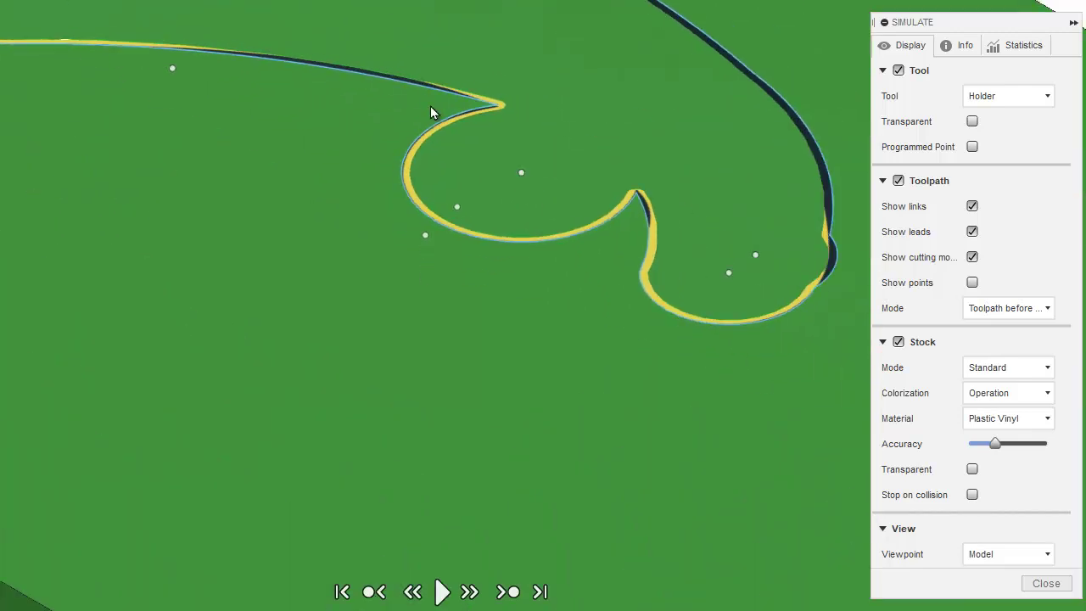
scroll(431, 112, down, 4)
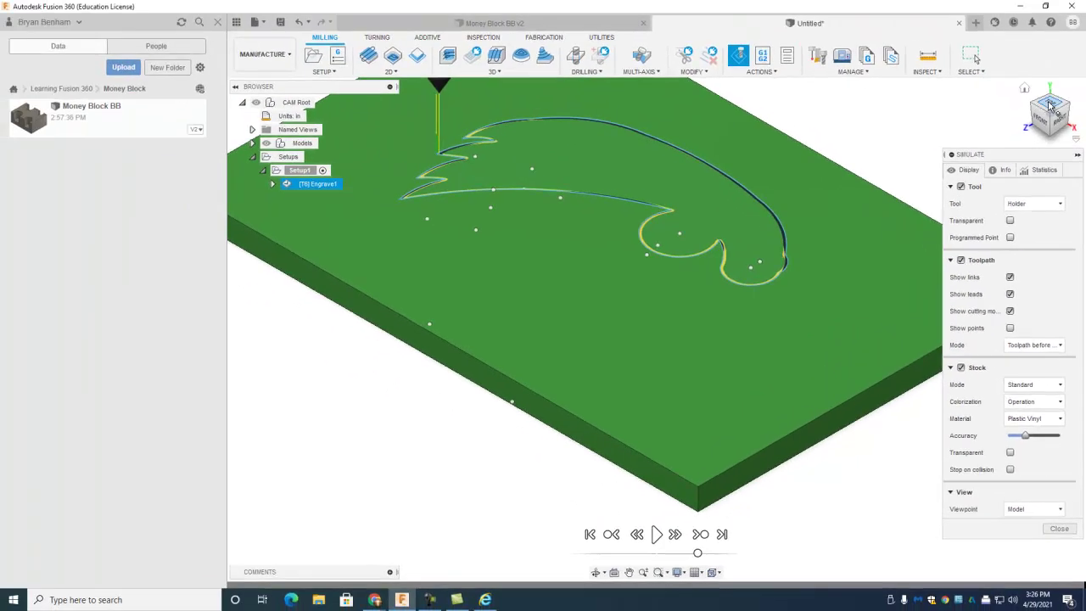
click(1051, 109)
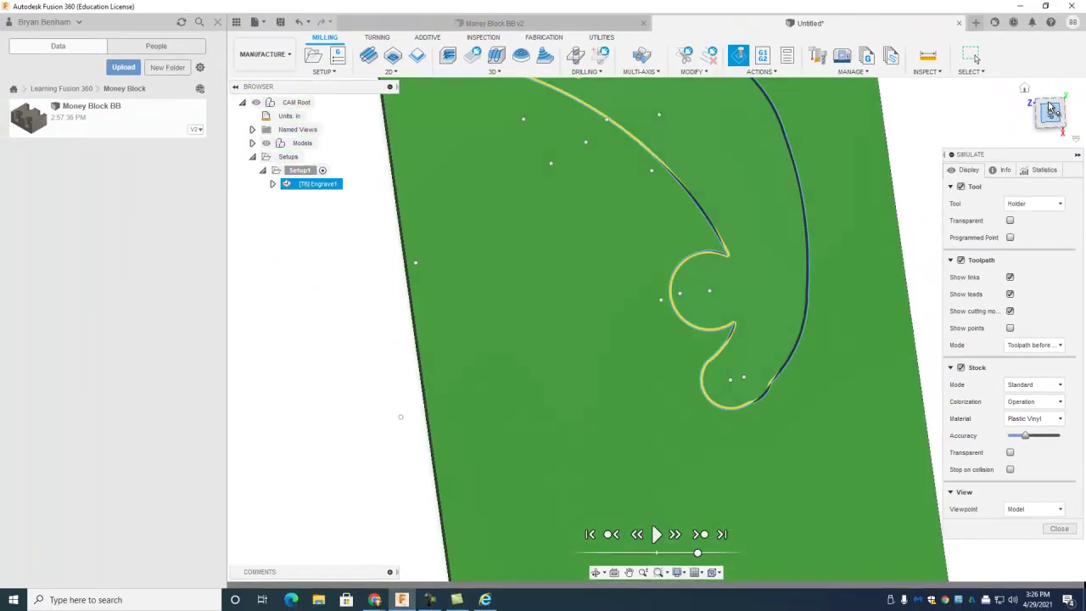
click(1024, 89)
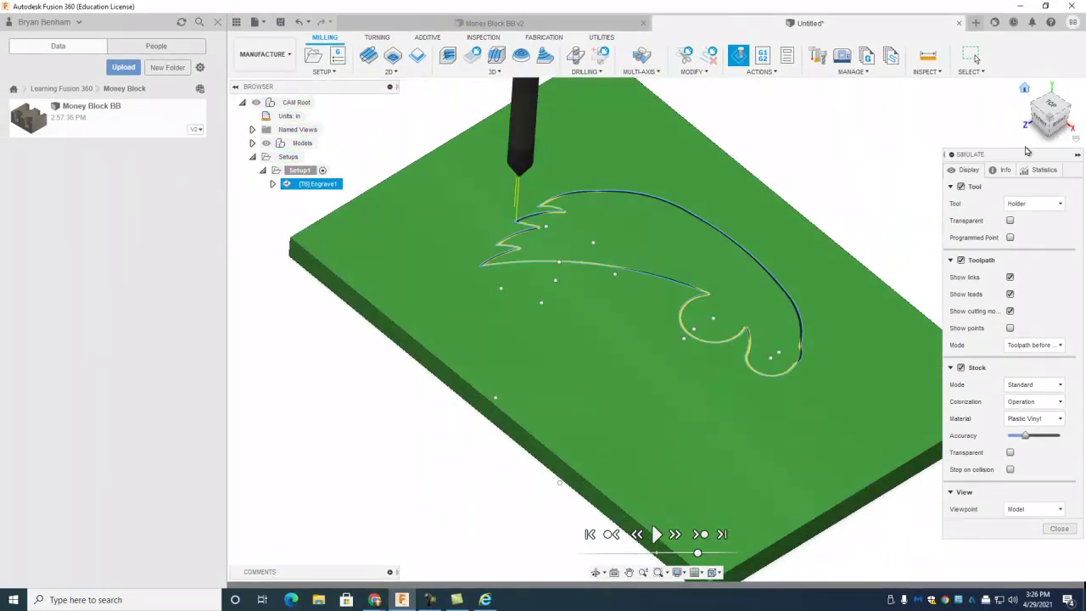
click(1039, 171)
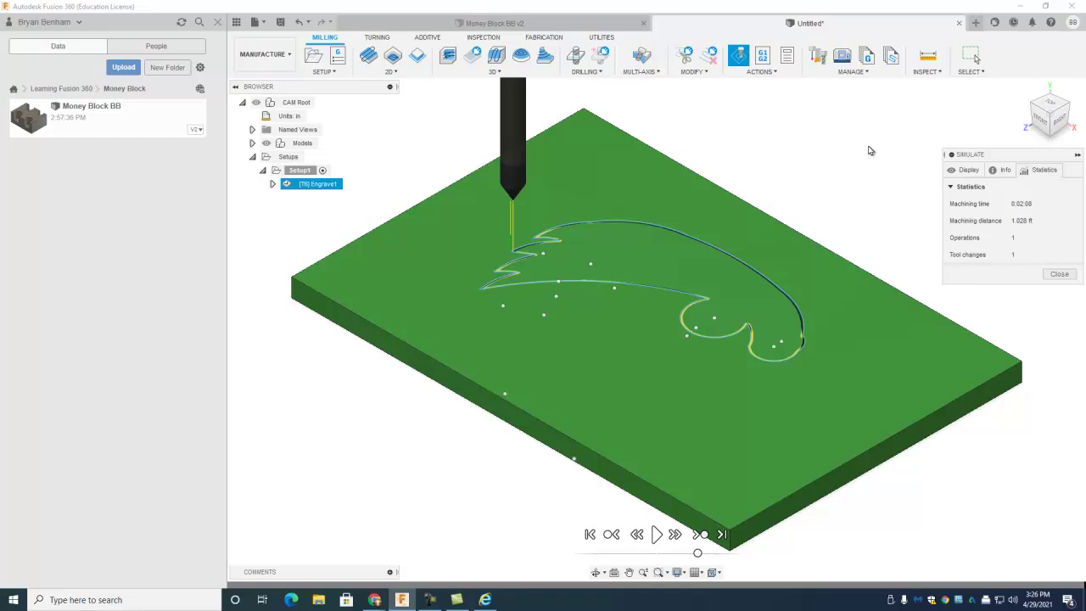